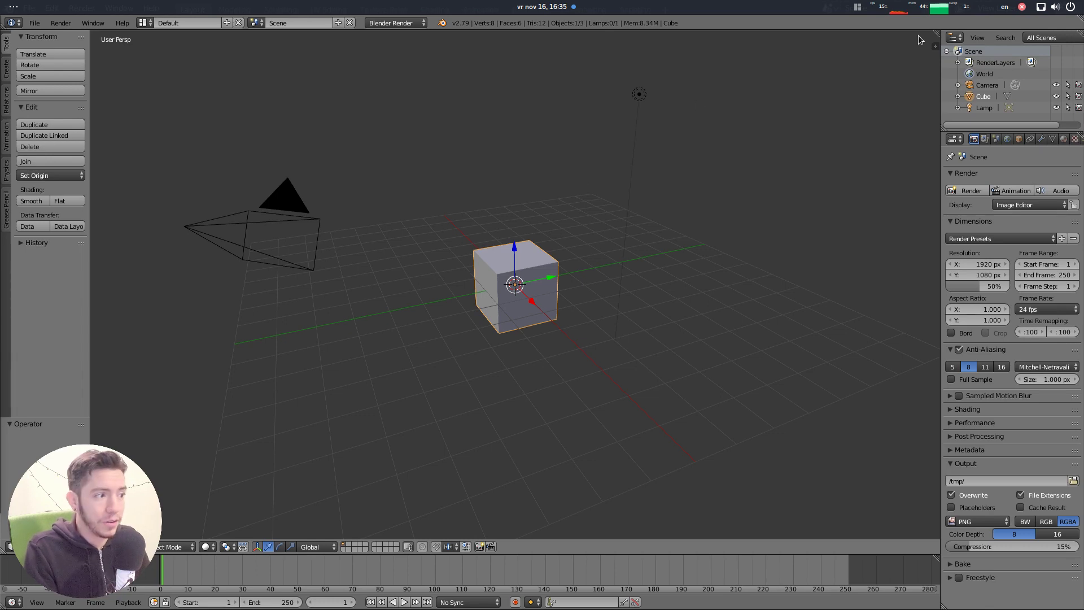
Split the 3D viewport into three views: two stacked on the left, one on the right
{"action": "left_click_drag", "start_coordinate": [936, 46], "coordinate": [520, 363]}
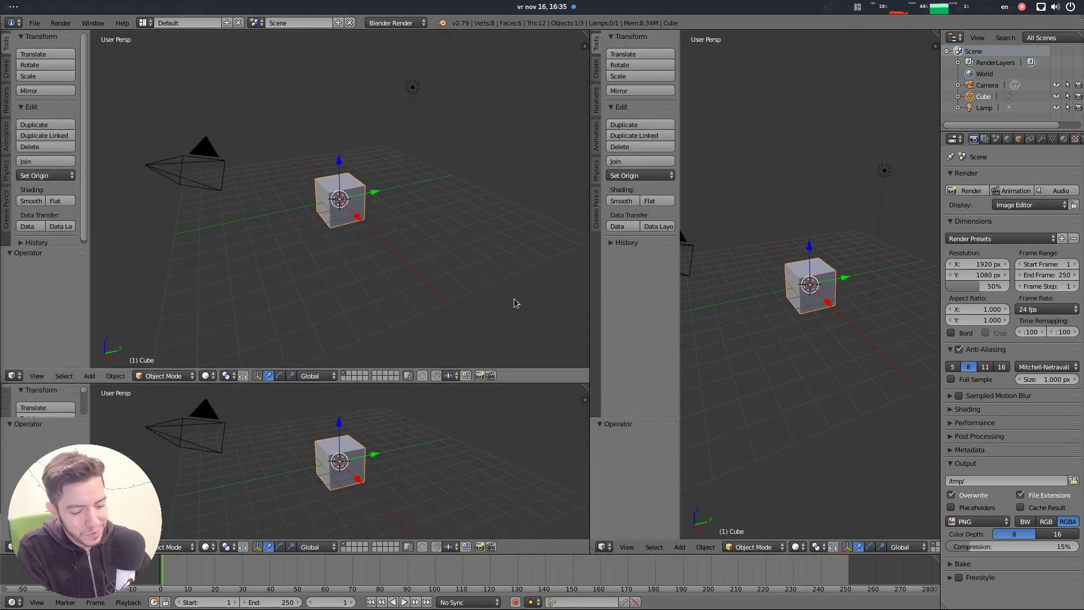
Open the Themes preferences and apply the Back To Black preset
{"action": "key", "text": "ctrl+alt+u"}
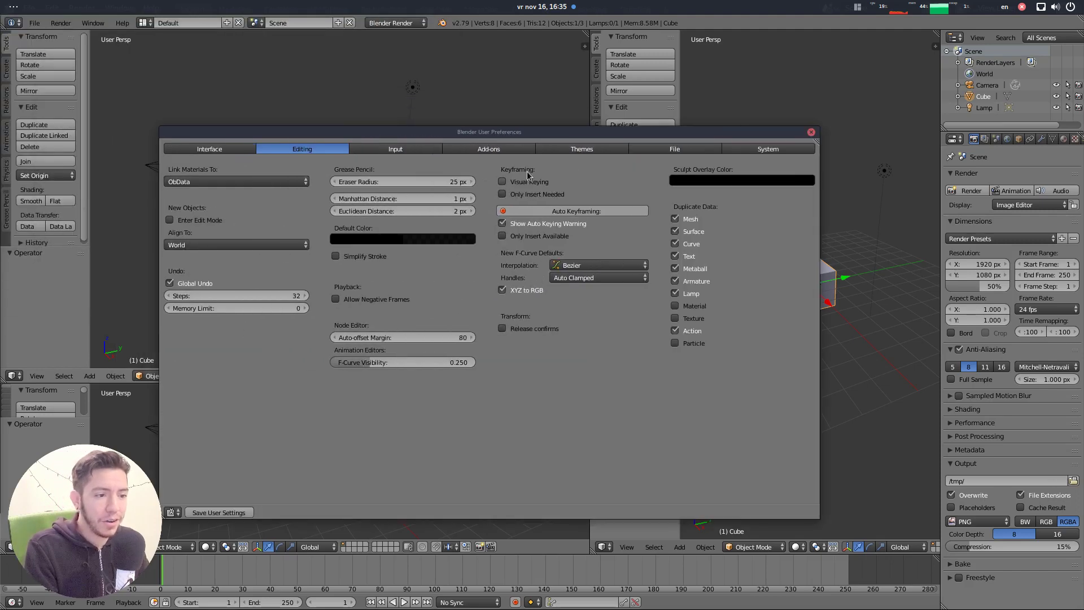
{"action": "left_click", "coordinate": [582, 149]}
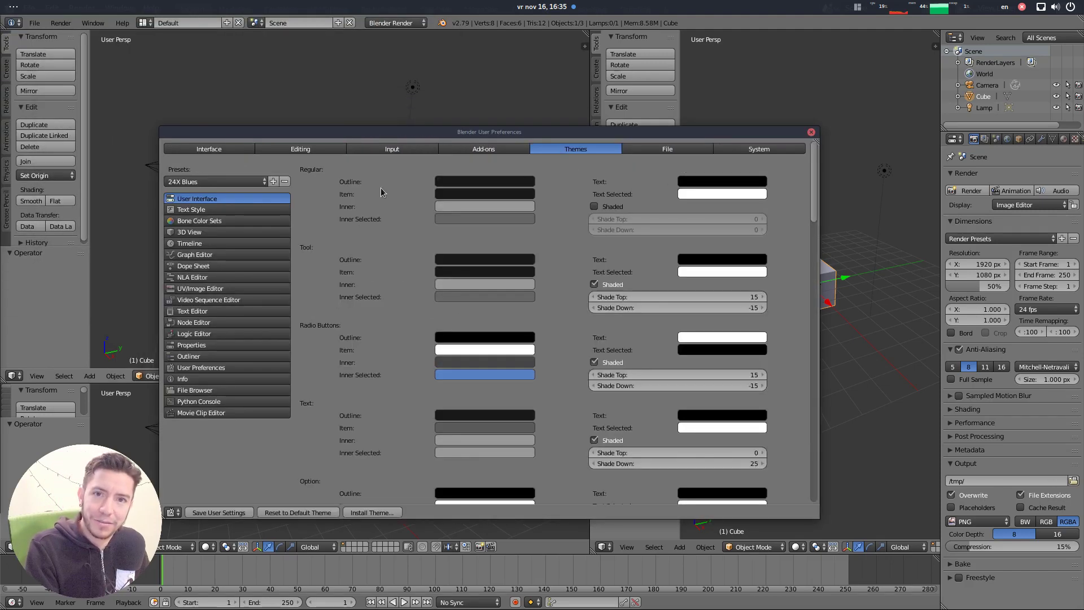
{"action": "left_click", "coordinate": [251, 182]}
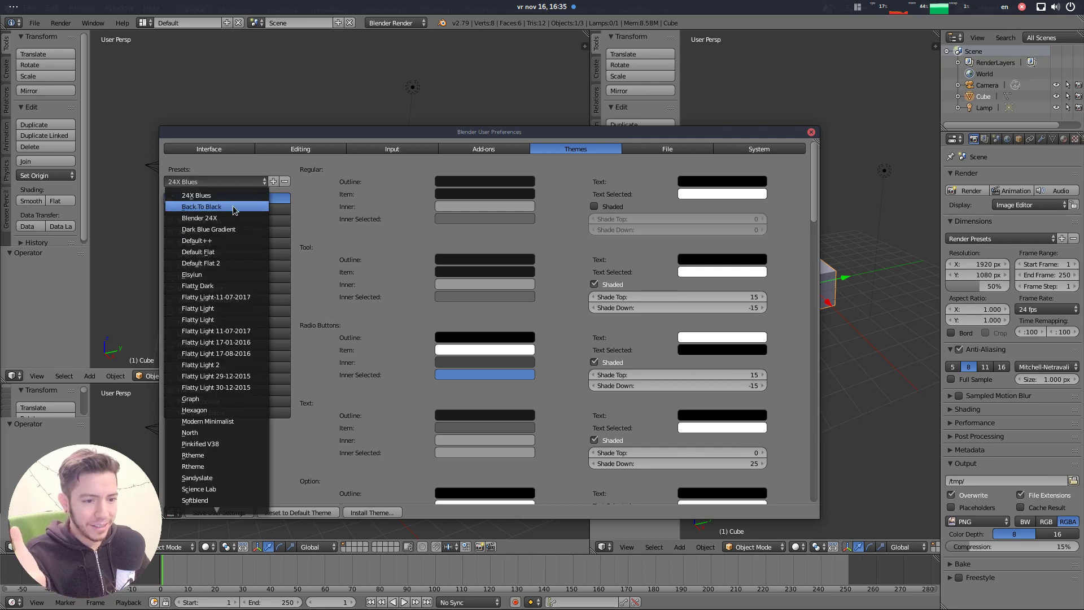
{"action": "left_click", "coordinate": [233, 208]}
Try the Flatty Light preset, then switch to Flatty Dark
{"action": "left_click", "coordinate": [255, 182]}
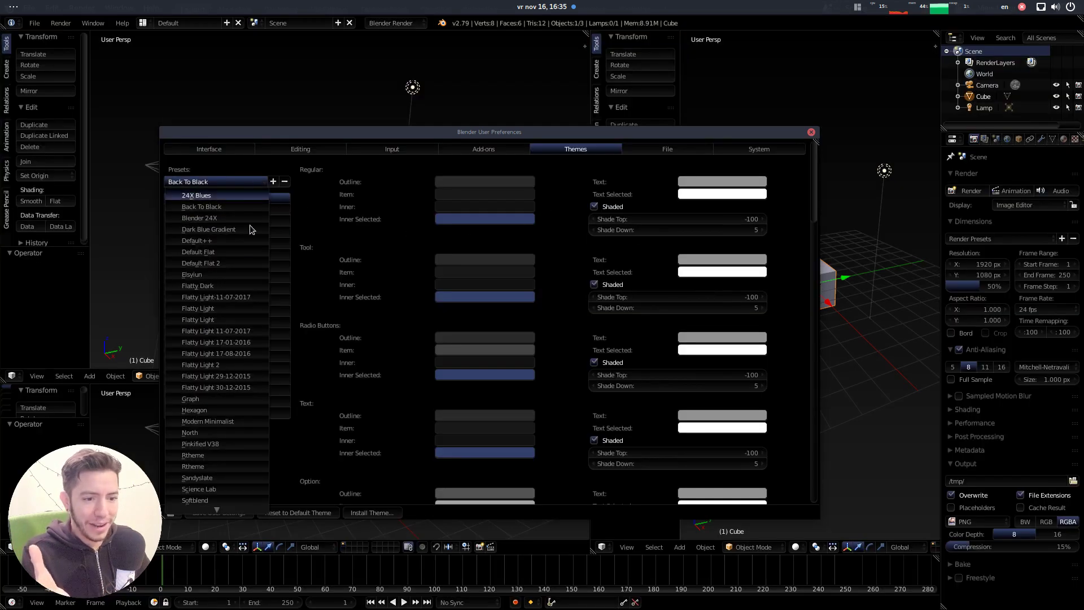
{"action": "left_click", "coordinate": [234, 304]}
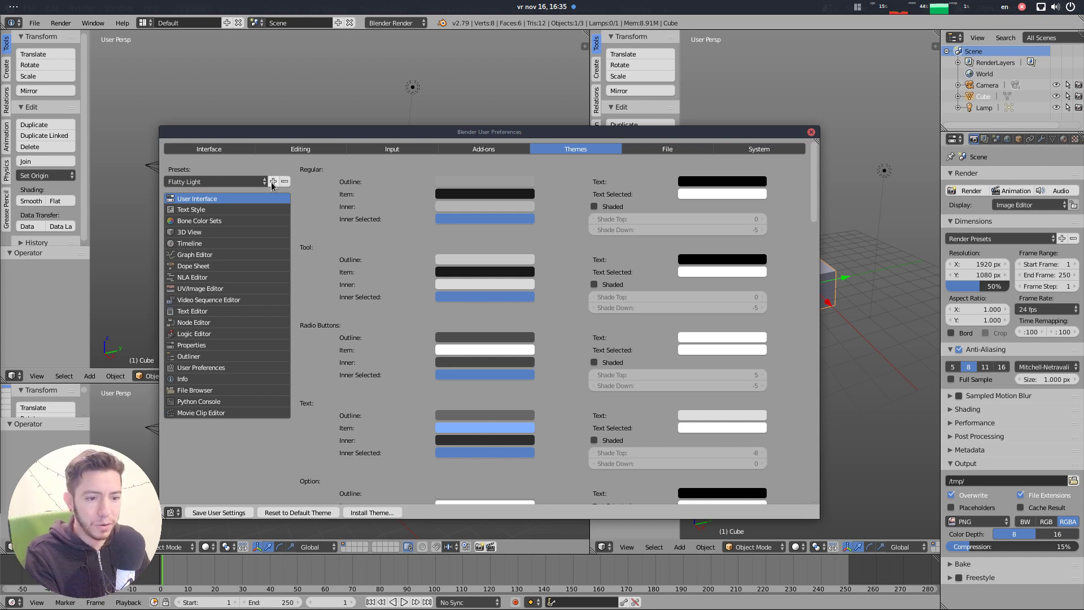
{"action": "left_click_drag", "start_coordinate": [436, 134], "coordinate": [472, 125]}
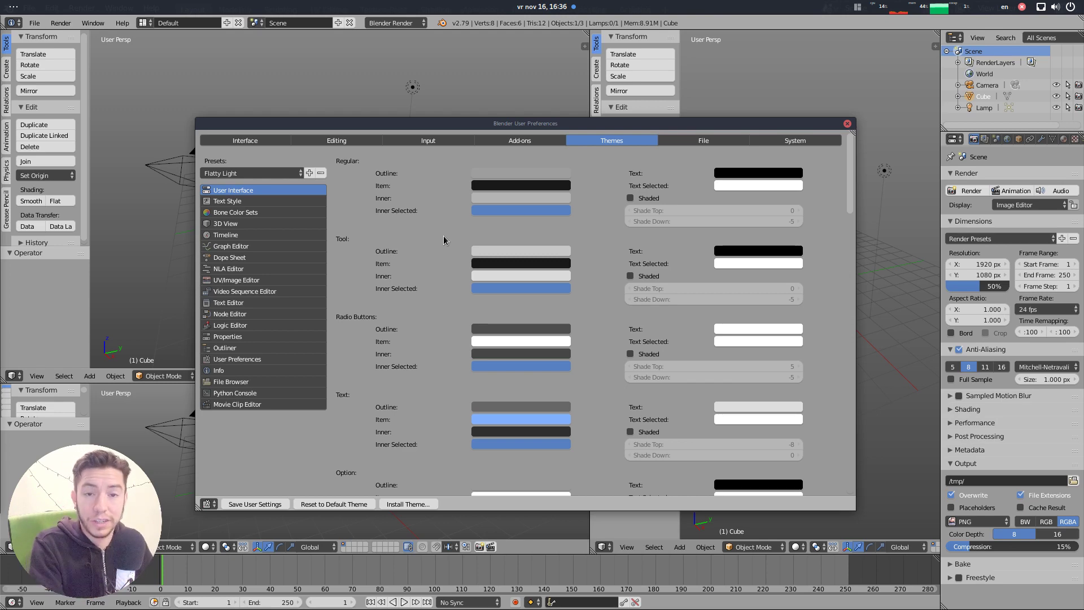
{"action": "left_click", "coordinate": [281, 175]}
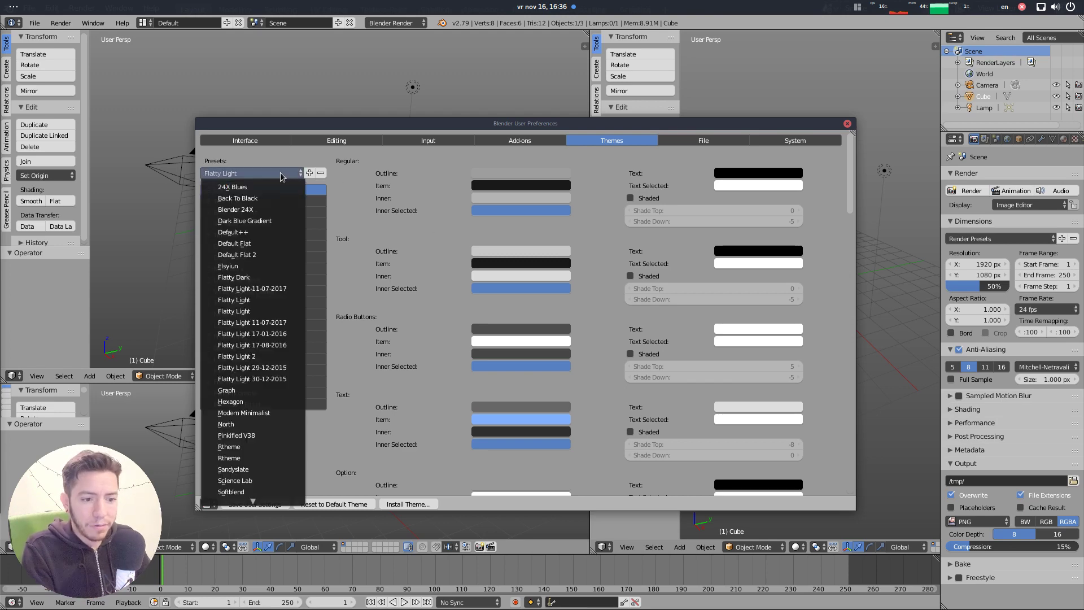
{"action": "left_click", "coordinate": [273, 278]}
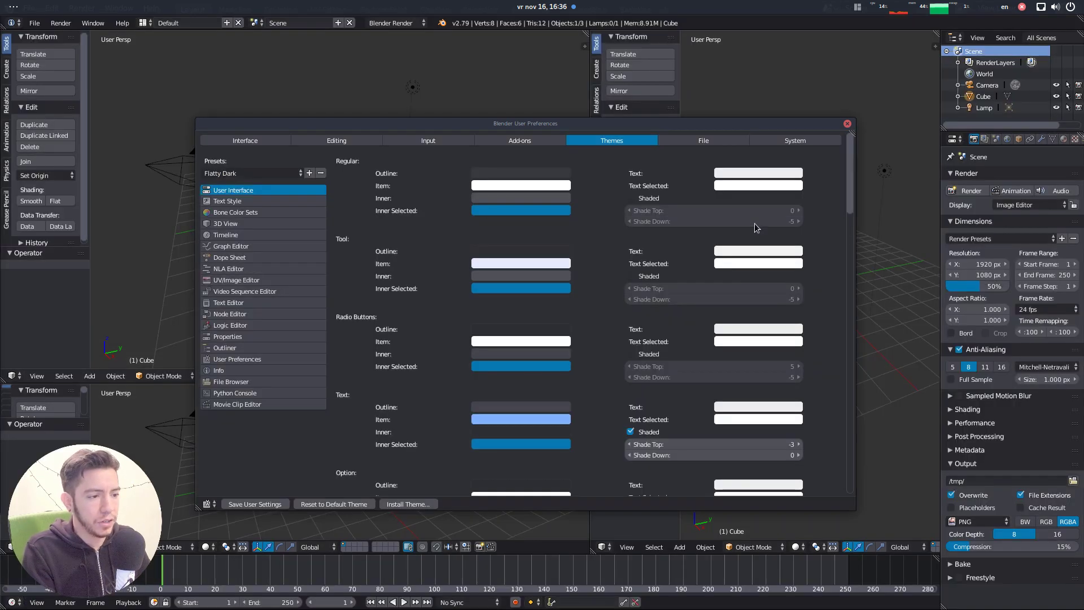
Close the preferences window and quit Blender
{"action": "left_click_drag", "start_coordinate": [720, 123], "coordinate": [680, 92]}
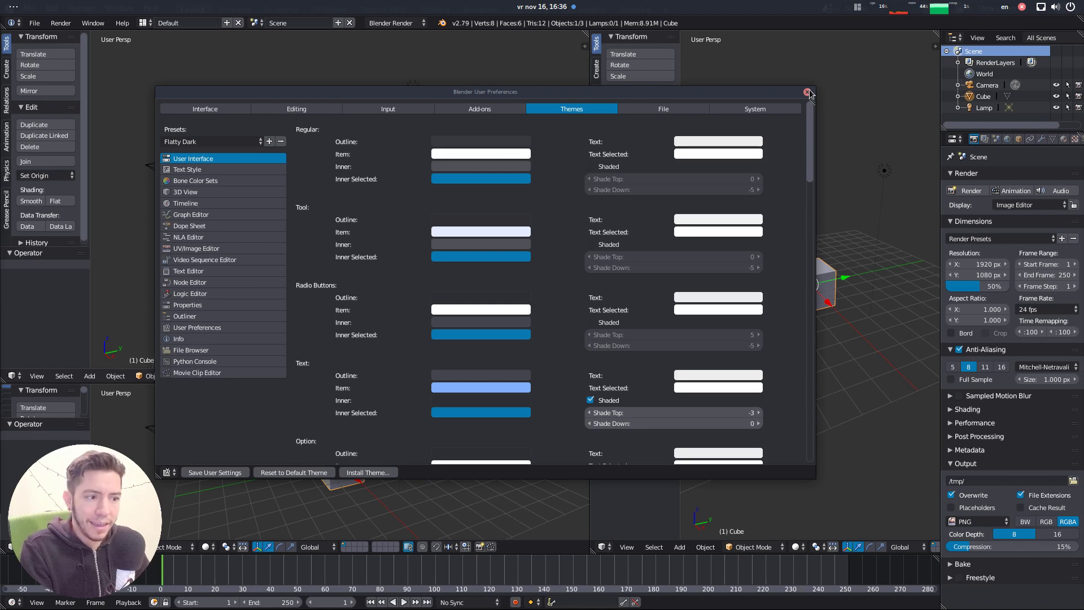
{"action": "left_click", "coordinate": [808, 92]}
{"action": "key", "text": "ctrl+q"}
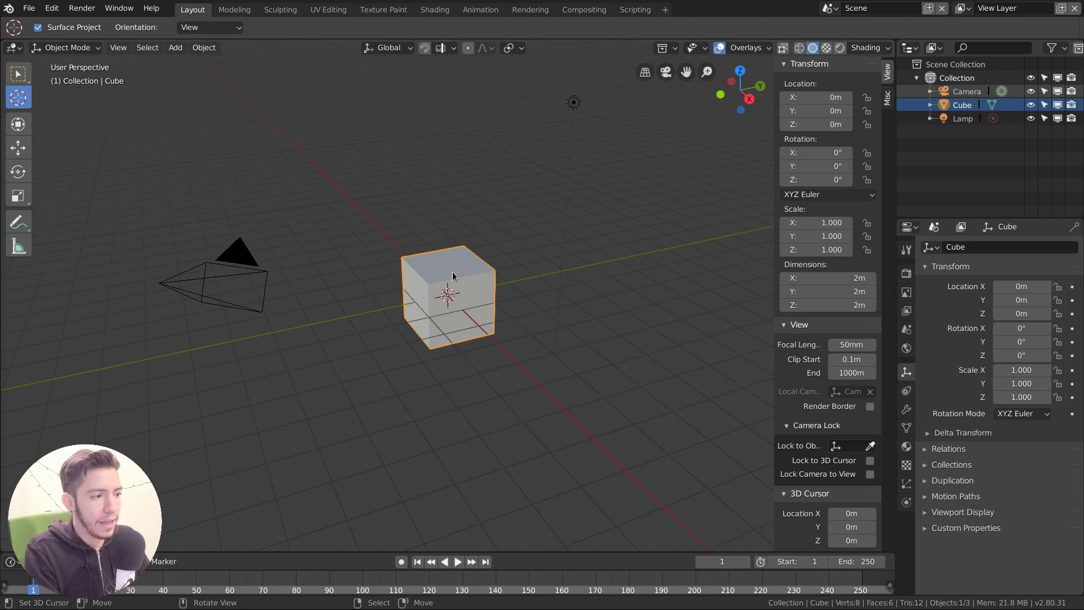
Open User Preferences from the F4 window menu, landing on the Themes settings
{"action": "key", "text": "F4"}
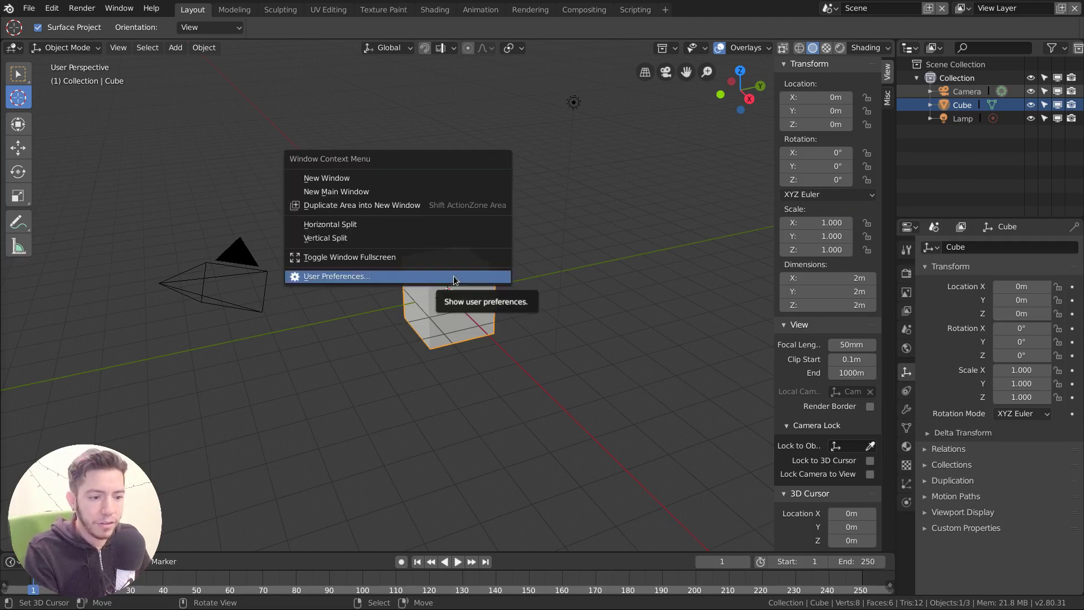
{"action": "left_click", "coordinate": [453, 277]}
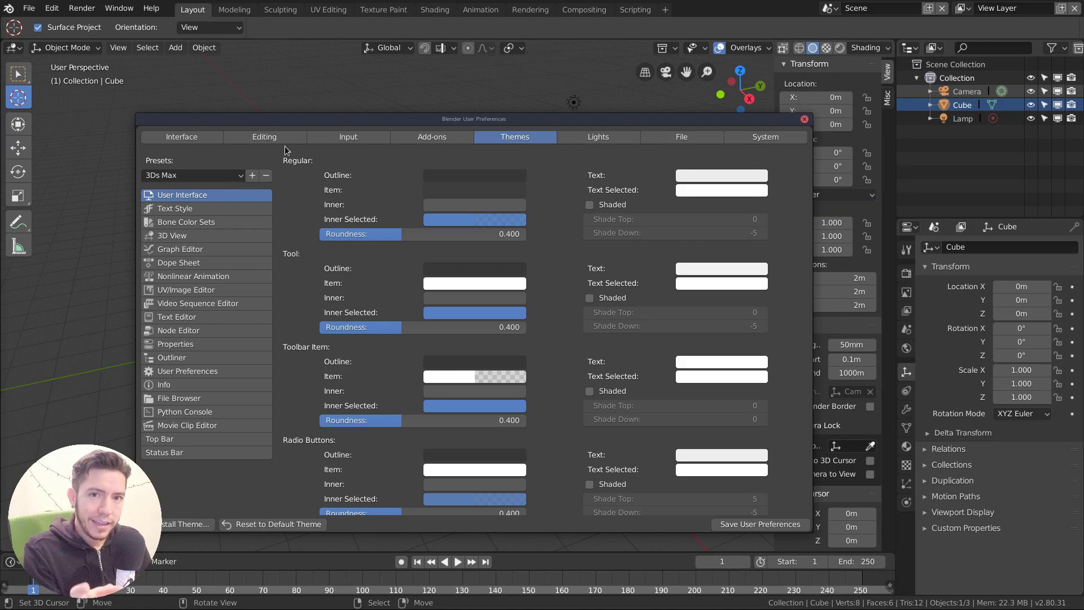
Apply the White Sky theme preset
{"action": "left_click", "coordinate": [202, 172]}
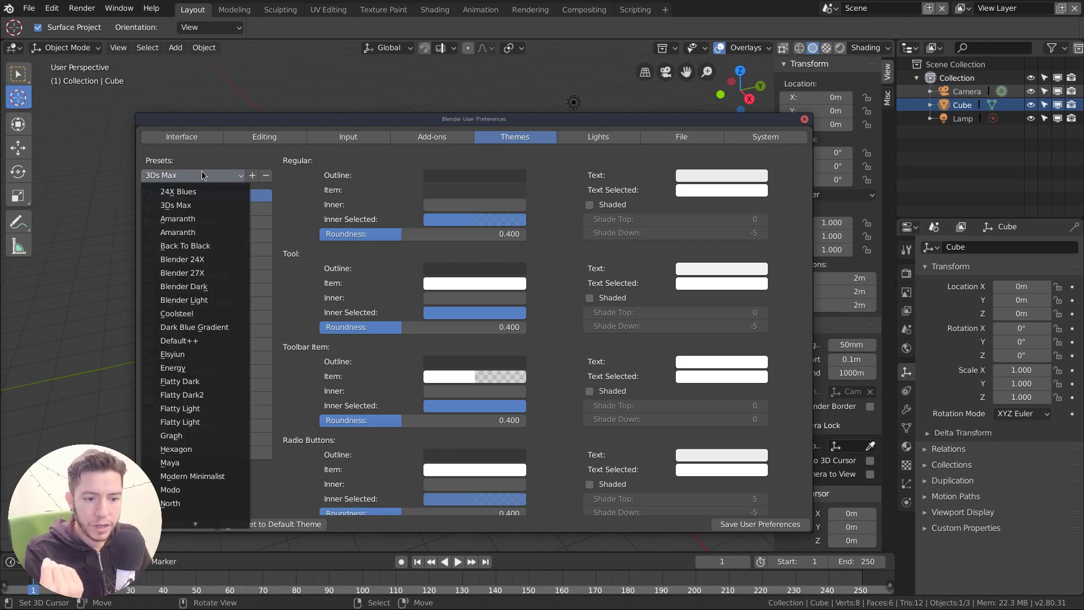
{"action": "scroll", "coordinate": [201, 395], "scroll_direction": "down", "scroll_amount": 4}
{"action": "left_click", "coordinate": [201, 513]}
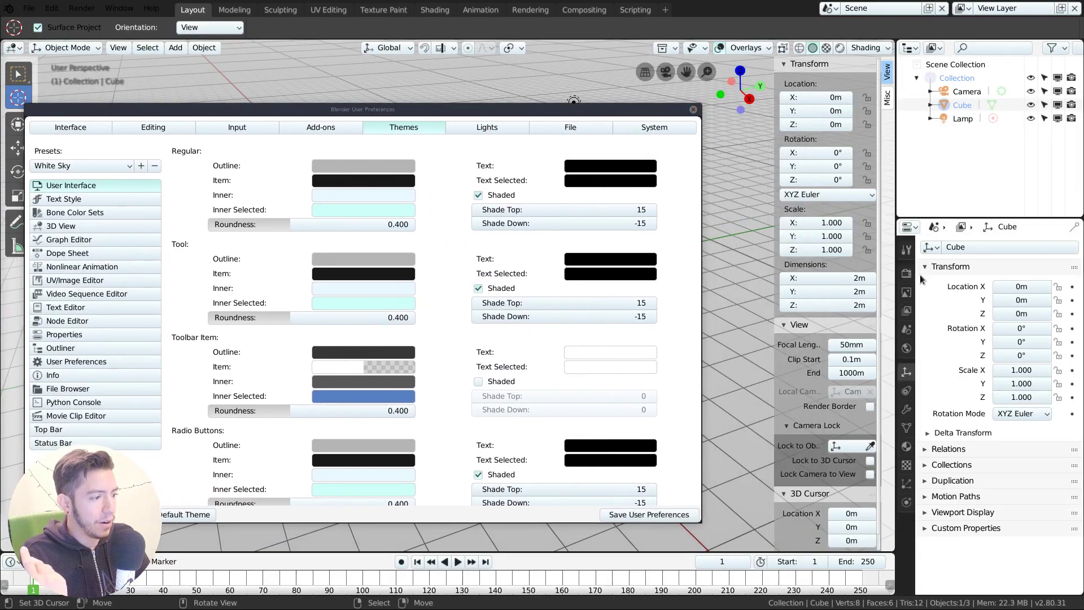
{"action": "left_click", "coordinate": [442, 115]}
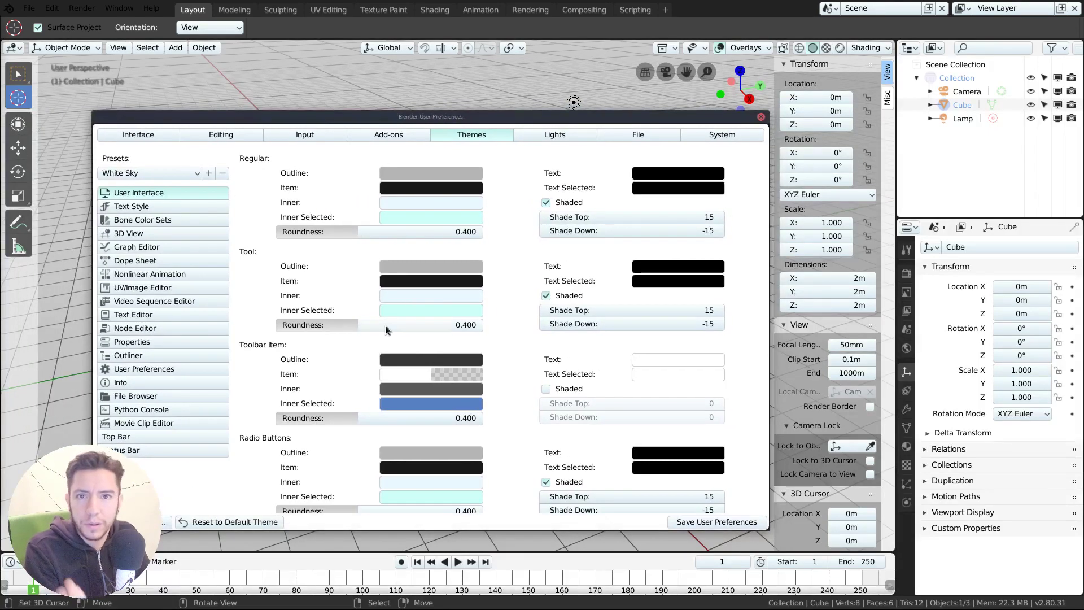
Switch the theme preset to Default++
{"action": "left_click", "coordinate": [180, 172]}
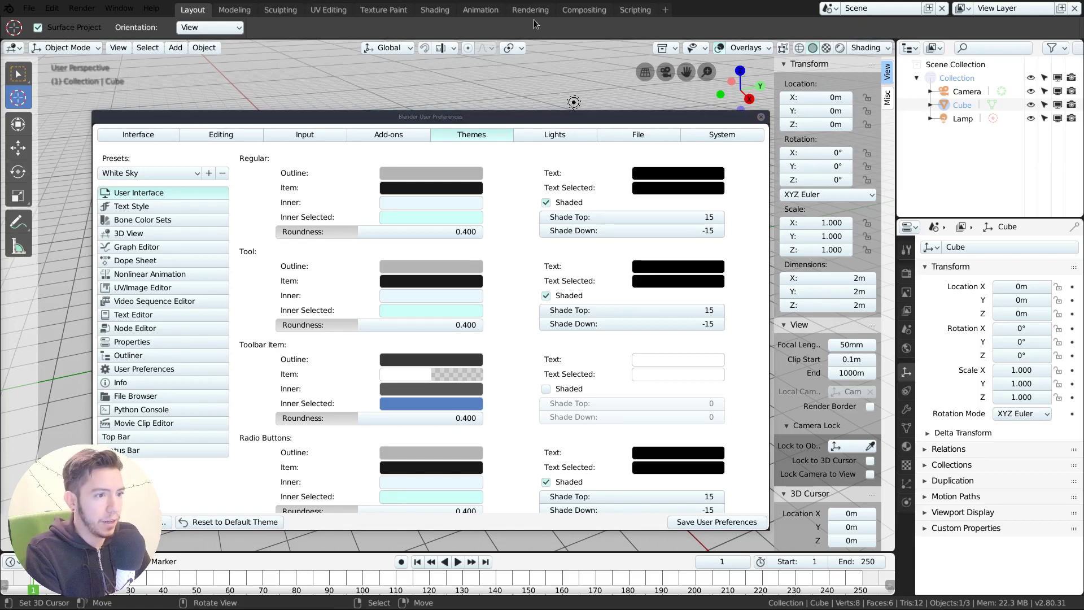
{"action": "left_click", "coordinate": [141, 173]}
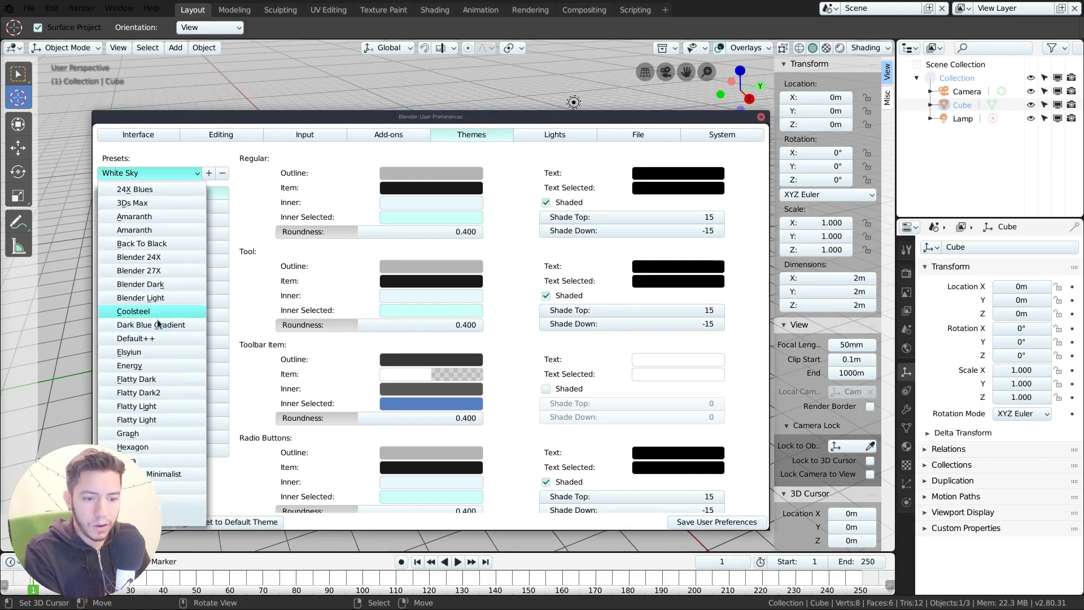
{"action": "left_click", "coordinate": [158, 339]}
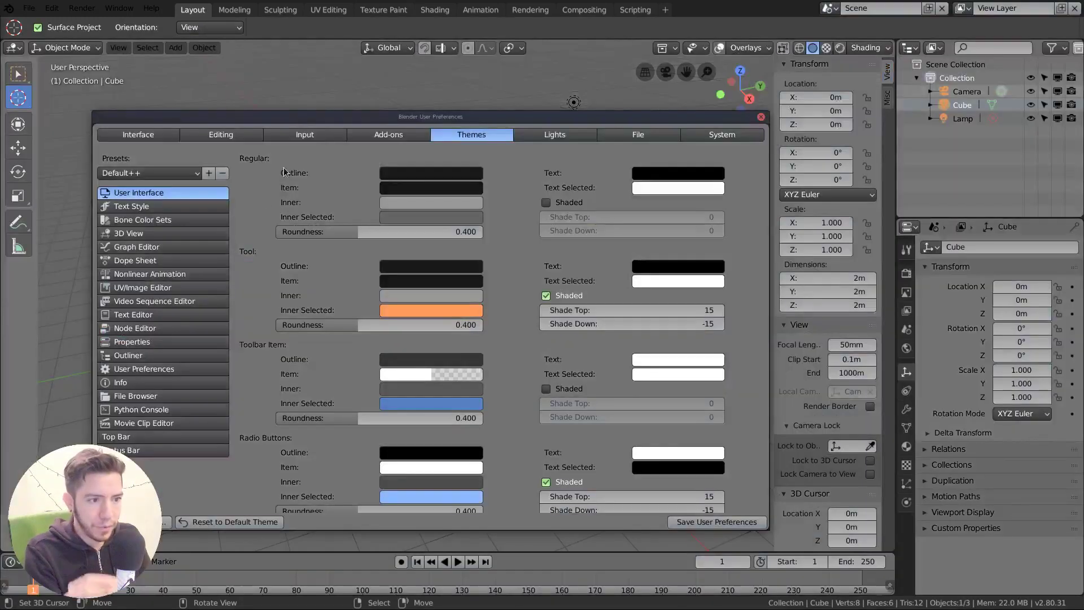
{"action": "left_click", "coordinate": [171, 175]}
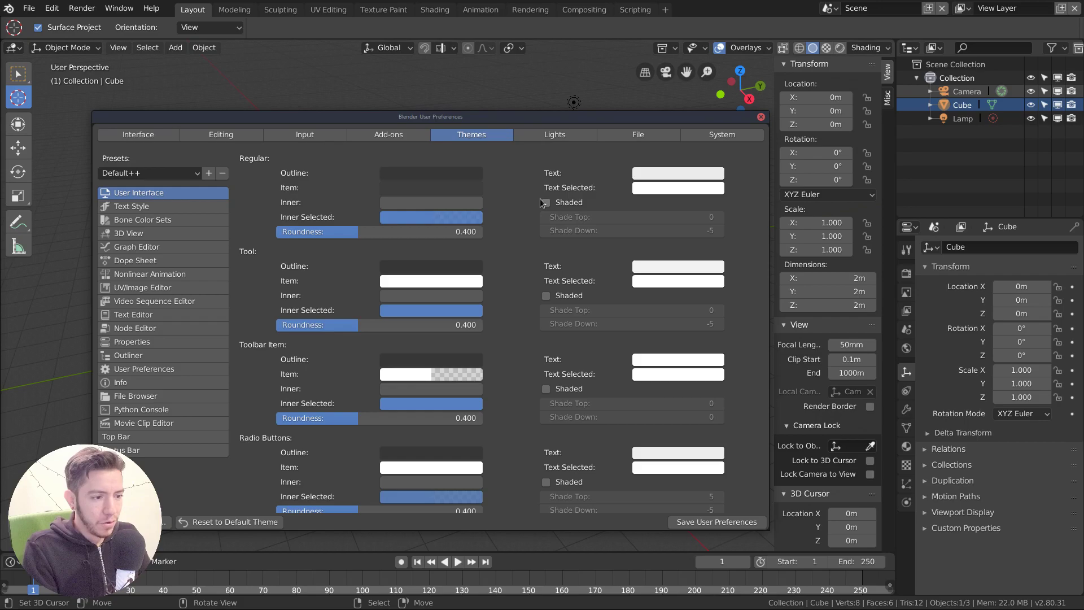
Read through the DevTalk 'Call for Content: Themes' thread in Chrome, then minimize the browser
{"action": "key", "text": "super"}
{"action": "left_click", "coordinate": [275, 204]}
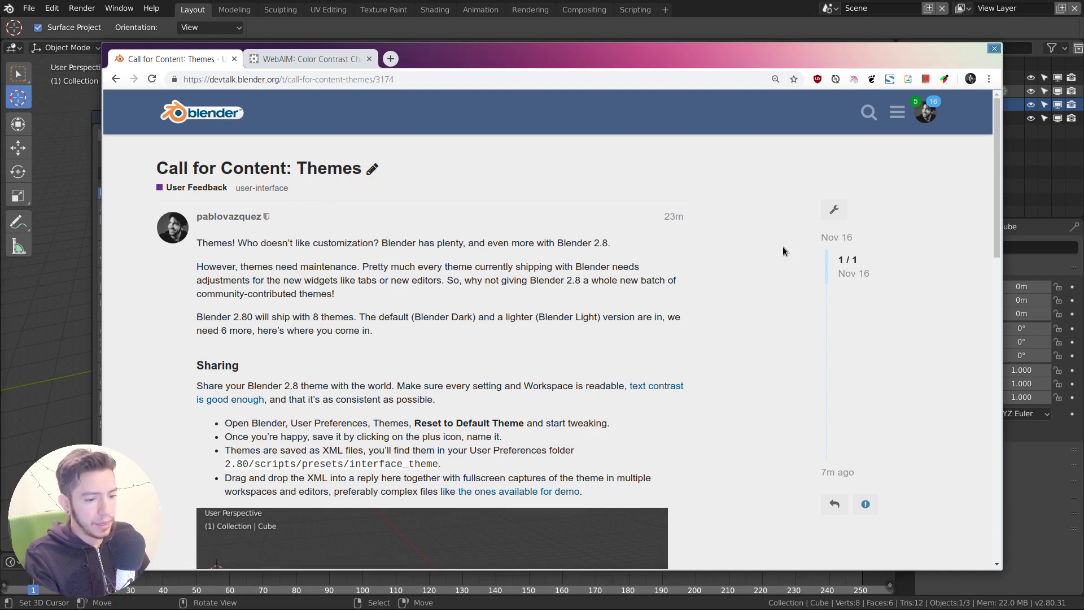
{"action": "scroll", "coordinate": [771, 246], "scroll_direction": "down", "scroll_amount": 2}
{"action": "scroll", "coordinate": [765, 245], "scroll_direction": "up", "scroll_amount": 1}
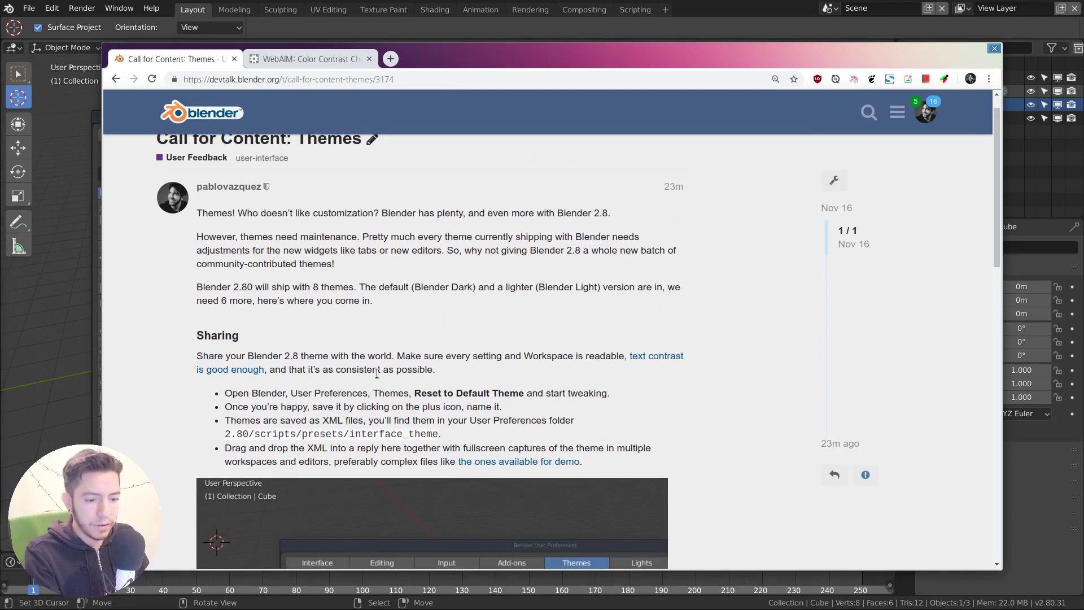
{"action": "scroll", "coordinate": [692, 379], "scroll_direction": "down", "scroll_amount": 15}
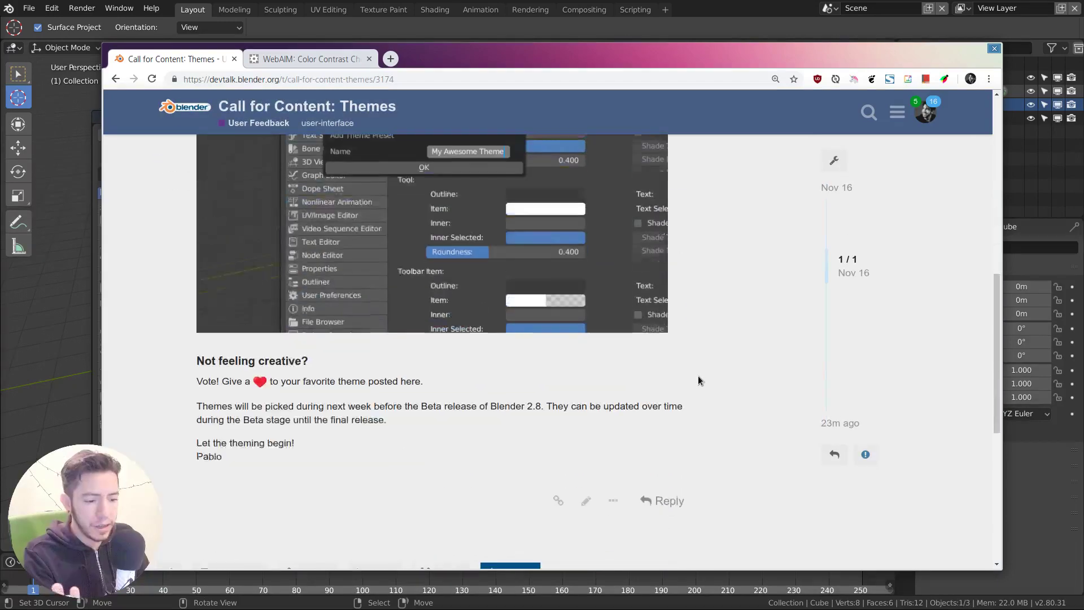
{"action": "scroll", "coordinate": [711, 377], "scroll_direction": "down", "scroll_amount": 4}
{"action": "scroll", "coordinate": [724, 372], "scroll_direction": "up", "scroll_amount": 20}
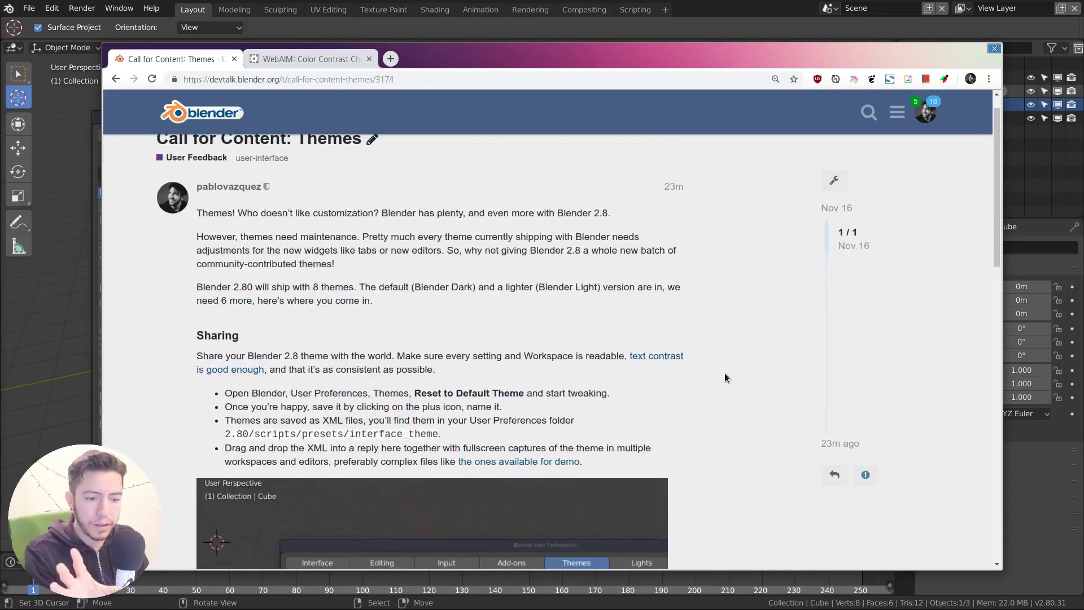
{"action": "left_click", "coordinate": [541, 22]}
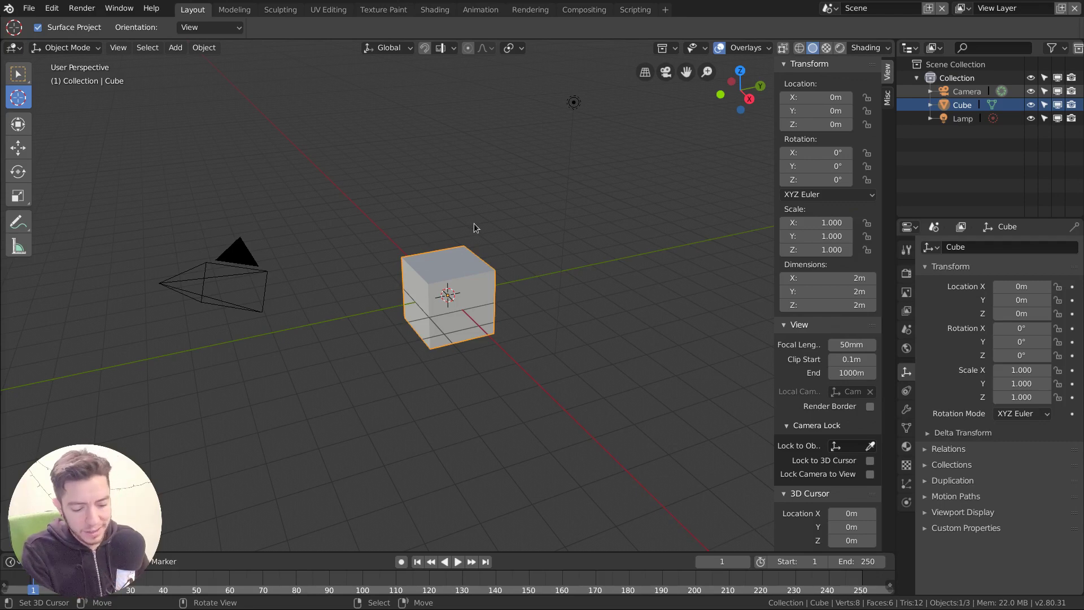
Reopen User Preferences on the Themes settings
{"action": "key", "text": "F4"}
{"action": "left_click", "coordinate": [475, 225]}
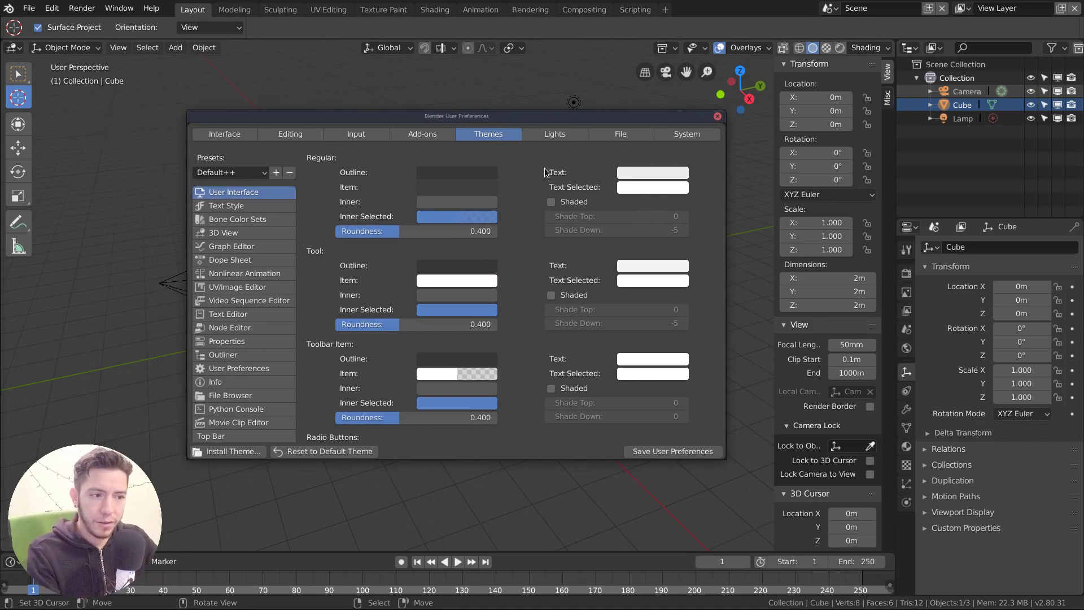
{"action": "left_click", "coordinate": [349, 452]}
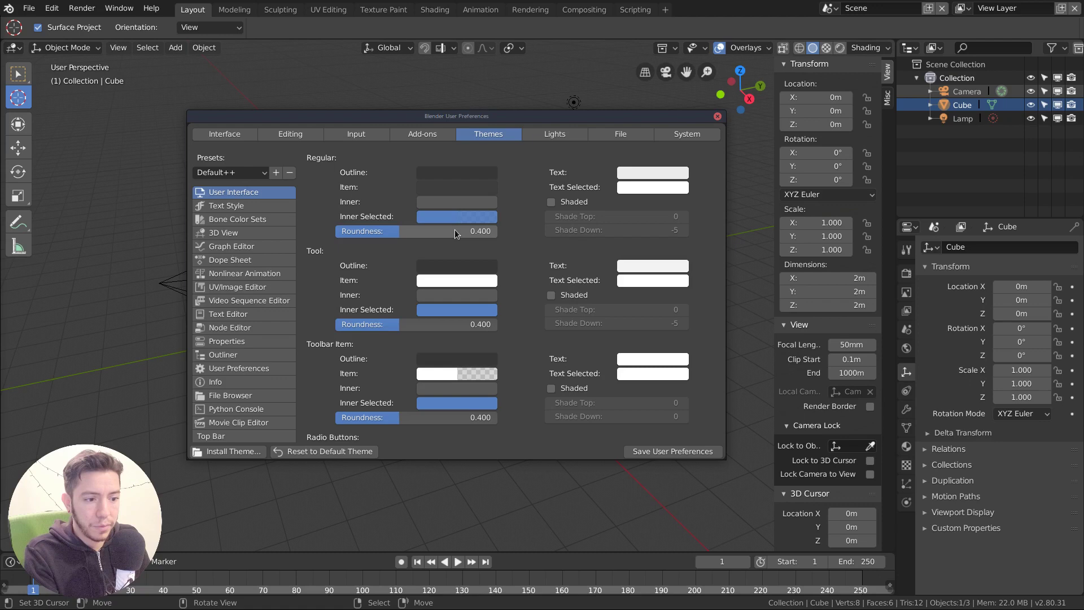
Test Regular Roundness at full, lower it again, and scroll to the Tab and Styles sections
{"action": "left_click_drag", "start_coordinate": [398, 232], "coordinate": [506, 230]}
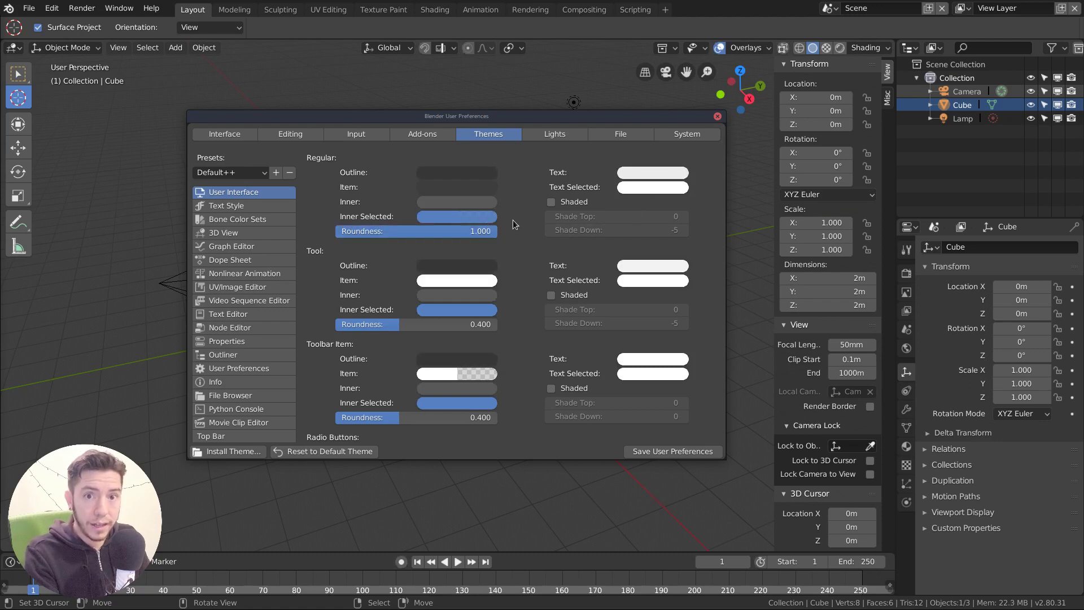
{"action": "left_click_drag", "start_coordinate": [483, 232], "coordinate": [401, 233]}
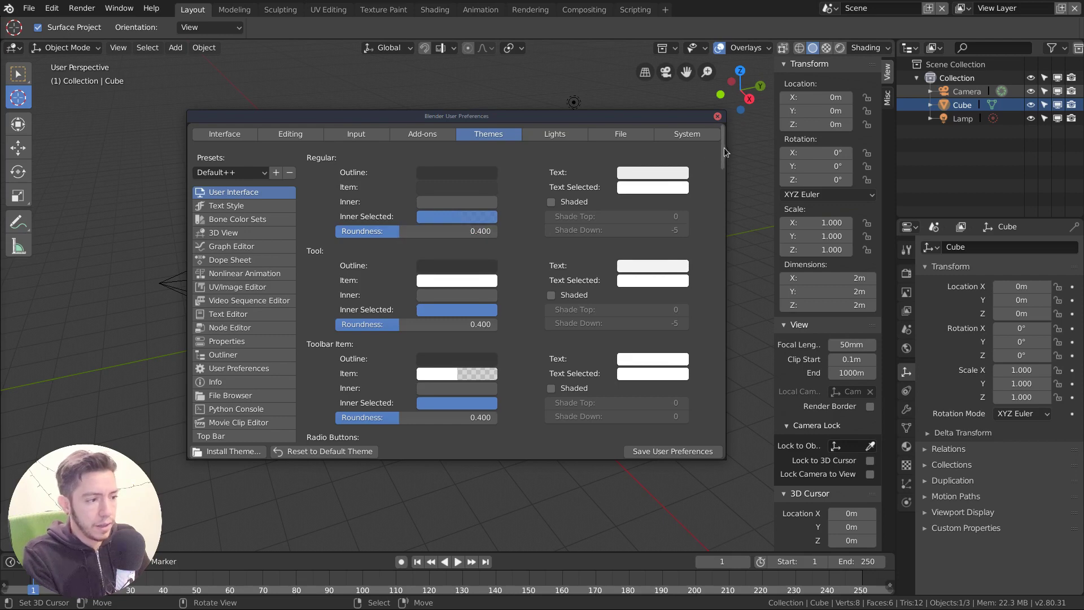
{"action": "left_click_drag", "start_coordinate": [723, 145], "coordinate": [724, 422]}
Darken the Editor Outline colour from white to near-black
{"action": "left_click", "coordinate": [446, 270]}
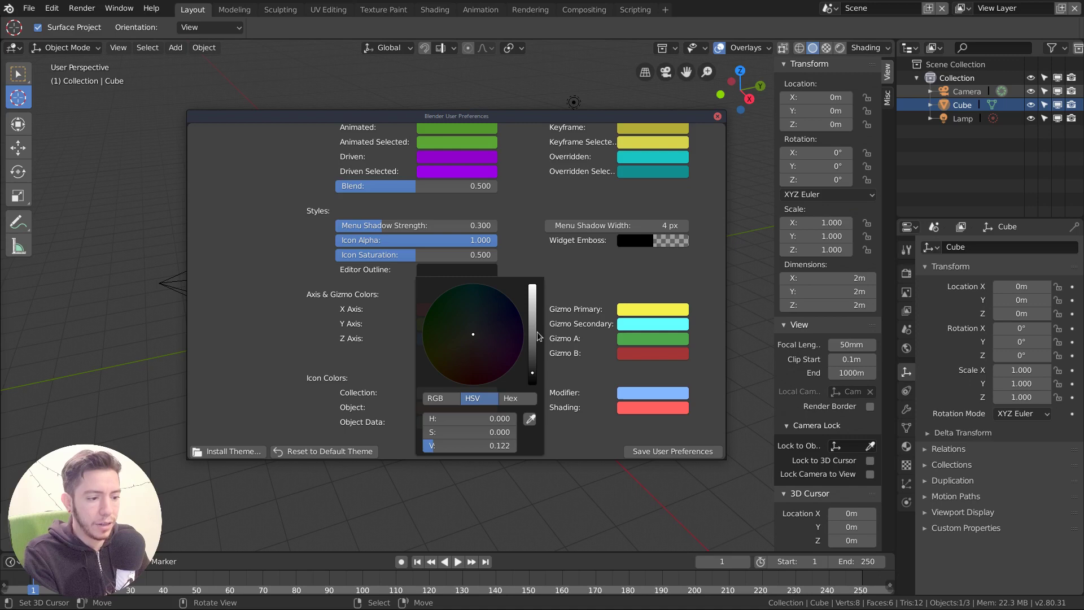
{"action": "left_click_drag", "start_coordinate": [537, 338], "coordinate": [532, 287]}
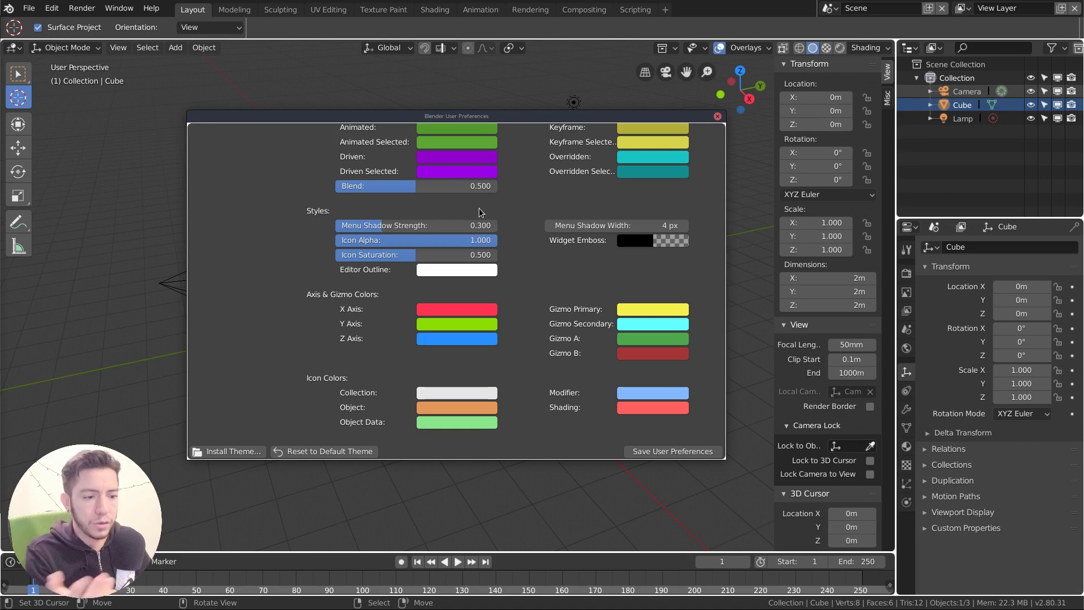
{"action": "scroll", "coordinate": [550, 280], "scroll_direction": "up", "scroll_amount": 2}
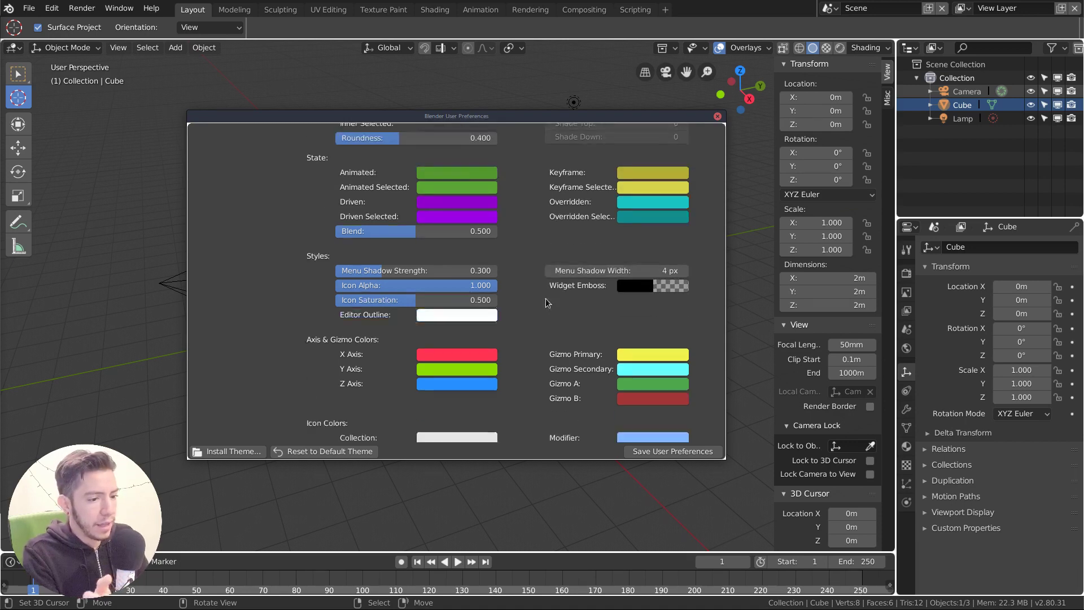
{"action": "scroll", "coordinate": [545, 303], "scroll_direction": "down", "scroll_amount": 3}
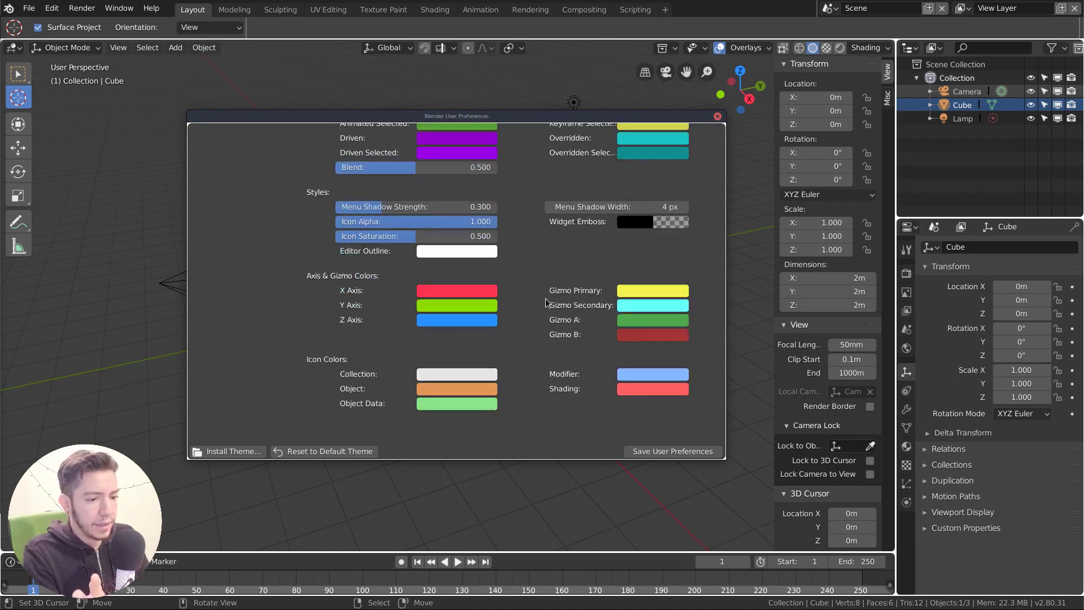
{"action": "left_click", "coordinate": [487, 251]}
{"action": "left_click_drag", "start_coordinate": [536, 329], "coordinate": [532, 363]}
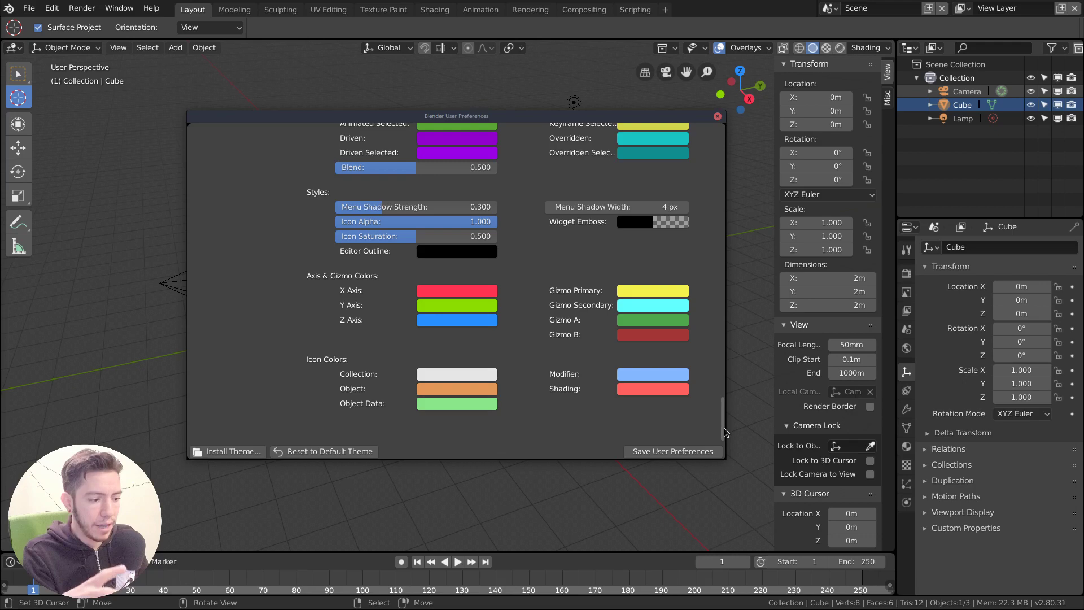
{"action": "left_click_drag", "start_coordinate": [724, 428], "coordinate": [723, 152]}
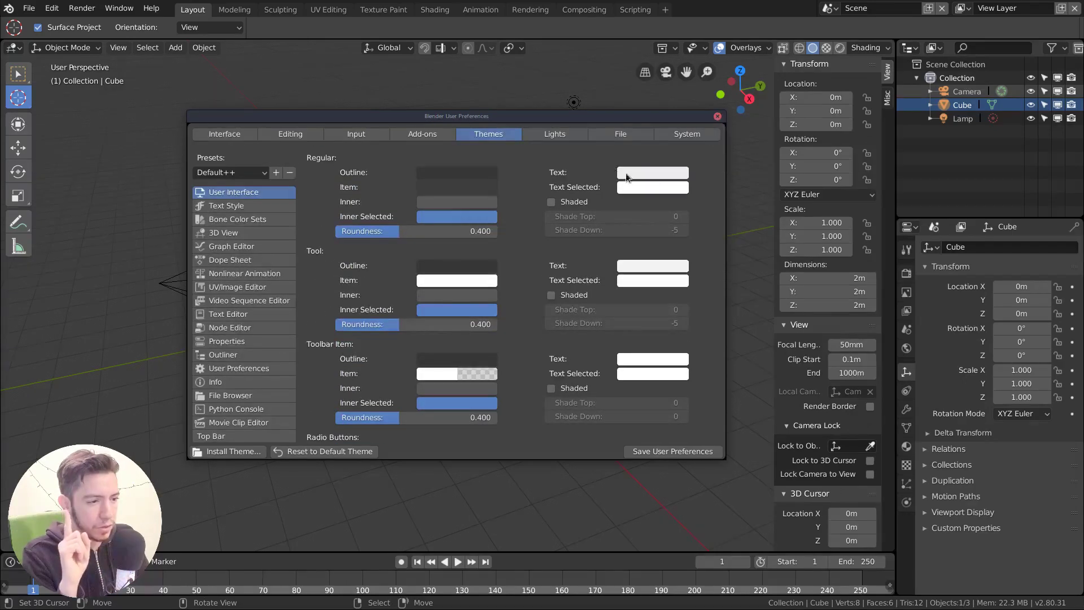
Change the Regular widget Text colour from white to bright cyan
{"action": "left_click", "coordinate": [649, 171]}
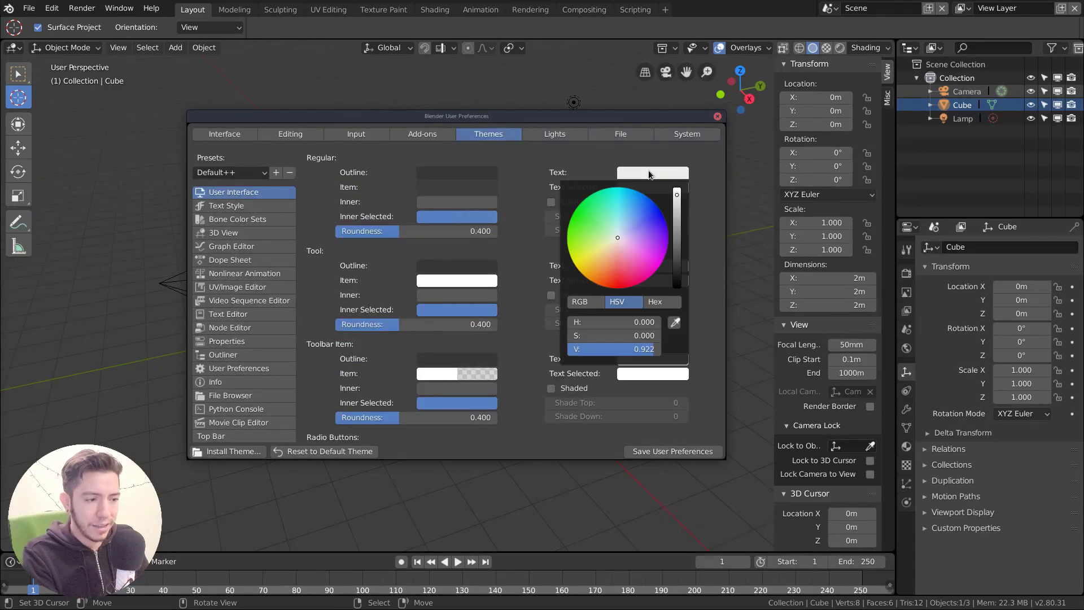
{"action": "left_click", "coordinate": [638, 209]}
{"action": "left_click_drag", "start_coordinate": [636, 215], "coordinate": [613, 199]}
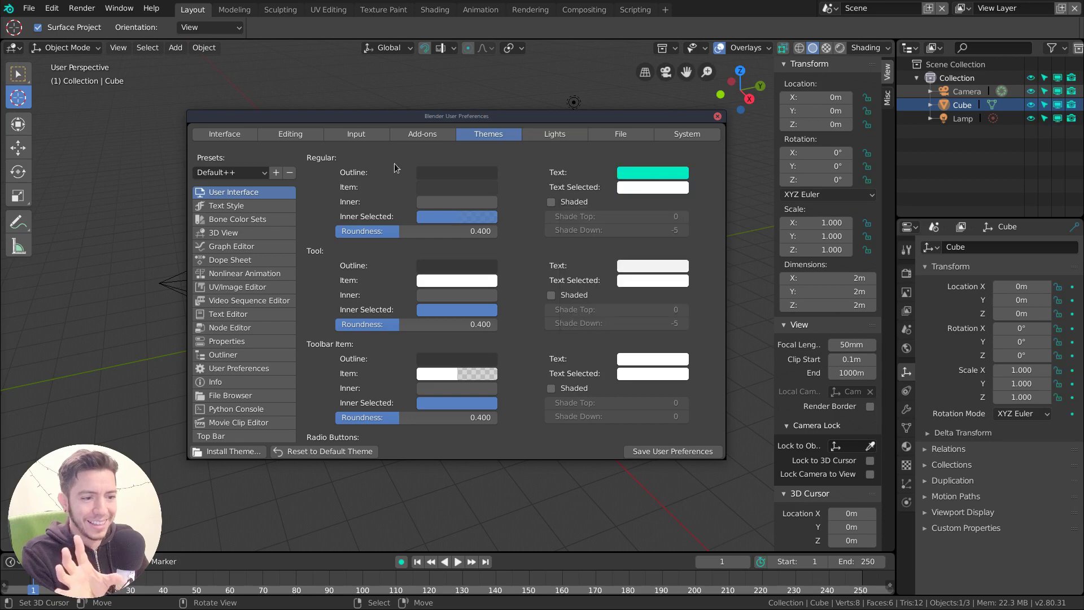
{"action": "left_click", "coordinate": [633, 170]}
{"action": "left_click_drag", "start_coordinate": [615, 322], "coordinate": [576, 338]}
{"action": "left_click_drag", "start_coordinate": [723, 147], "coordinate": [733, 433]}
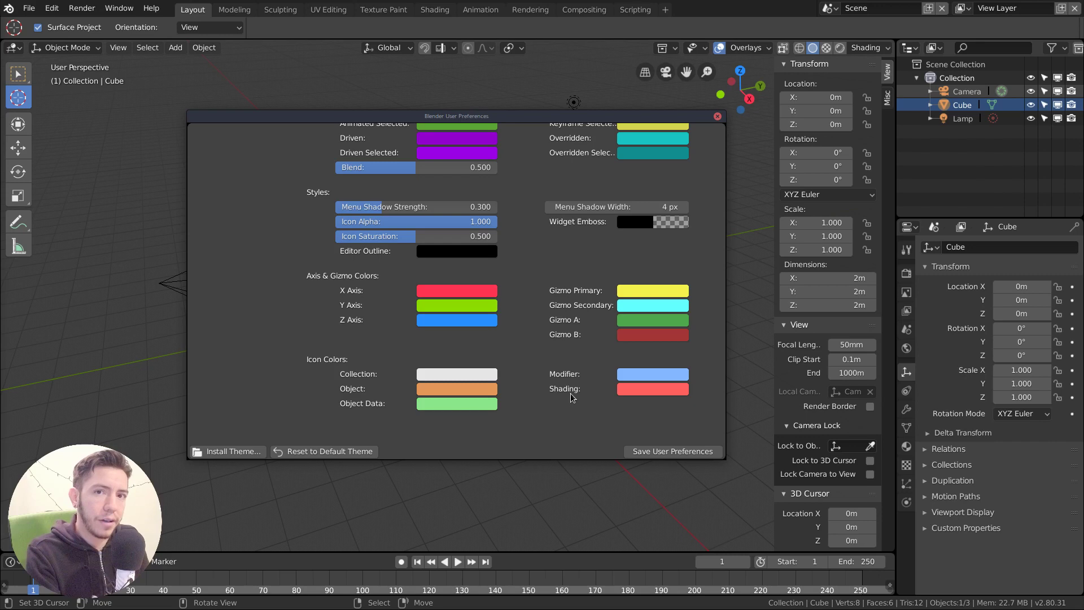
Move the preferences aside and recolour the Object icon from orange to cyan
{"action": "left_click", "coordinate": [454, 390]}
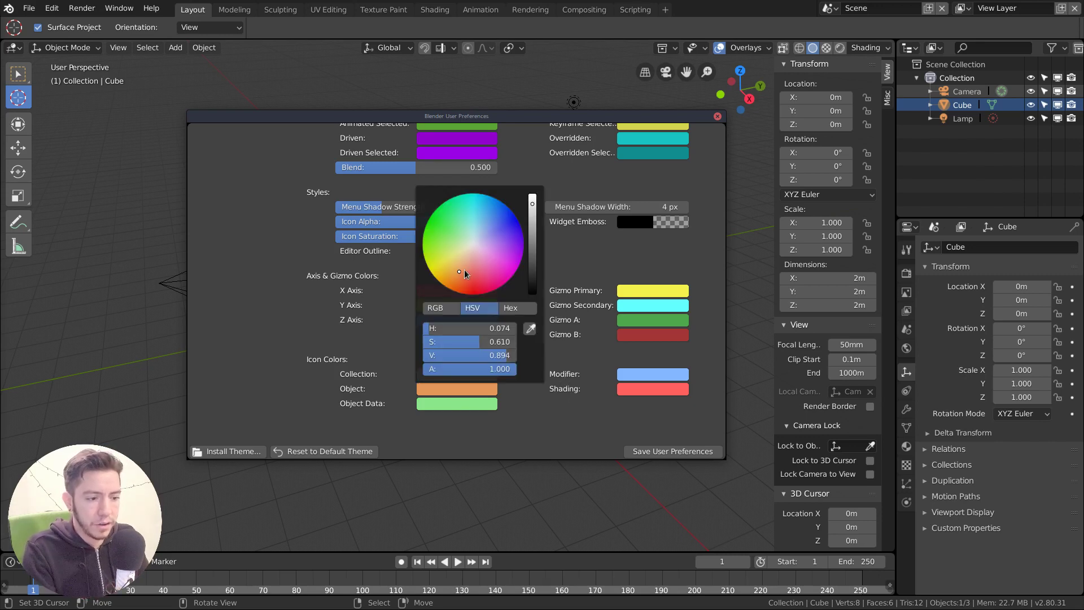
{"action": "left_click_drag", "start_coordinate": [564, 116], "coordinate": [150, 180]}
{"action": "key", "text": "shift+a"}
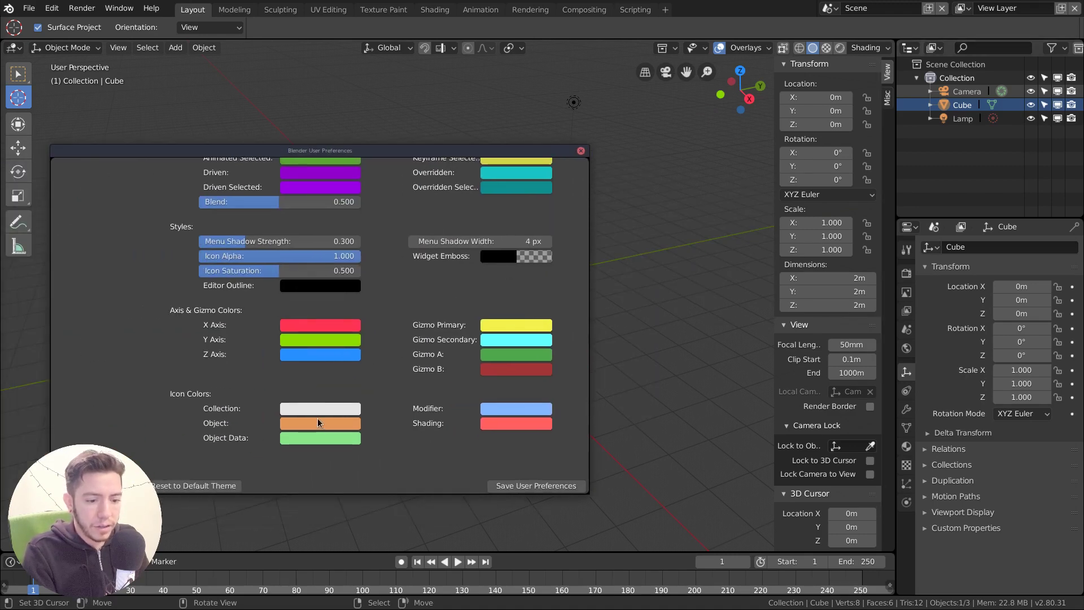
{"action": "left_click", "coordinate": [319, 422]}
{"action": "mouse_move", "coordinate": [347, 377]}
{"action": "left_mouse_down"}
{"action": "mouse_move", "coordinate": [290, 377]}
{"action": "mouse_move", "coordinate": [325, 376]}
{"action": "mouse_move", "coordinate": [315, 376]}
{"action": "left_mouse_up"}
{"action": "left_click_drag", "start_coordinate": [336, 248], "coordinate": [335, 234]}
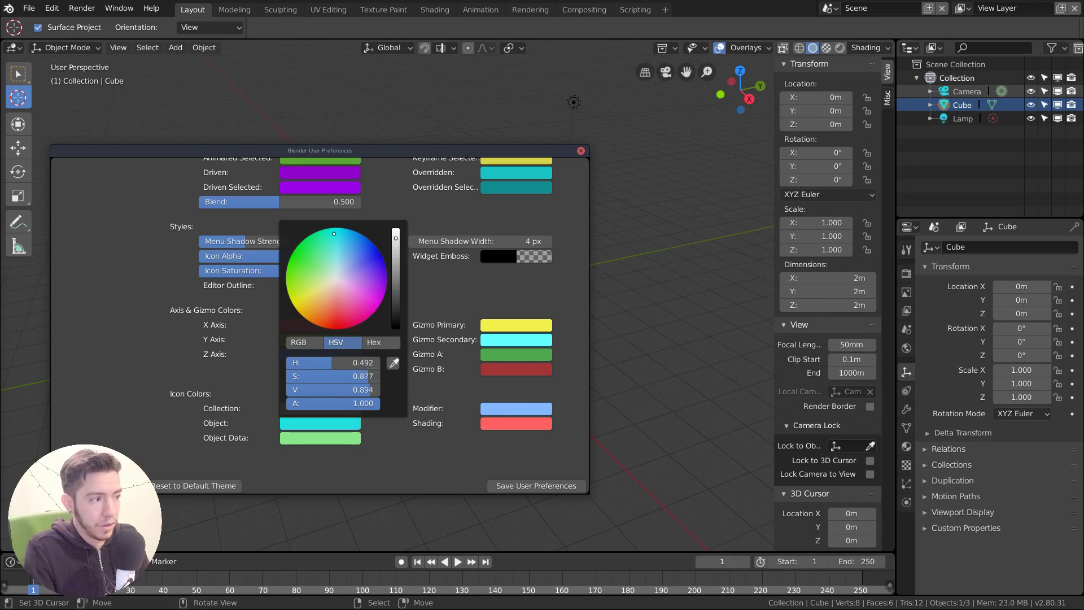
Check the cyan object icons in the Add menu and with all selected, then recentre preferences
{"action": "key", "text": "shift+a"}
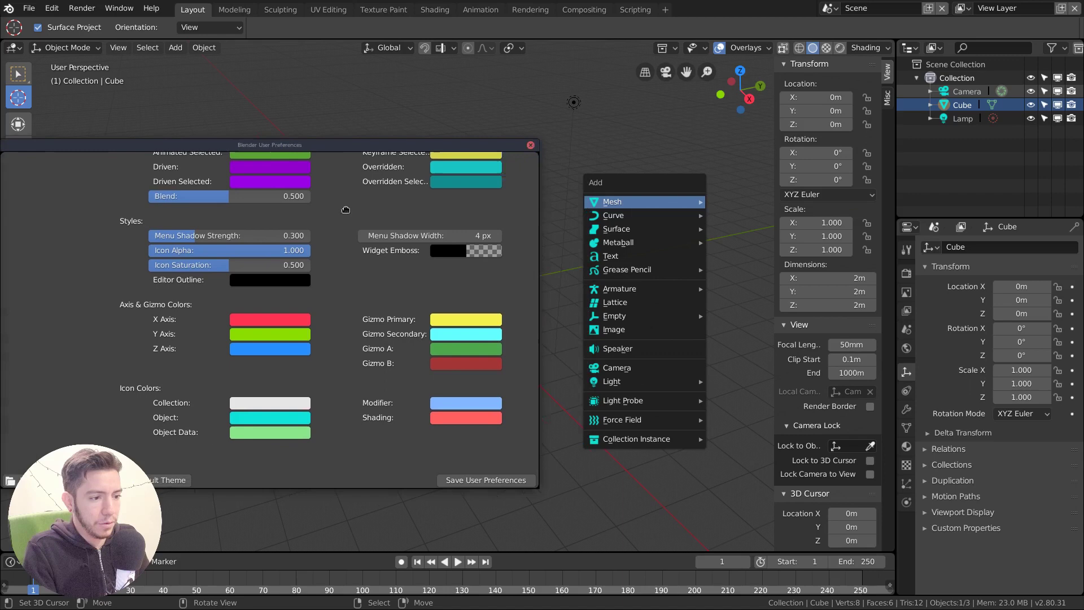
{"action": "key", "text": "Escape"}
{"action": "key", "text": "a"}
{"action": "key", "text": "shift+a"}
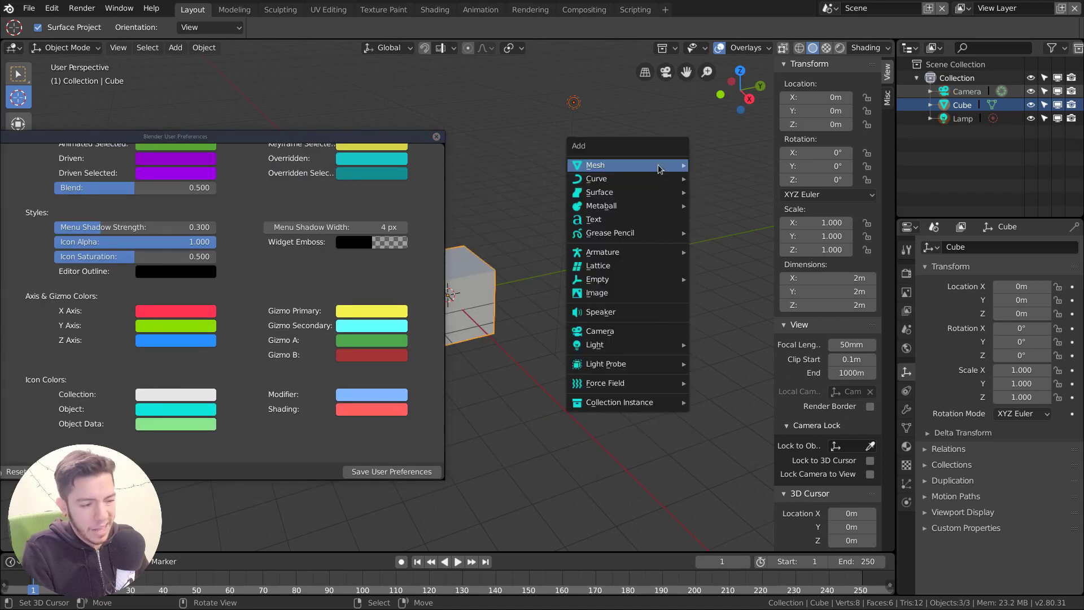
{"action": "left_click_drag", "start_coordinate": [315, 260], "coordinate": [541, 254]}
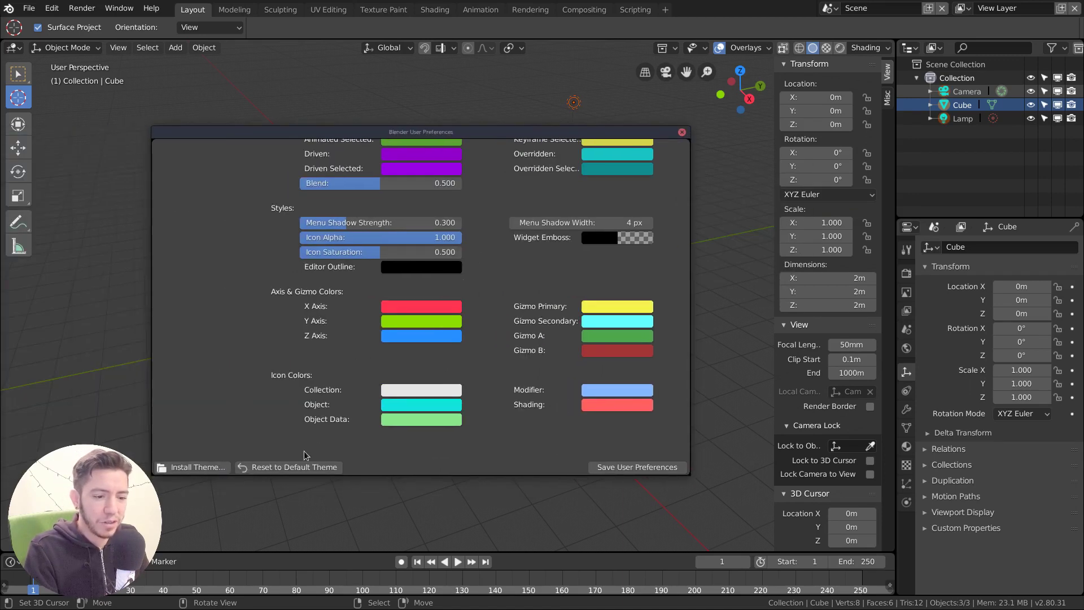
Reset to the default theme, test a magenta X Axis colour, then reset defaults again
{"action": "left_click", "coordinate": [290, 467]}
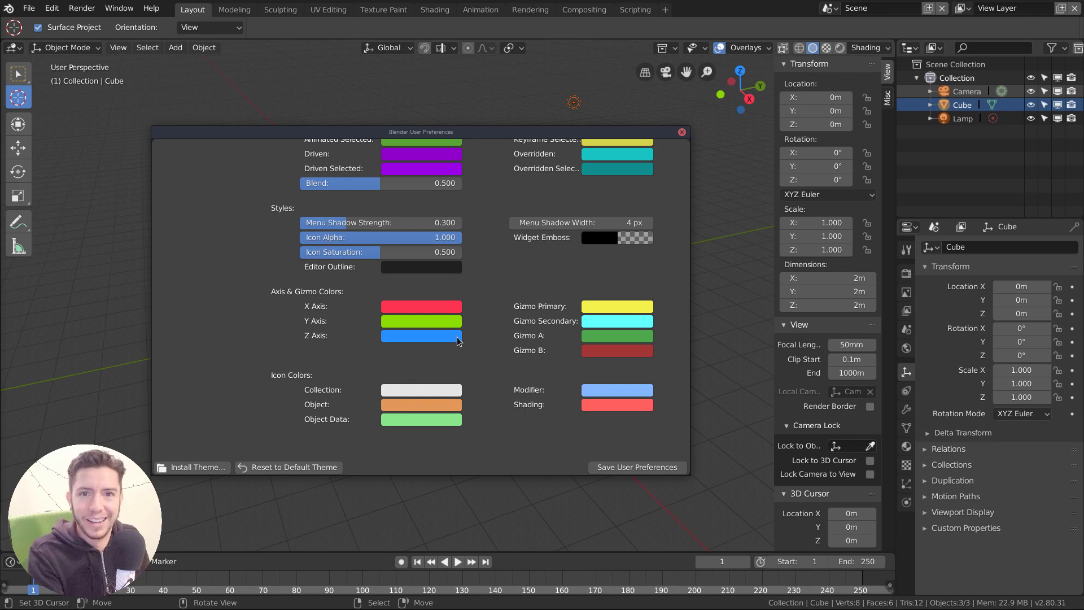
{"action": "left_click", "coordinate": [441, 310]}
{"action": "left_click_drag", "start_coordinate": [474, 374], "coordinate": [485, 387]}
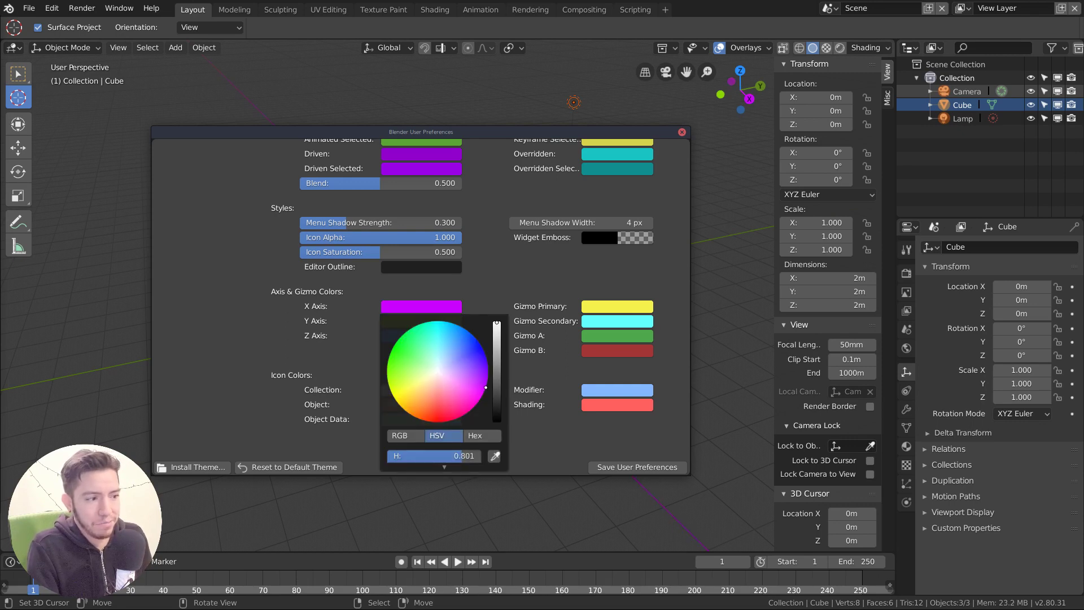
{"action": "left_click", "coordinate": [328, 467]}
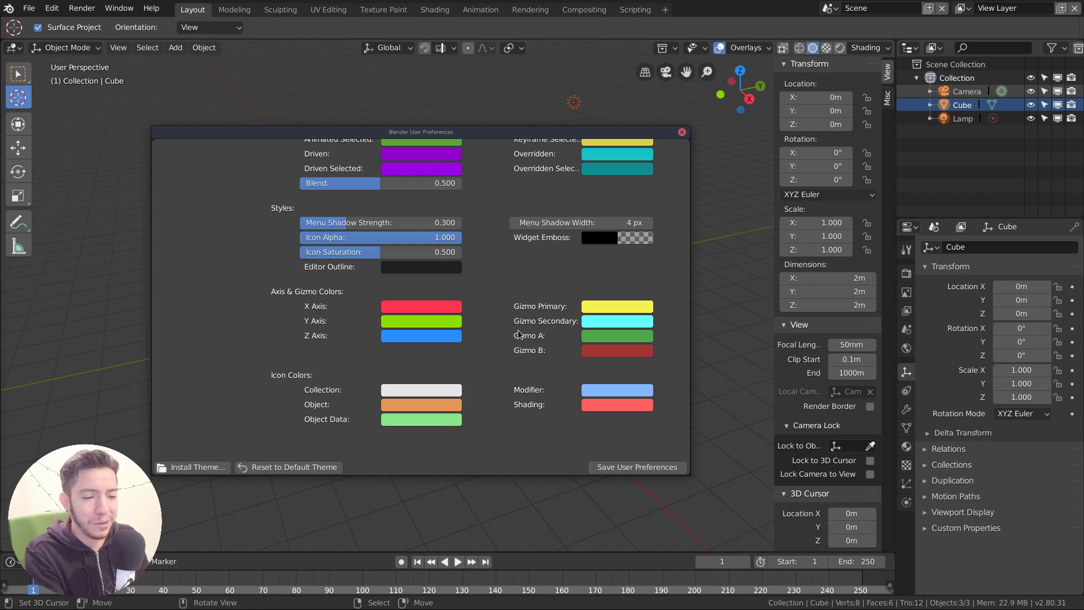
{"action": "scroll", "coordinate": [509, 339], "scroll_direction": "up", "scroll_amount": 2}
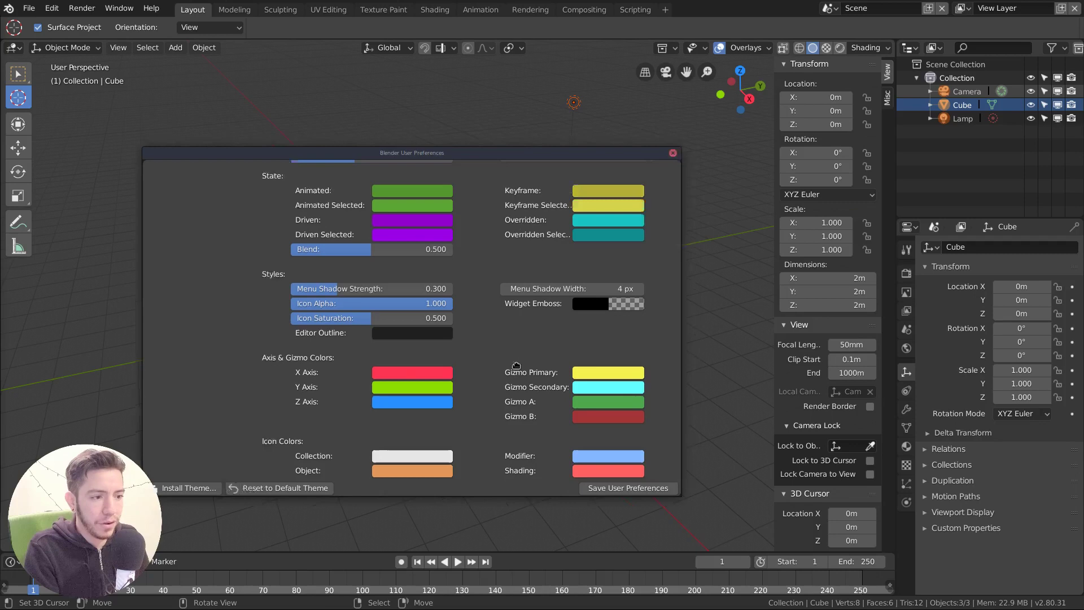
Select the lamp and make it a Spot light with a 69.7° cone
{"action": "left_click", "coordinate": [574, 103]}
{"action": "left_click", "coordinate": [180, 292]}
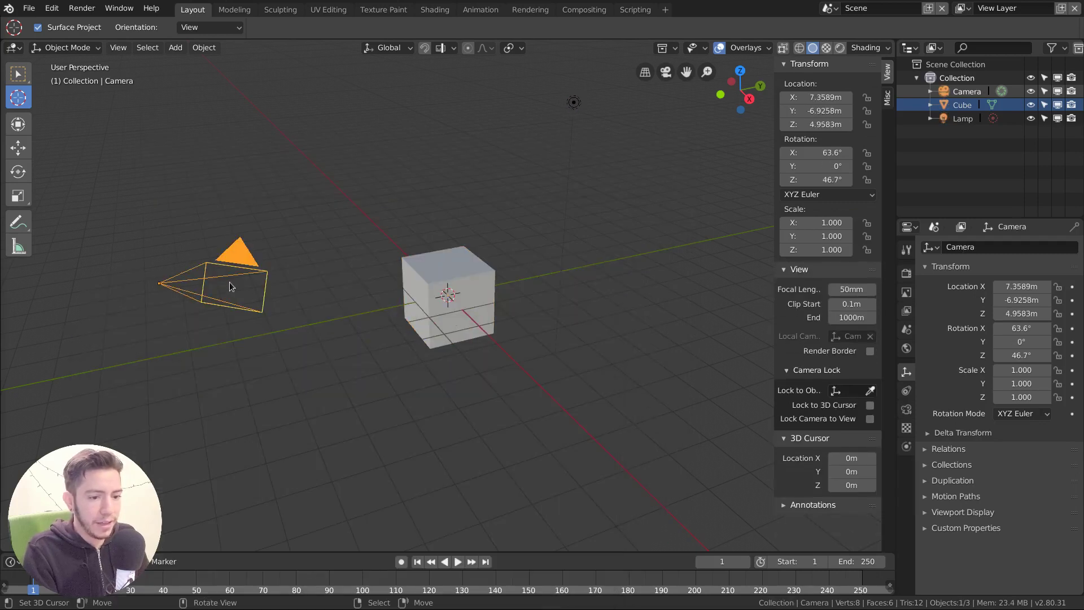
{"action": "left_click", "coordinate": [574, 102]}
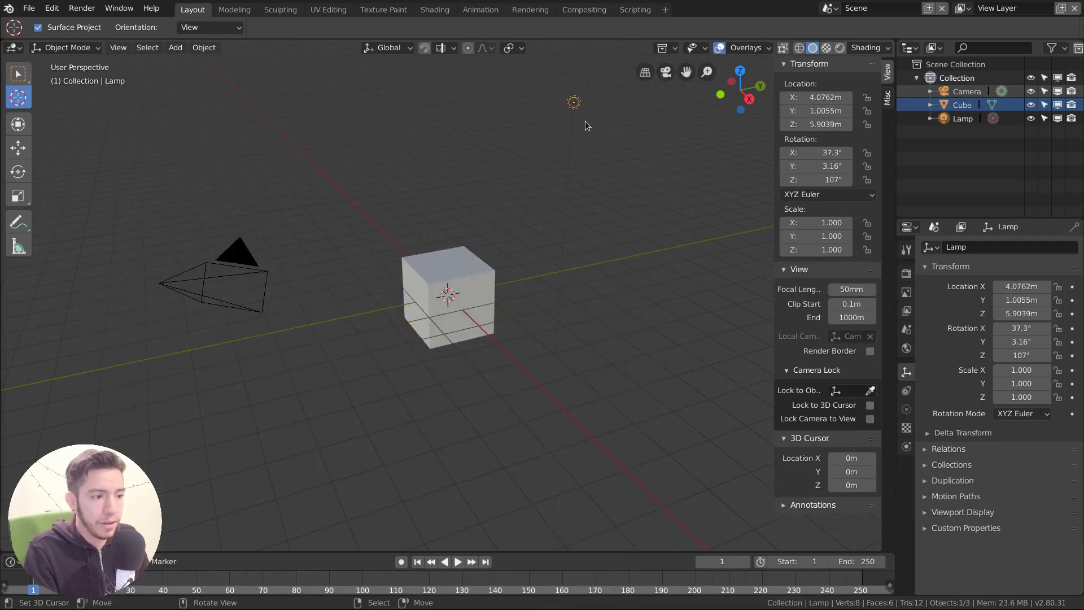
{"action": "left_click", "coordinate": [907, 410]}
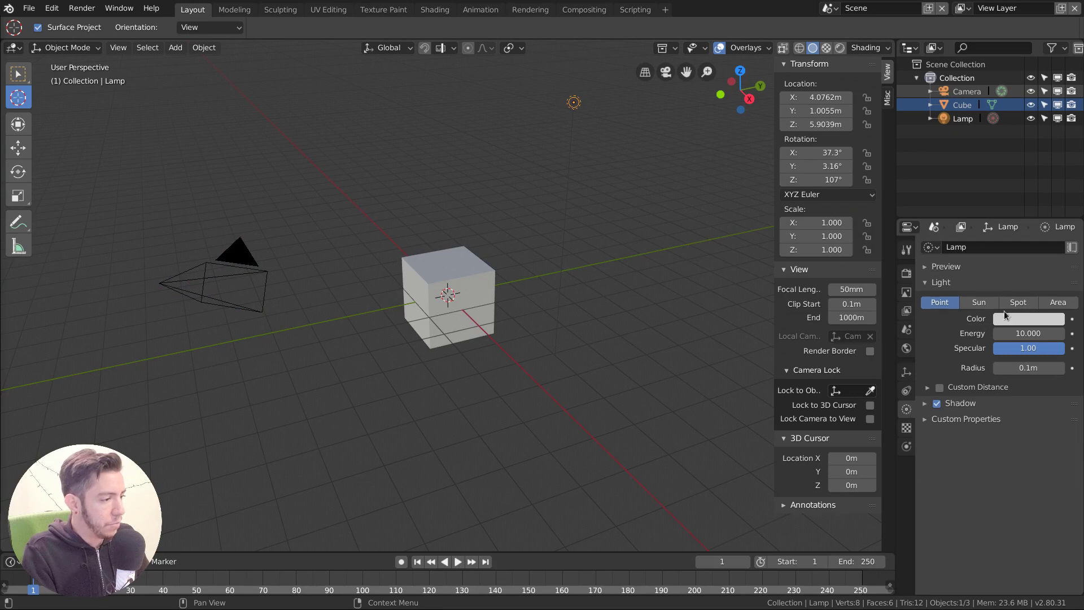
{"action": "left_click", "coordinate": [1017, 304]}
{"action": "mouse_move", "coordinate": [512, 182]}
{"action": "left_mouse_down"}
{"action": "mouse_move", "coordinate": [503, 197]}
{"action": "mouse_move", "coordinate": [514, 182]}
{"action": "left_mouse_up"}
Bring the Preferences window back and keyframe the lamp's Energy of 10.000 at frame 1
{"action": "key", "text": "super"}
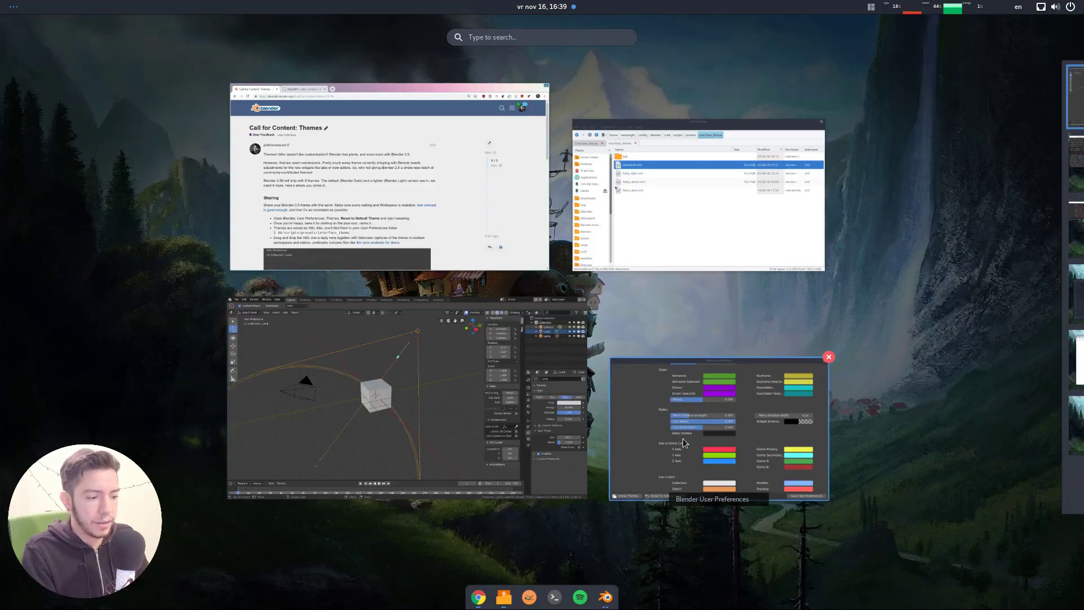
{"action": "left_click", "coordinate": [683, 438]}
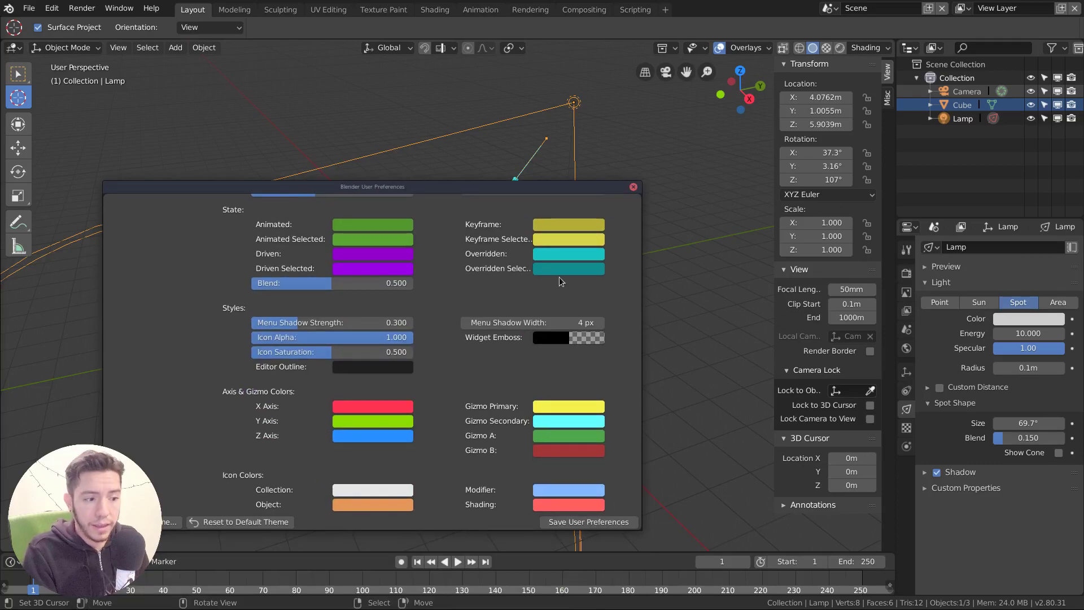
{"action": "scroll", "coordinate": [565, 288], "scroll_direction": "up", "scroll_amount": 2}
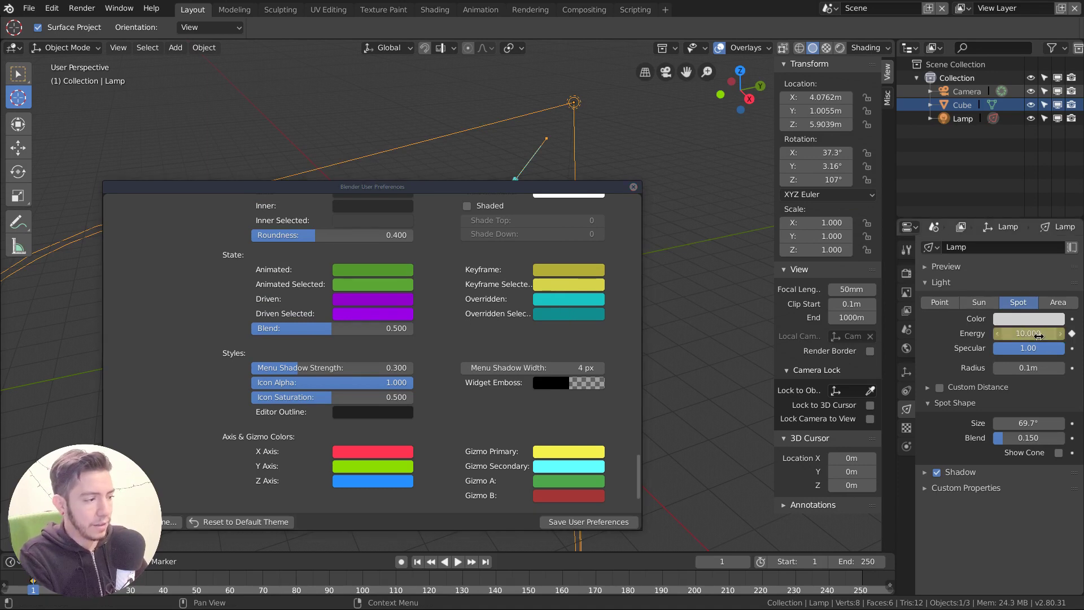
{"action": "key", "text": "i"}
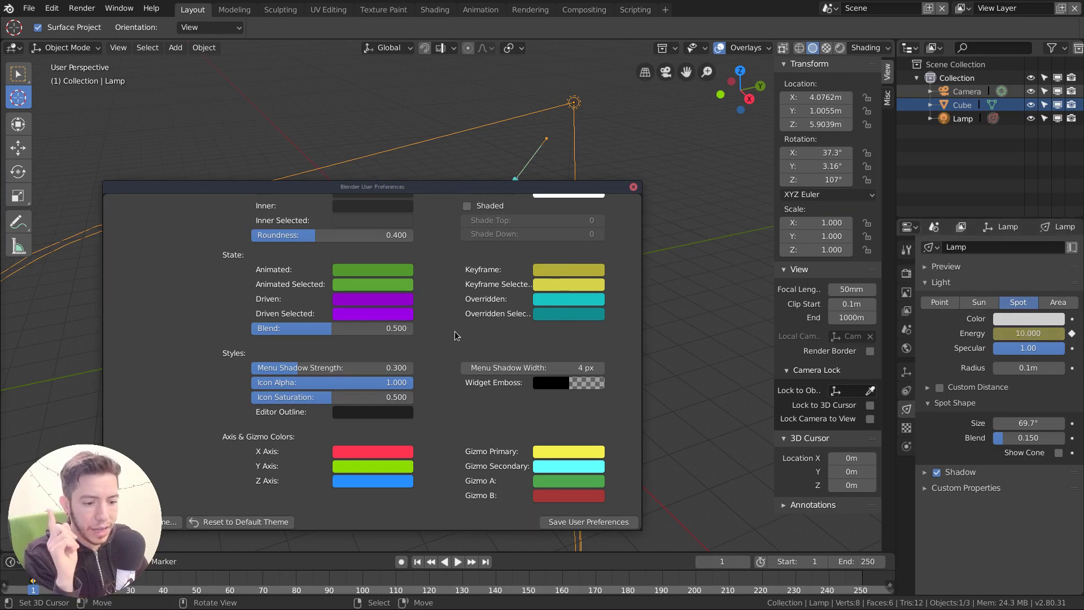
Scroll the Themes list and move the Preferences window up and to the right
{"action": "scroll", "coordinate": [462, 325], "scroll_direction": "up", "scroll_amount": 8}
{"action": "scroll", "coordinate": [462, 347], "scroll_direction": "up", "scroll_amount": 2}
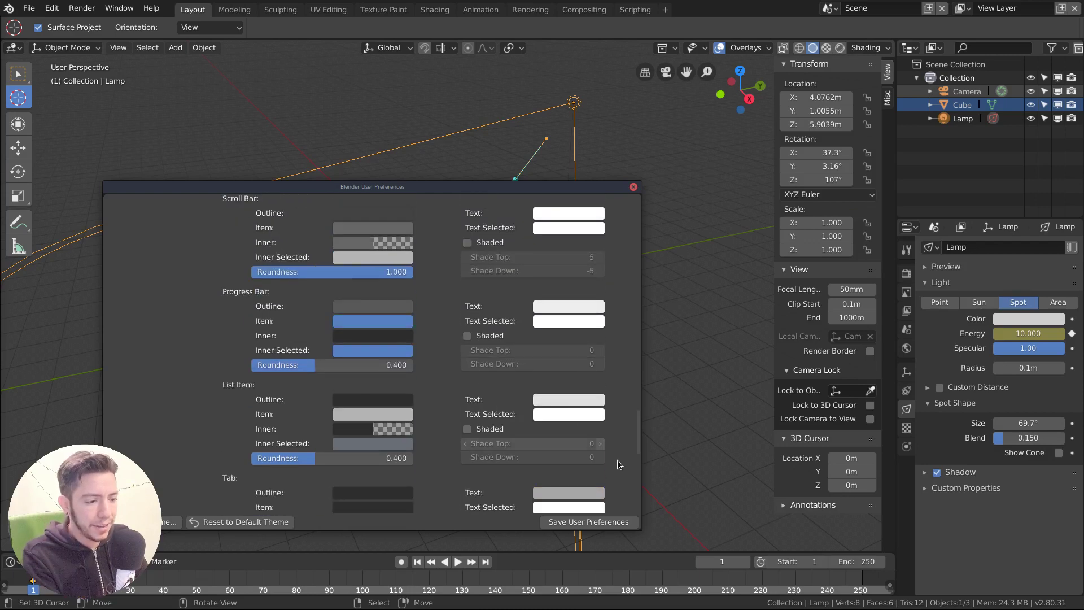
{"action": "left_click_drag", "start_coordinate": [638, 432], "coordinate": [635, 198]}
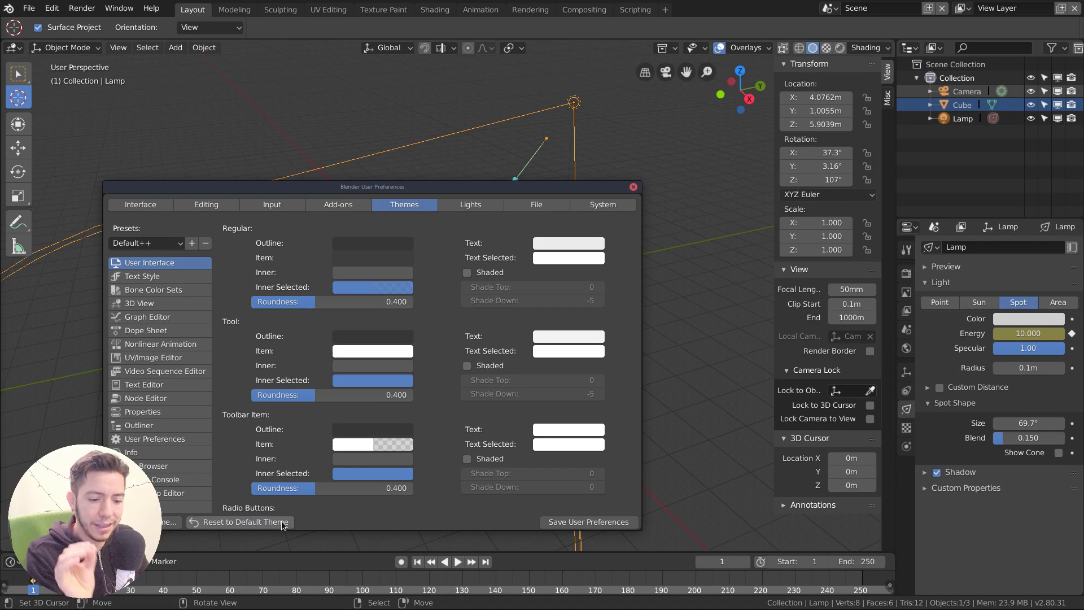
{"action": "left_click_drag", "start_coordinate": [359, 186], "coordinate": [480, 132]}
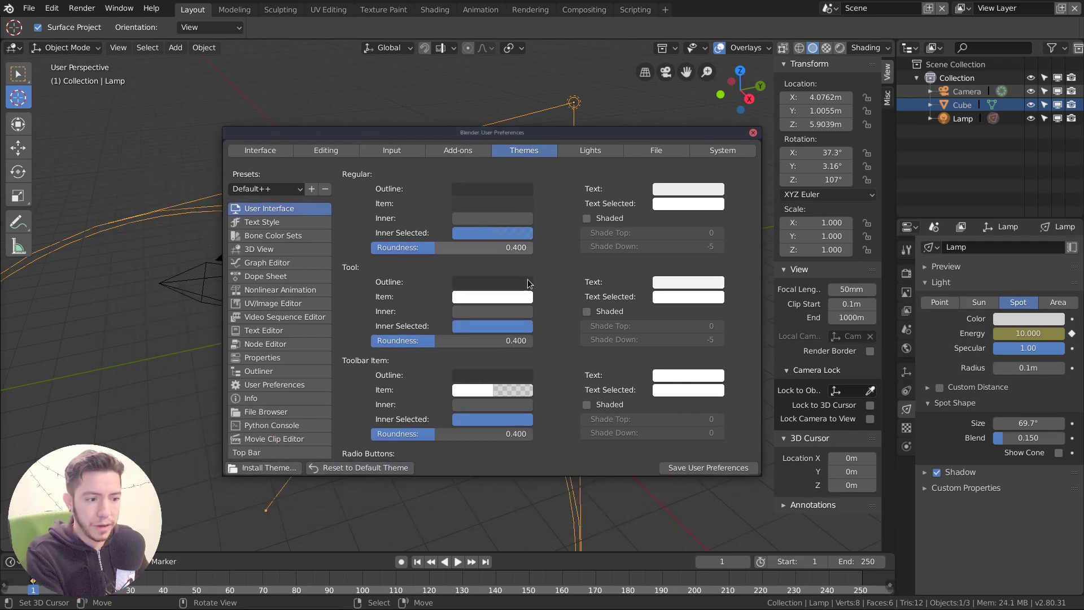
Browse the theme categories from Text Style down through Movie Clip Editor to Top Bar
{"action": "left_click", "coordinate": [311, 222]}
{"action": "left_click", "coordinate": [308, 236]}
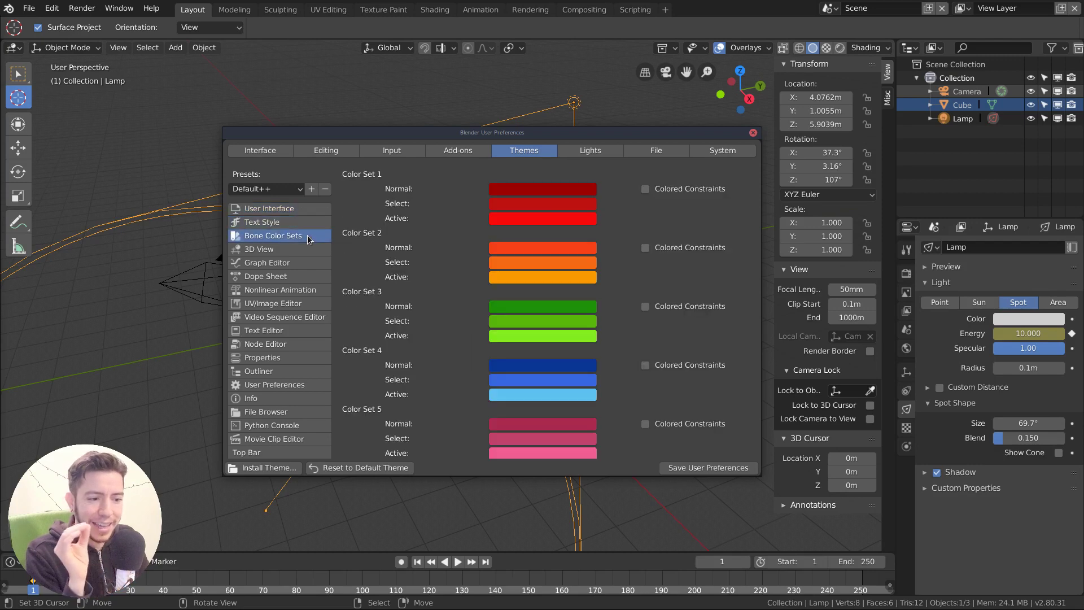
{"action": "left_click", "coordinate": [306, 249]}
{"action": "left_click", "coordinate": [305, 262]}
{"action": "left_click", "coordinate": [305, 290]}
{"action": "left_click", "coordinate": [303, 304]}
{"action": "left_click", "coordinate": [302, 331]}
{"action": "left_click", "coordinate": [301, 344]}
{"action": "left_click", "coordinate": [298, 371]}
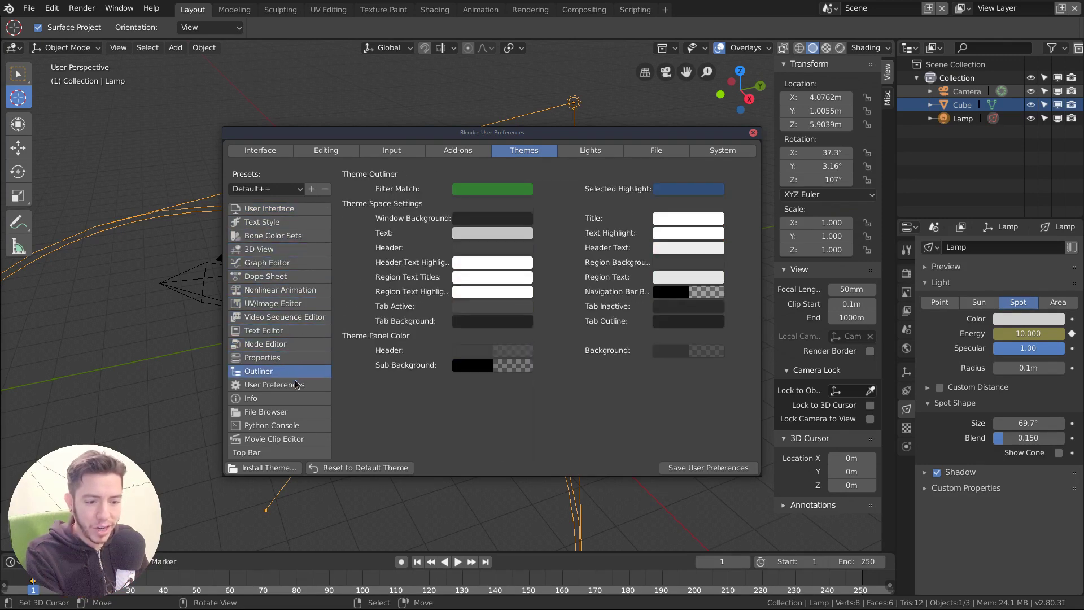
{"action": "left_click", "coordinate": [294, 399]}
{"action": "left_click", "coordinate": [289, 412]}
{"action": "left_click", "coordinate": [288, 425]}
{"action": "left_click", "coordinate": [290, 439]}
{"action": "left_click", "coordinate": [297, 453]}
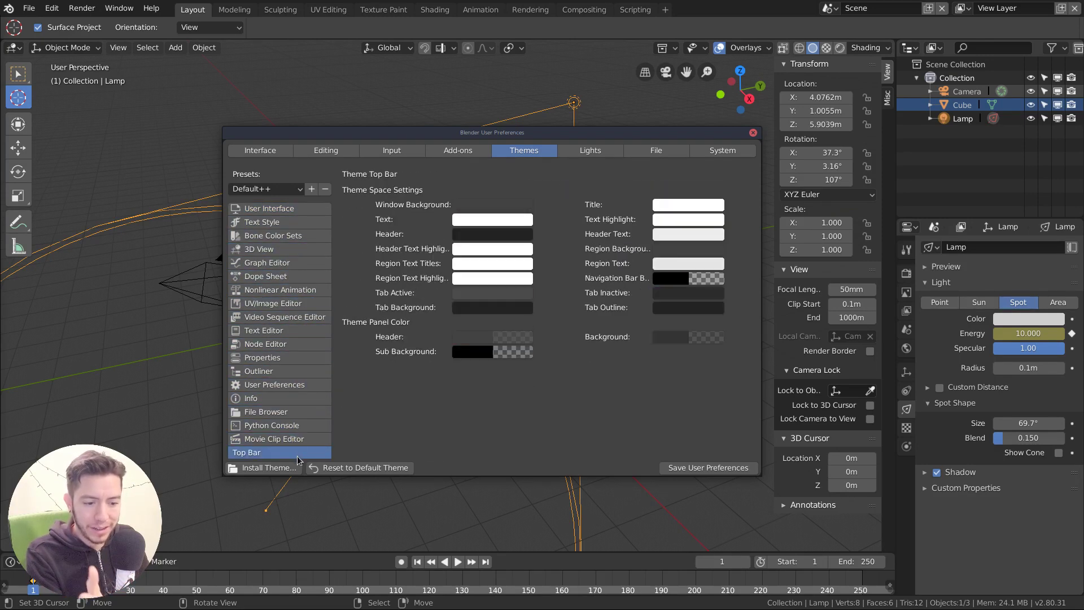
Check the Status Bar, Top Bar and Movie Clip Editor colours, then go back to User Interface
{"action": "scroll", "coordinate": [290, 387], "scroll_direction": "down", "scroll_amount": 2}
{"action": "left_click", "coordinate": [283, 432]}
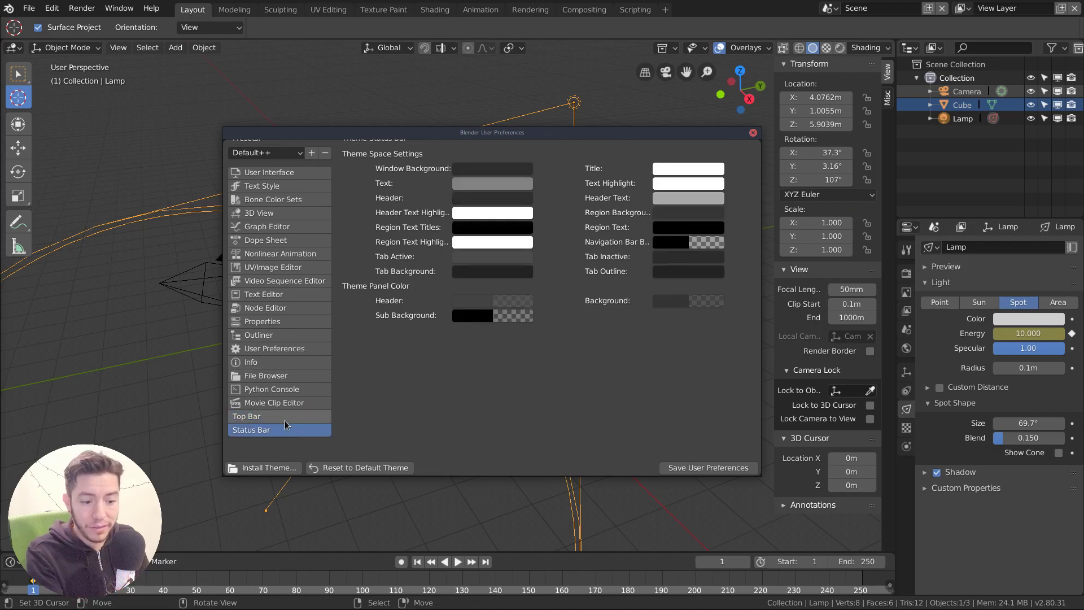
{"action": "left_click", "coordinate": [288, 416]}
{"action": "left_click", "coordinate": [286, 402]}
{"action": "scroll", "coordinate": [284, 392], "scroll_direction": "up", "scroll_amount": 2}
{"action": "left_click", "coordinate": [271, 208]}
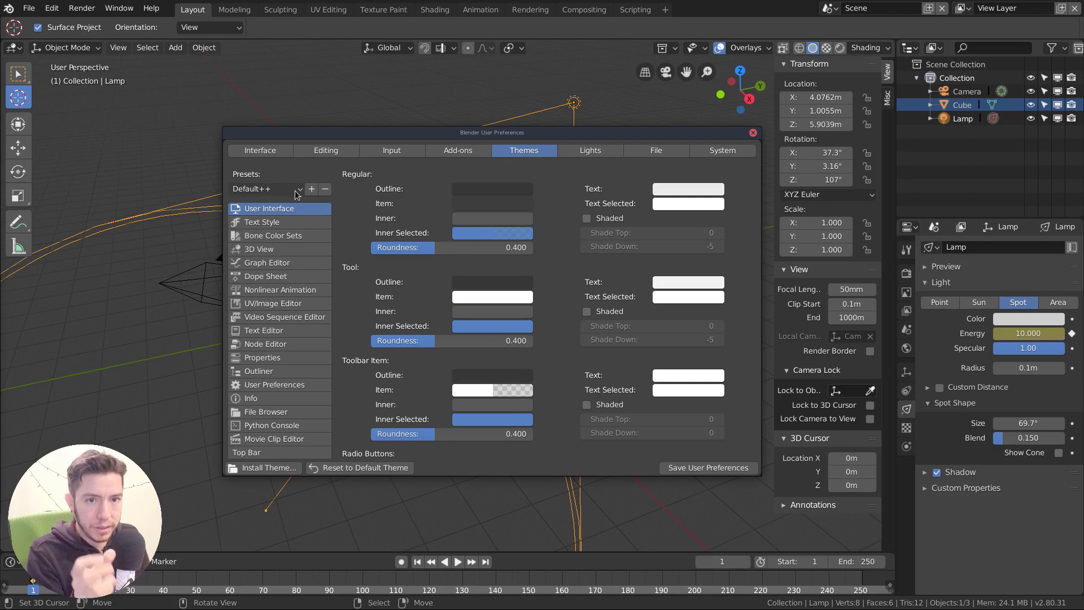
Add a new theme preset named 'MY AWESOME THEME!!!' and confirm it with OK
{"action": "left_click", "coordinate": [312, 190]}
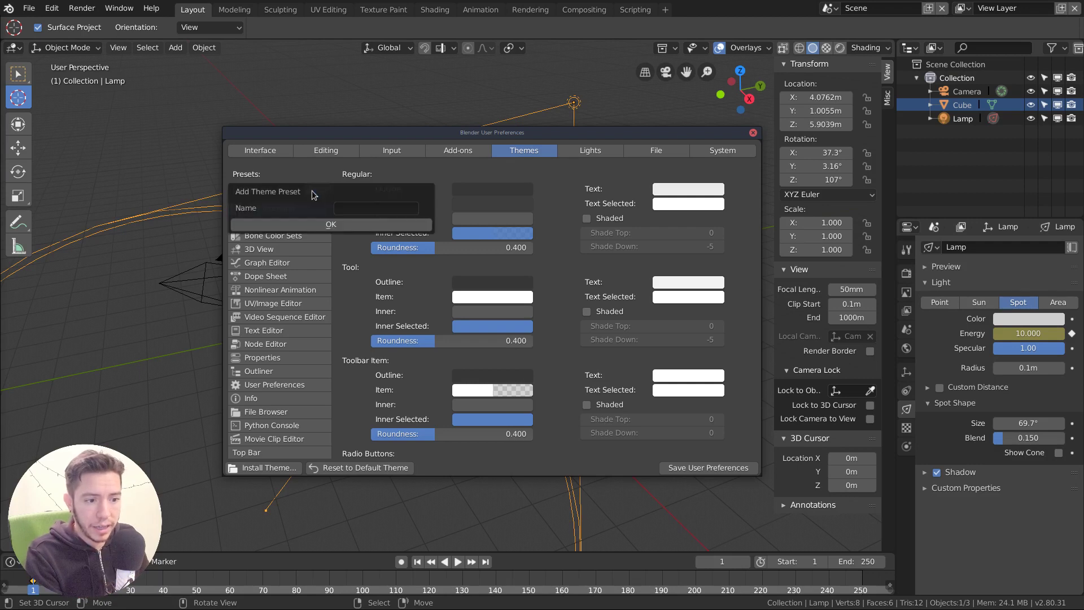
{"action": "left_click", "coordinate": [361, 207]}
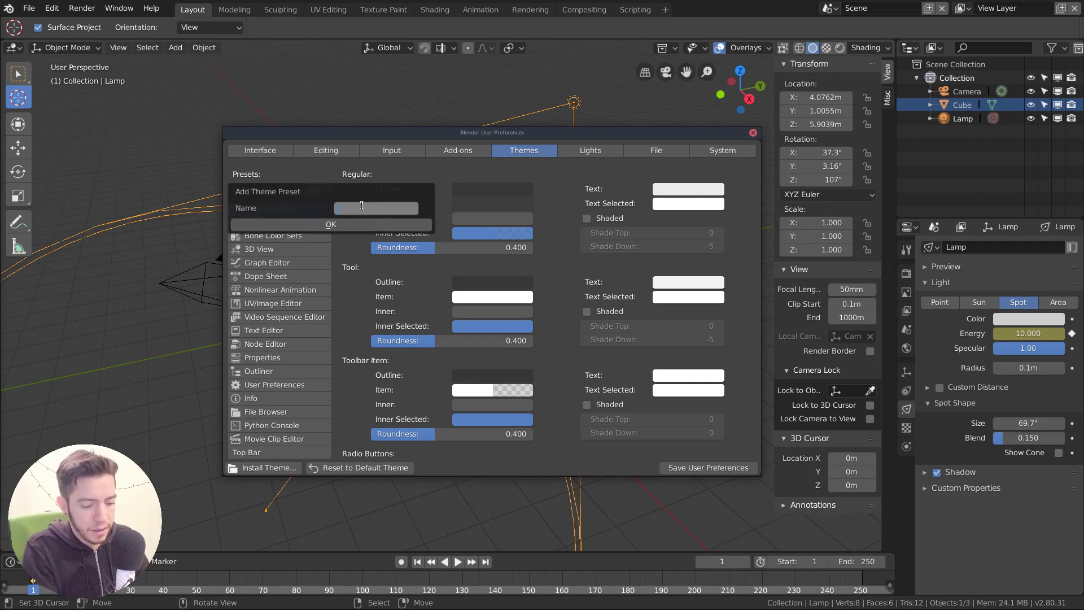
{"action": "type", "text": "MY AWESOME TH"}
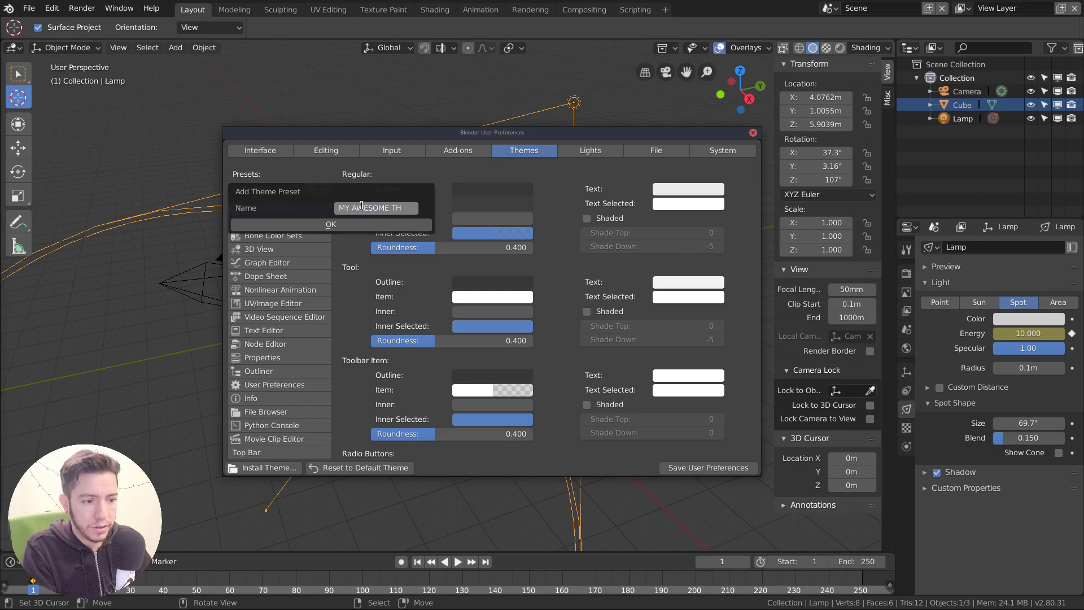
{"action": "type", "text": "EME!!!"}
{"action": "key", "text": "Return"}
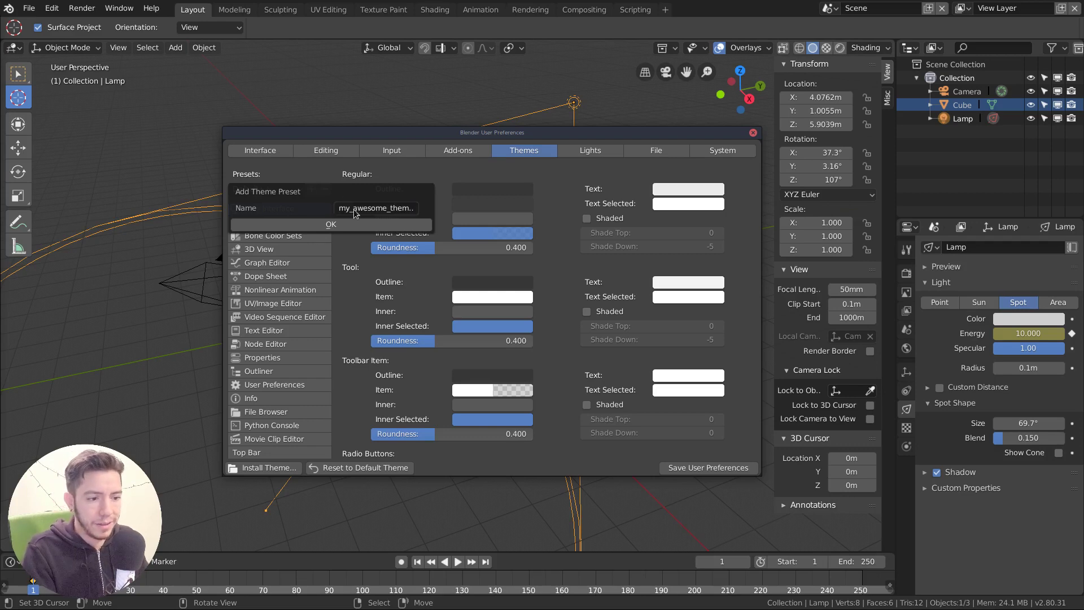
{"action": "left_click", "coordinate": [386, 228]}
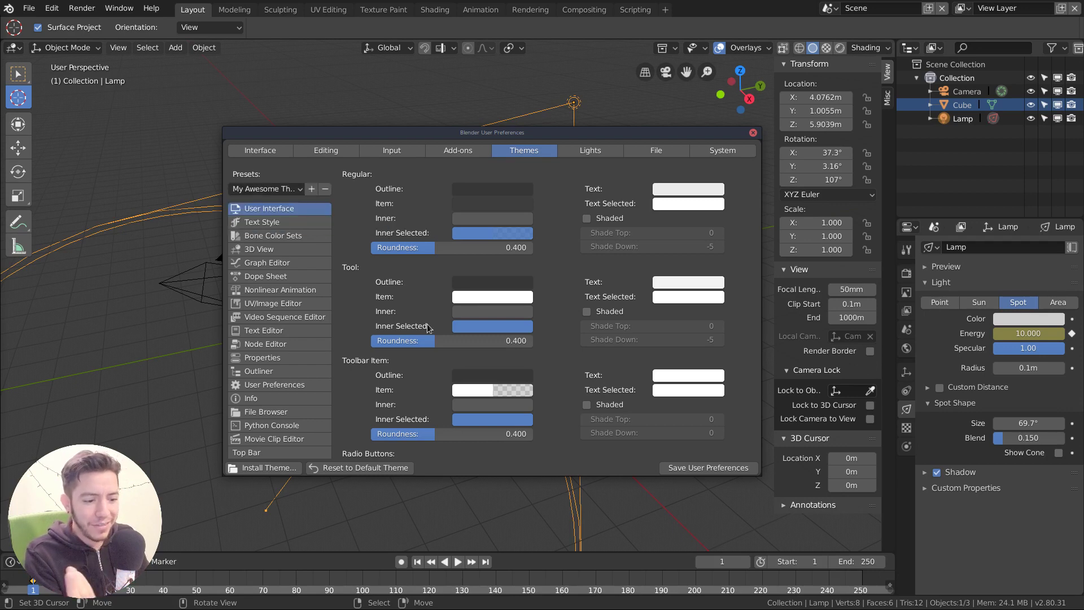
In the file manager, open .config/blender/2.80/scripts/presets/interface_theme and select the my_awesome_theme XML
{"action": "key", "text": "super"}
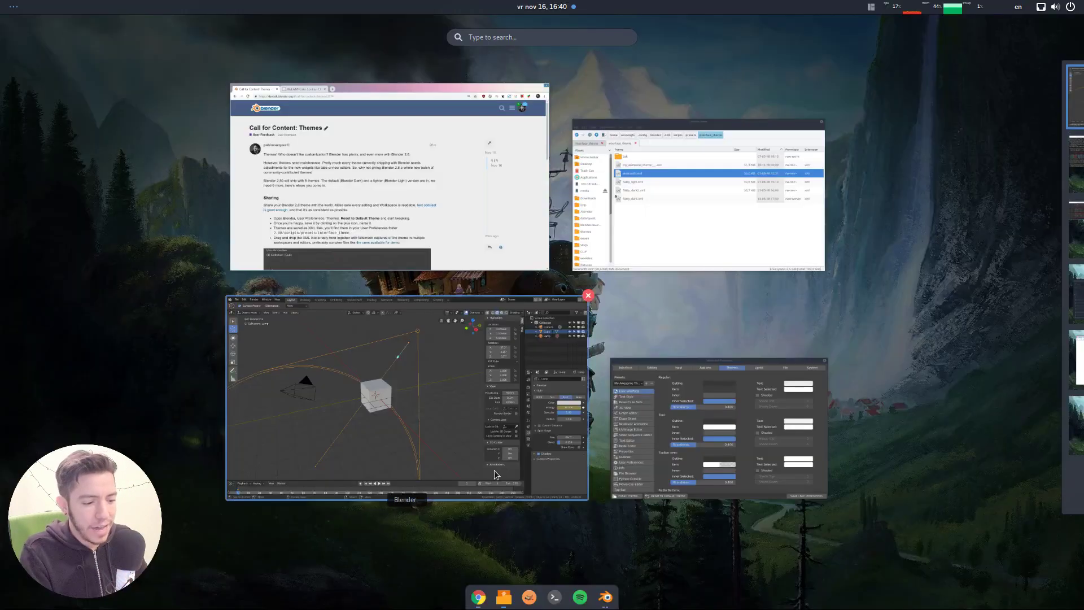
{"action": "left_click", "coordinate": [677, 218]}
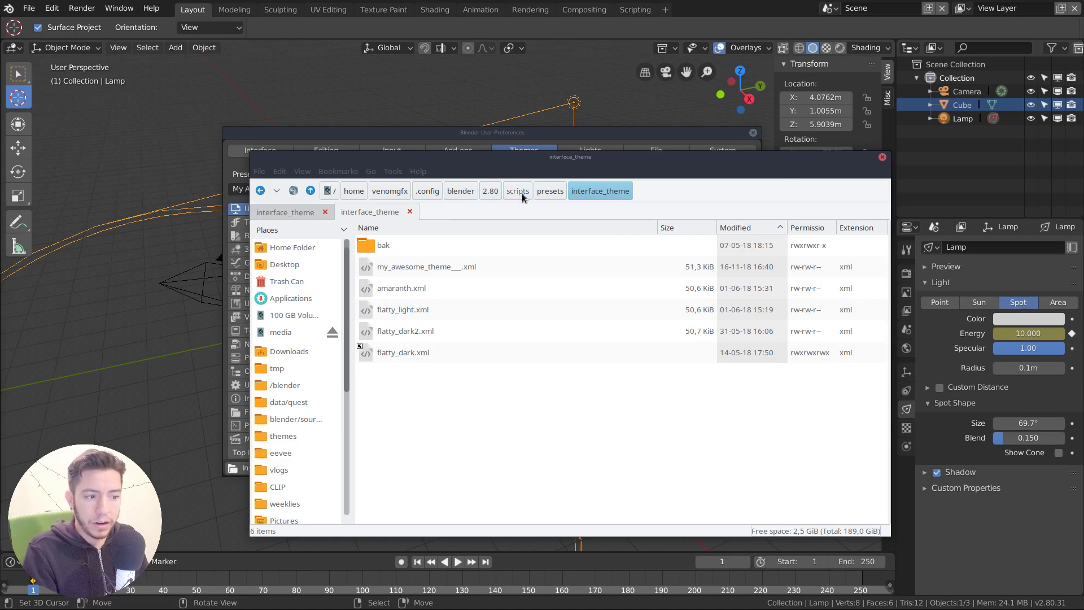
{"action": "left_click", "coordinate": [491, 192]}
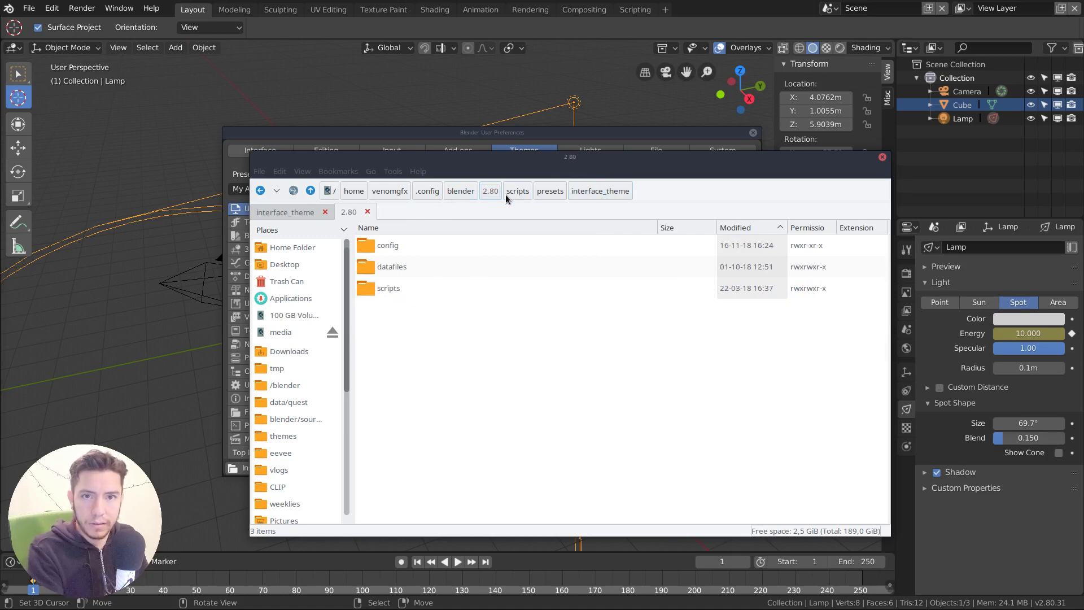
{"action": "left_click", "coordinate": [521, 194]}
{"action": "left_click", "coordinate": [549, 192]}
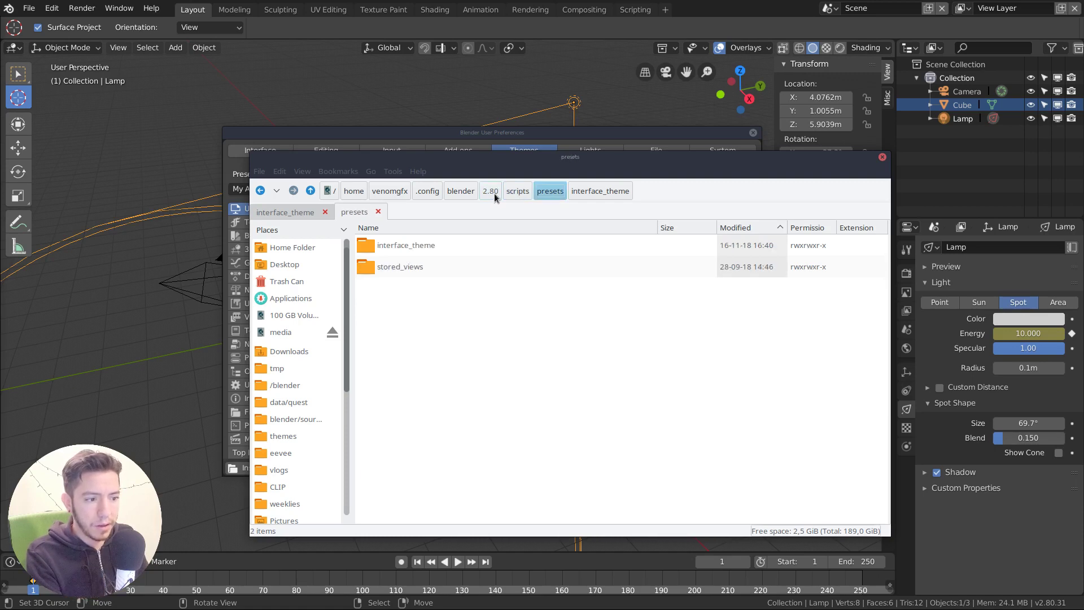
{"action": "left_click", "coordinate": [517, 192]}
{"action": "left_click", "coordinate": [549, 192]}
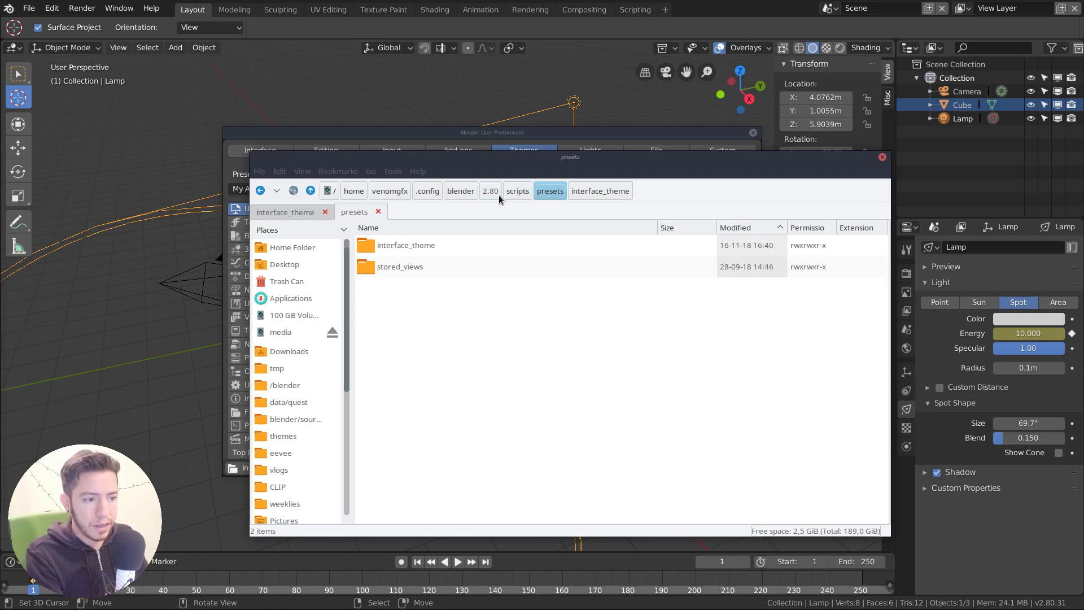
{"action": "left_click", "coordinate": [600, 191]}
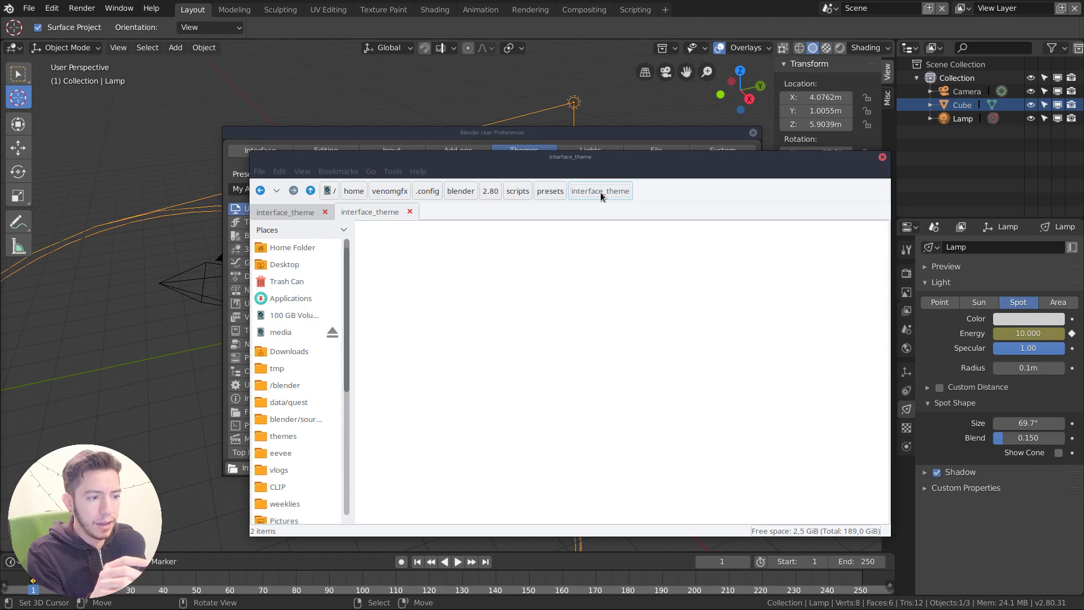
{"action": "left_click", "coordinate": [429, 268]}
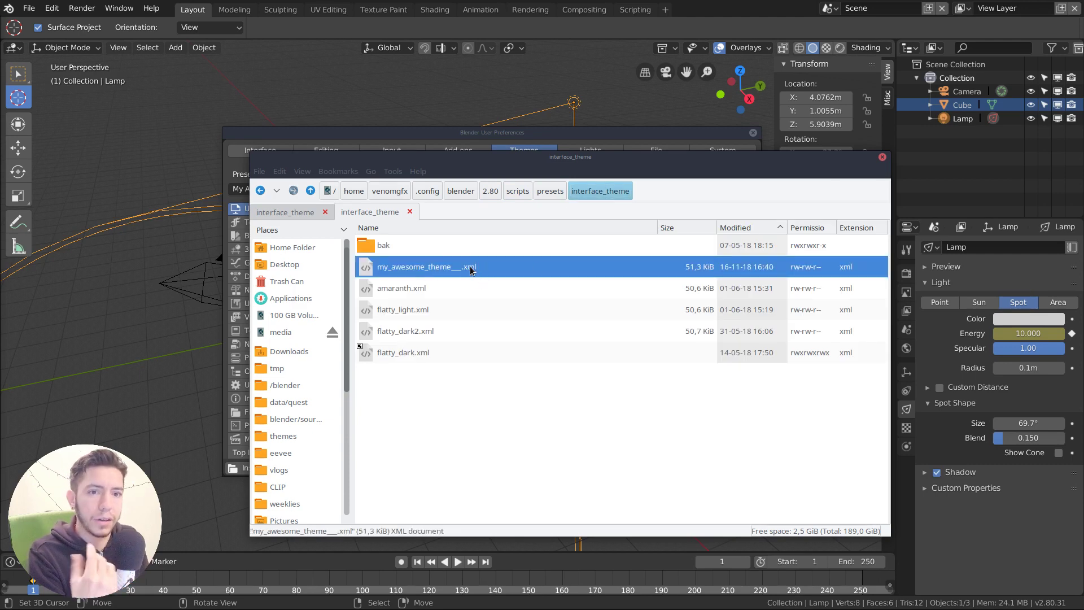
Move the file manager aside and list the Open With apps for the theme XML
{"action": "left_click_drag", "start_coordinate": [474, 270], "coordinate": [548, 284], "text": "alt"}
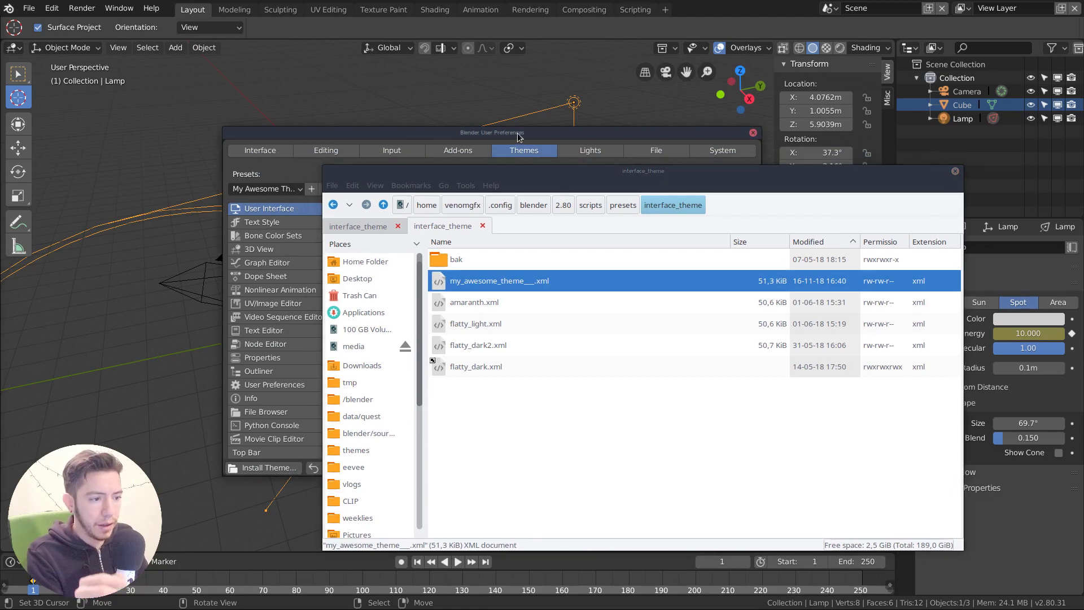
{"action": "right_click", "coordinate": [517, 287]}
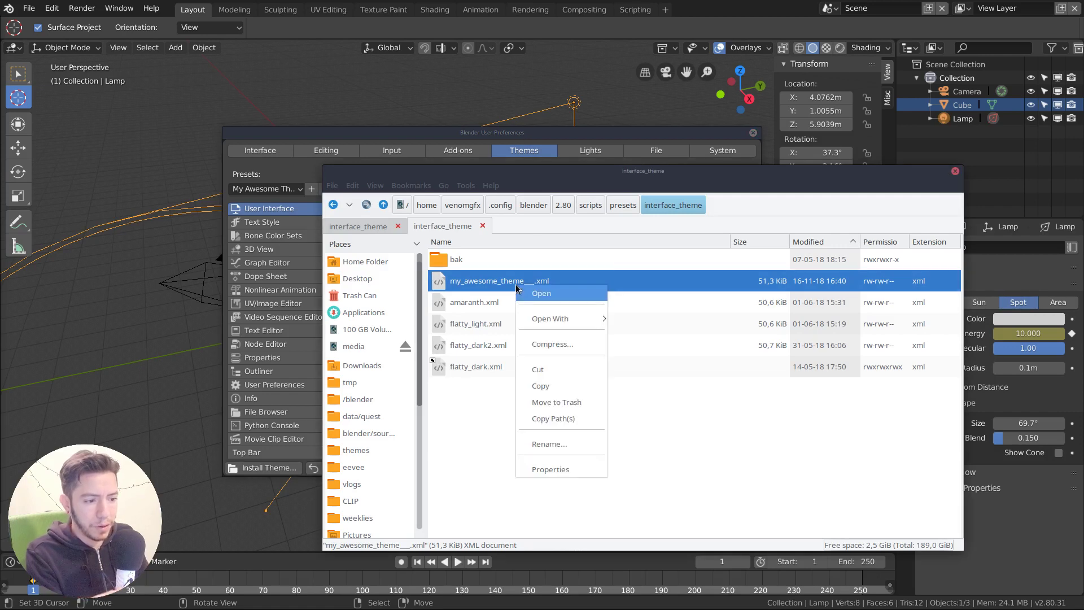
{"action": "mouse_move", "coordinate": [549, 318]}
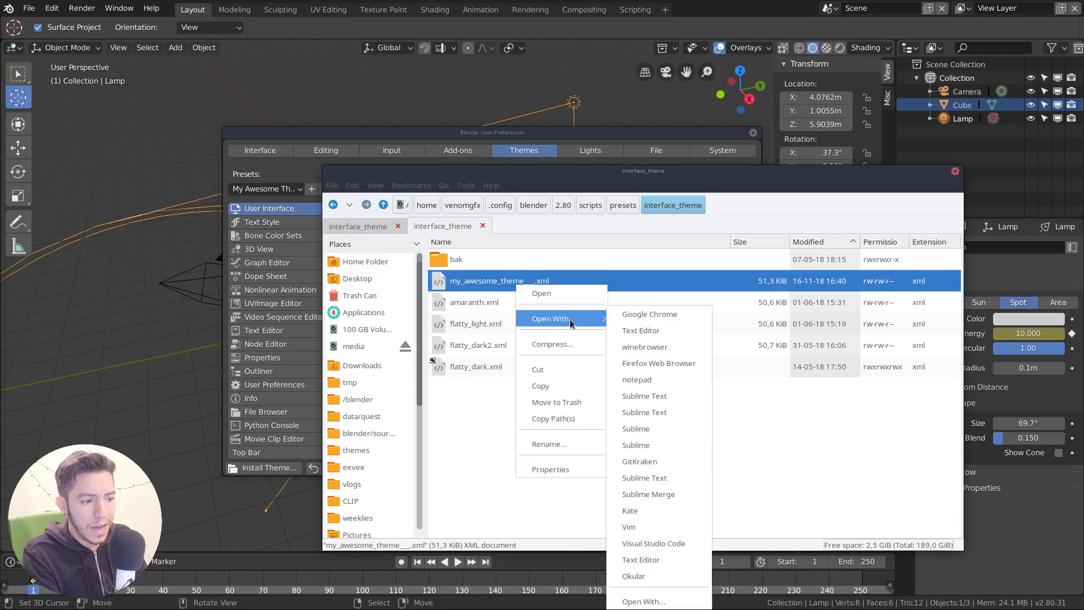
{"action": "left_click", "coordinate": [673, 332]}
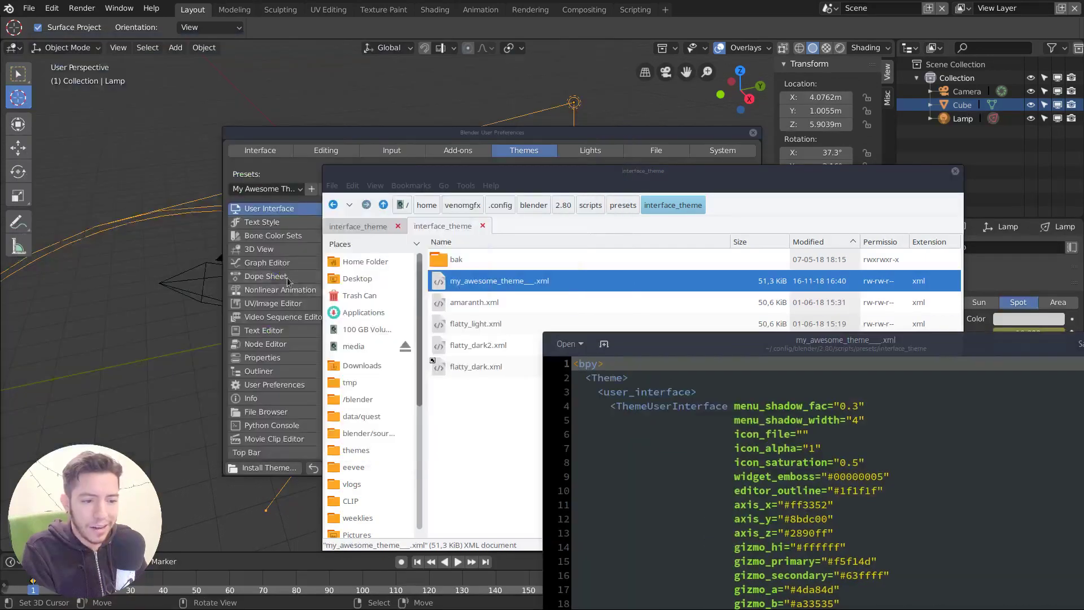
{"action": "left_click", "coordinate": [308, 175]}
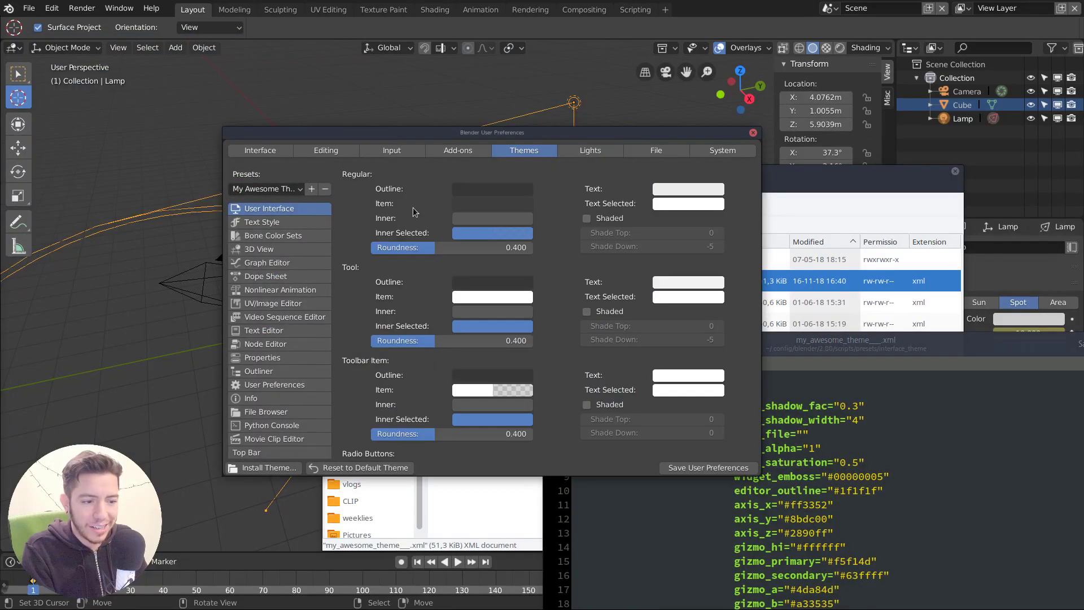
{"action": "scroll", "coordinate": [489, 359], "scroll_direction": "down", "scroll_amount": 12}
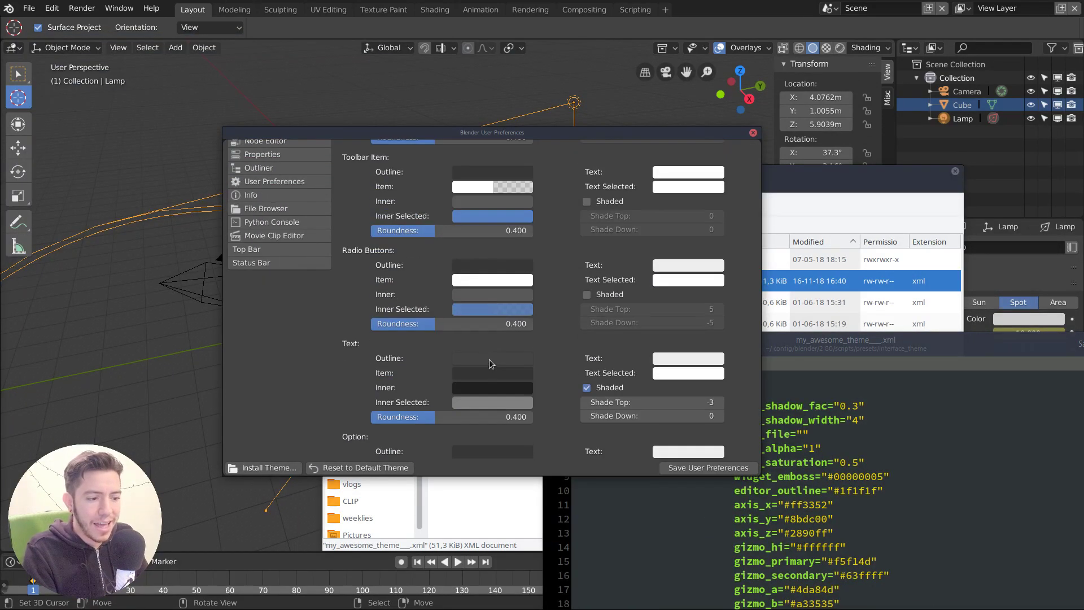
{"action": "scroll", "coordinate": [488, 341], "scroll_direction": "up", "scroll_amount": 12}
{"action": "left_click_drag", "start_coordinate": [488, 341], "coordinate": [288, 295], "text": "alt"}
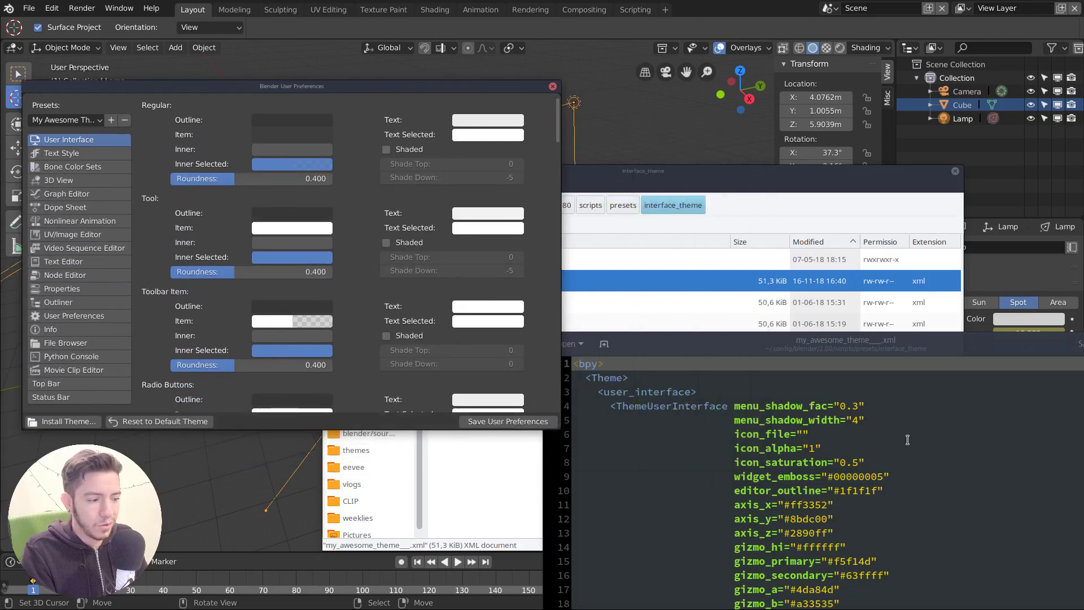
{"action": "left_click_drag", "start_coordinate": [892, 435], "coordinate": [657, 263], "text": "alt"}
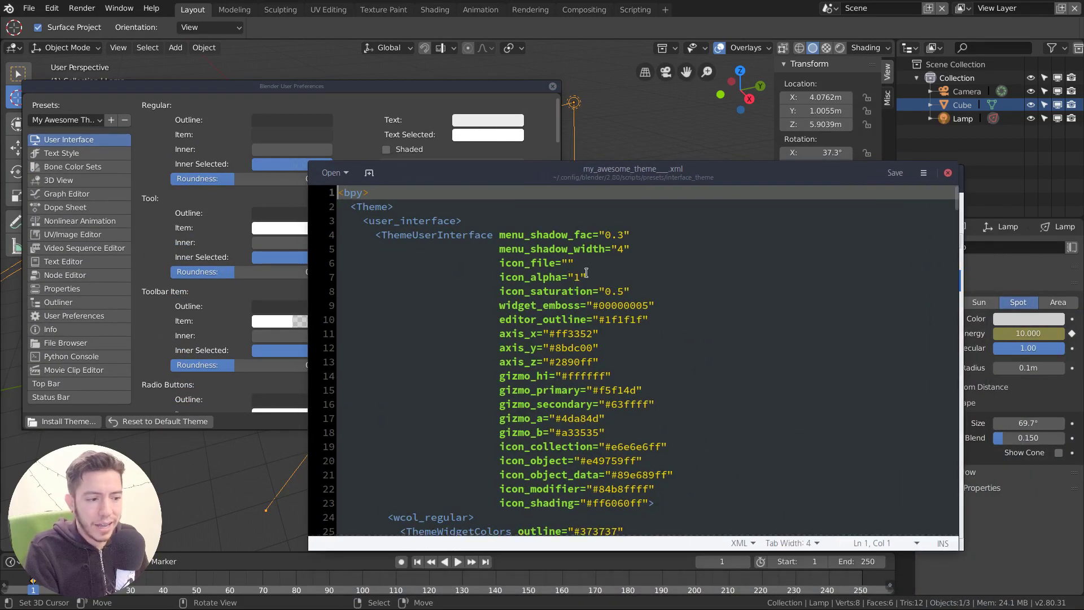
{"action": "left_click", "coordinate": [618, 300]}
{"action": "key", "text": "ctrl+h"}
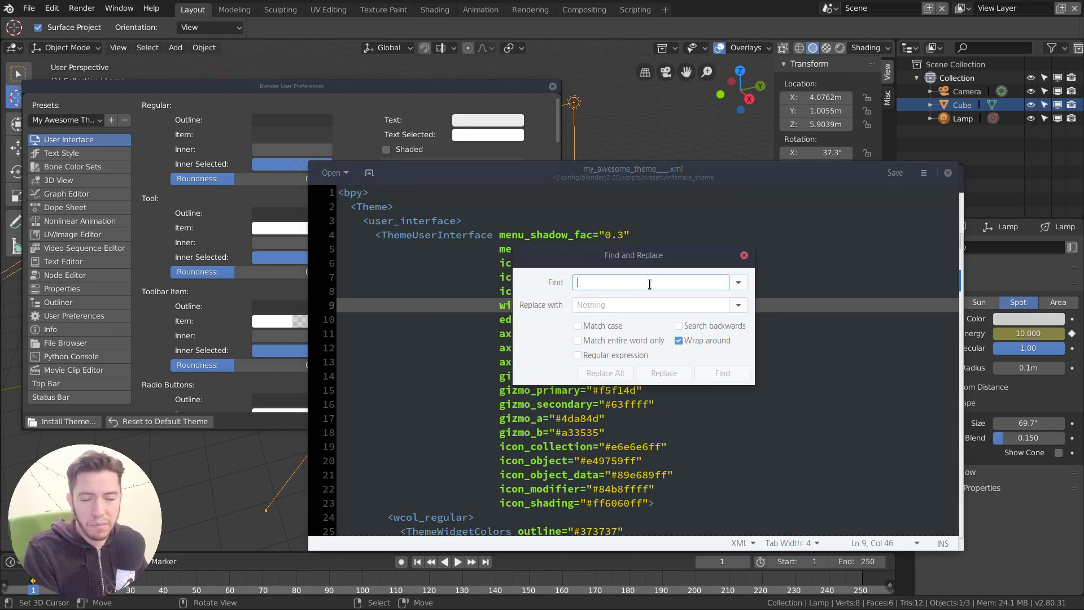
{"action": "left_click", "coordinate": [744, 256]}
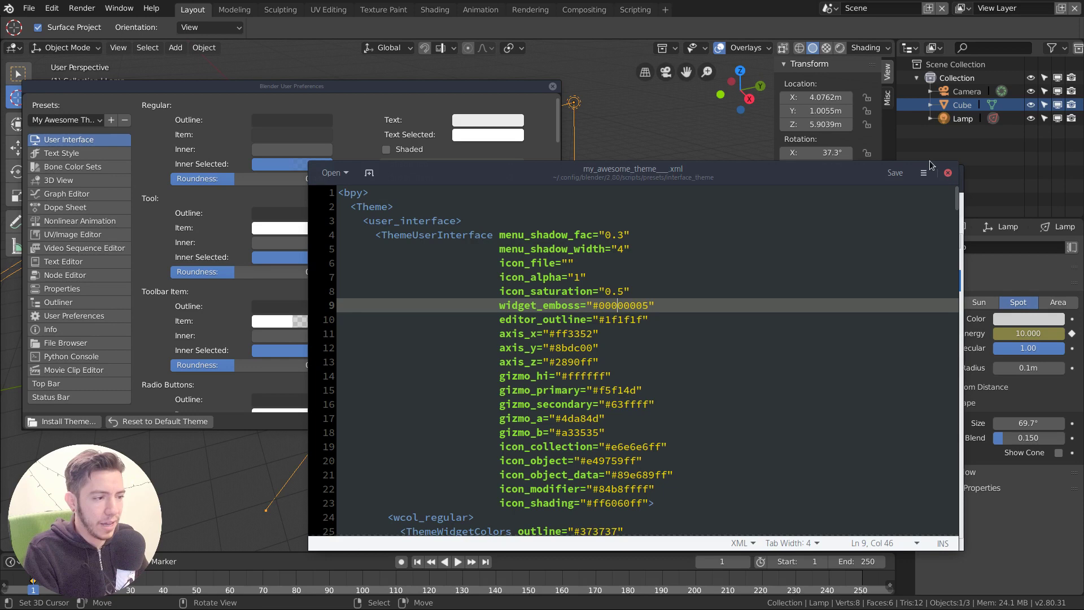
{"action": "left_click", "coordinate": [948, 173]}
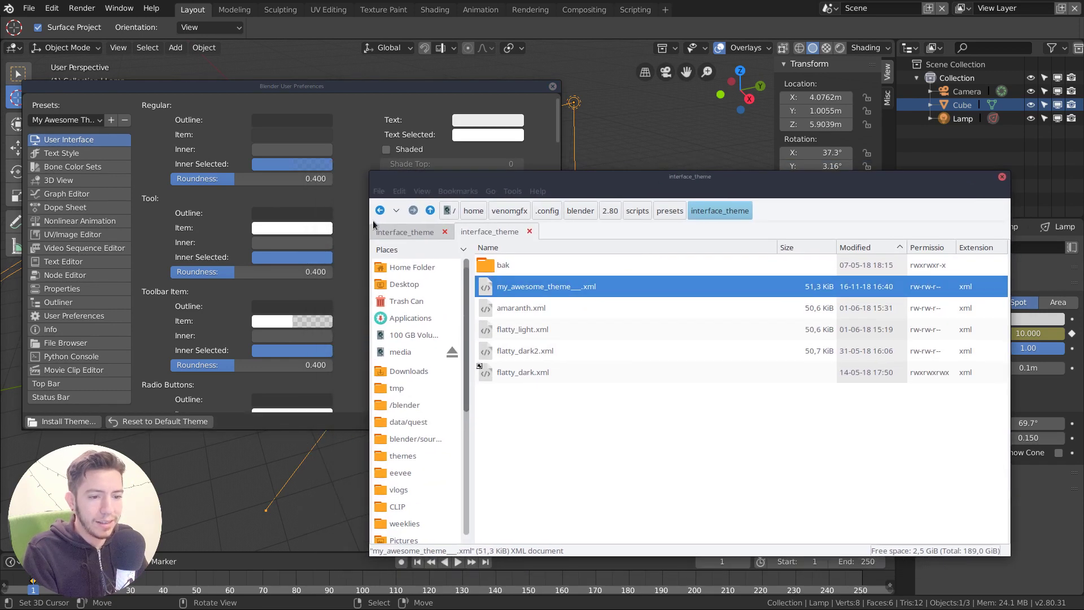
Apply the My Awesome Theme preset in Blender's theme preferences
{"action": "left_click", "coordinate": [271, 233]}
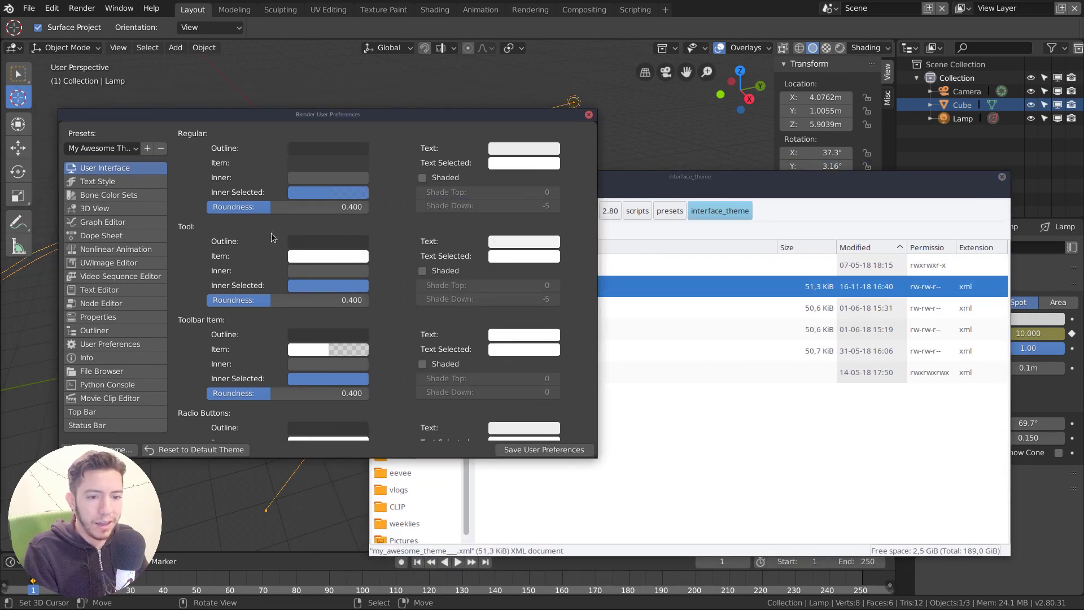
{"action": "left_click", "coordinate": [101, 148]}
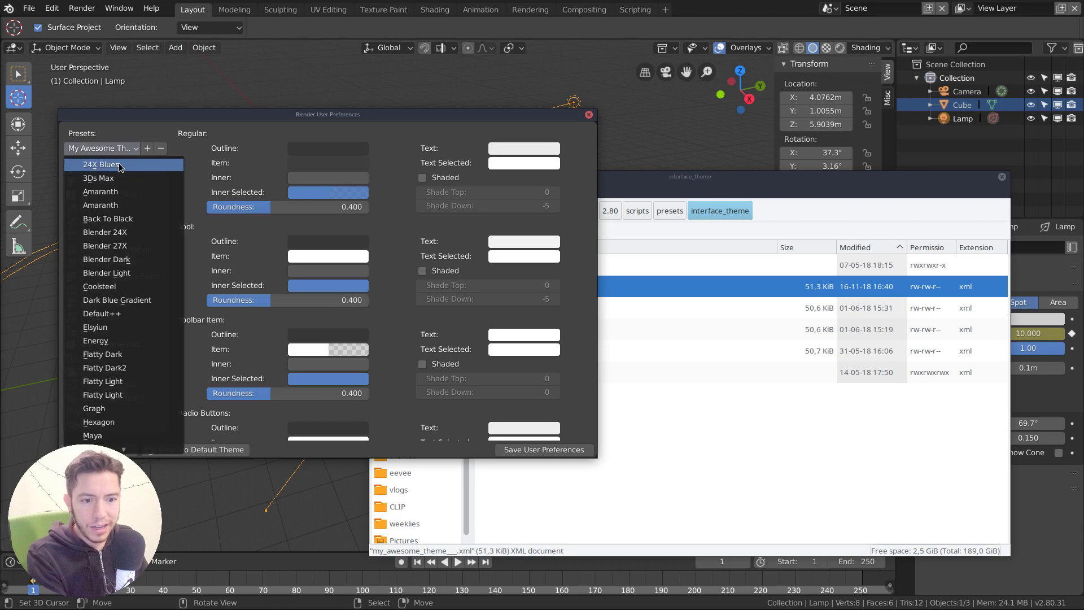
{"action": "scroll", "coordinate": [113, 305], "scroll_direction": "down", "scroll_amount": 8}
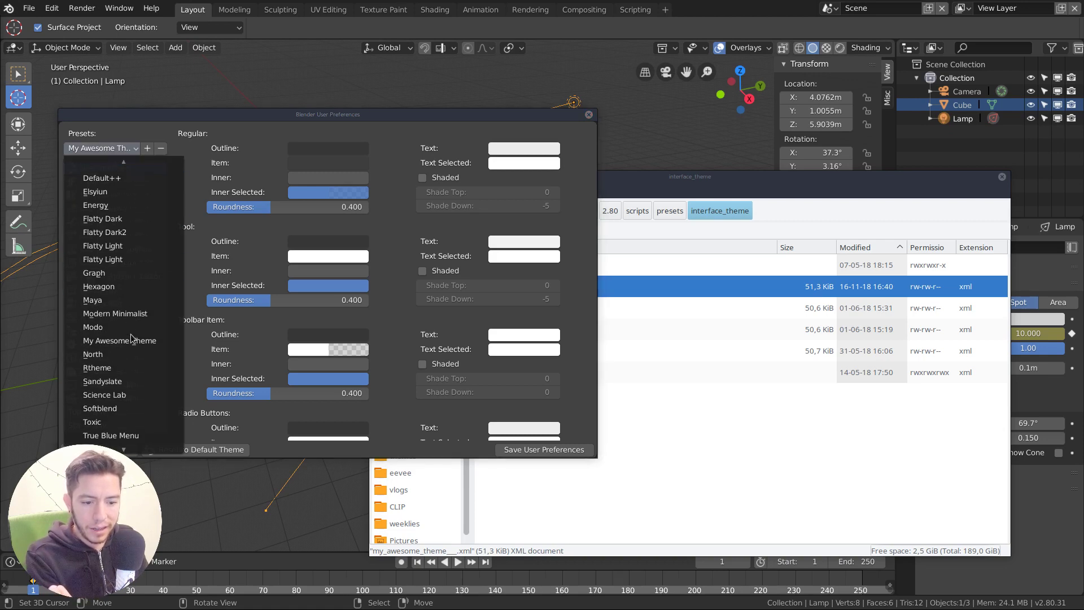
{"action": "left_click", "coordinate": [113, 344]}
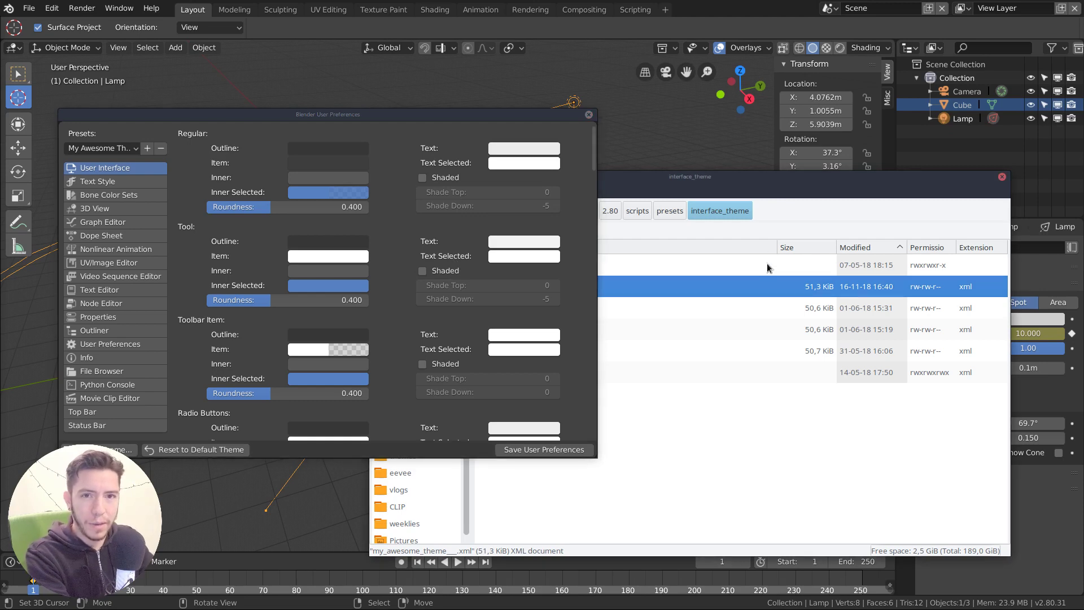
{"action": "left_click_drag", "start_coordinate": [430, 227], "coordinate": [462, 246], "text": "alt"}
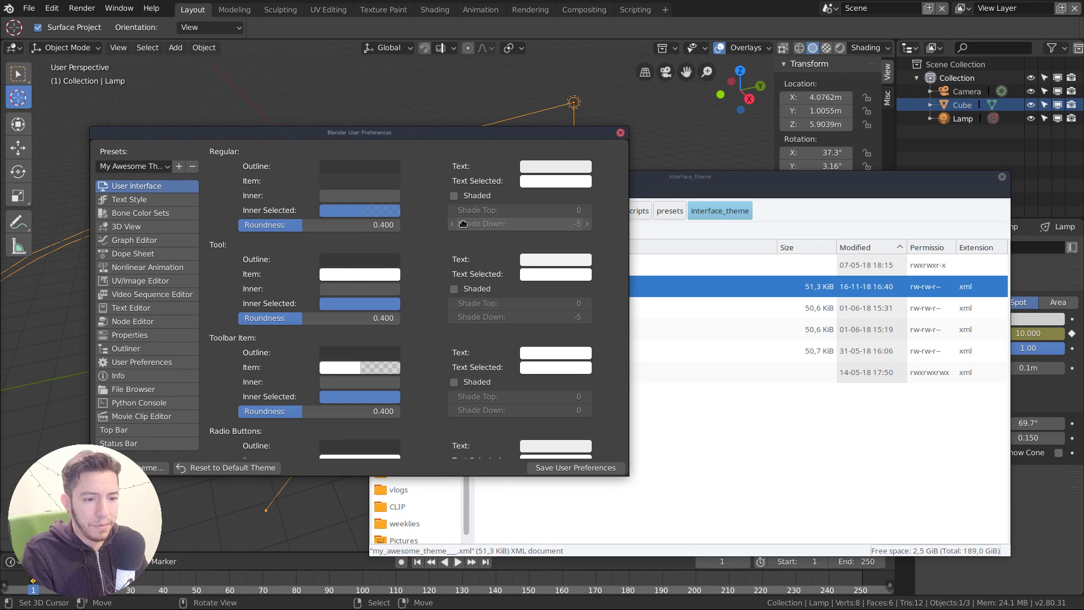
{"action": "scroll", "coordinate": [461, 246], "scroll_direction": "up", "scroll_amount": 3}
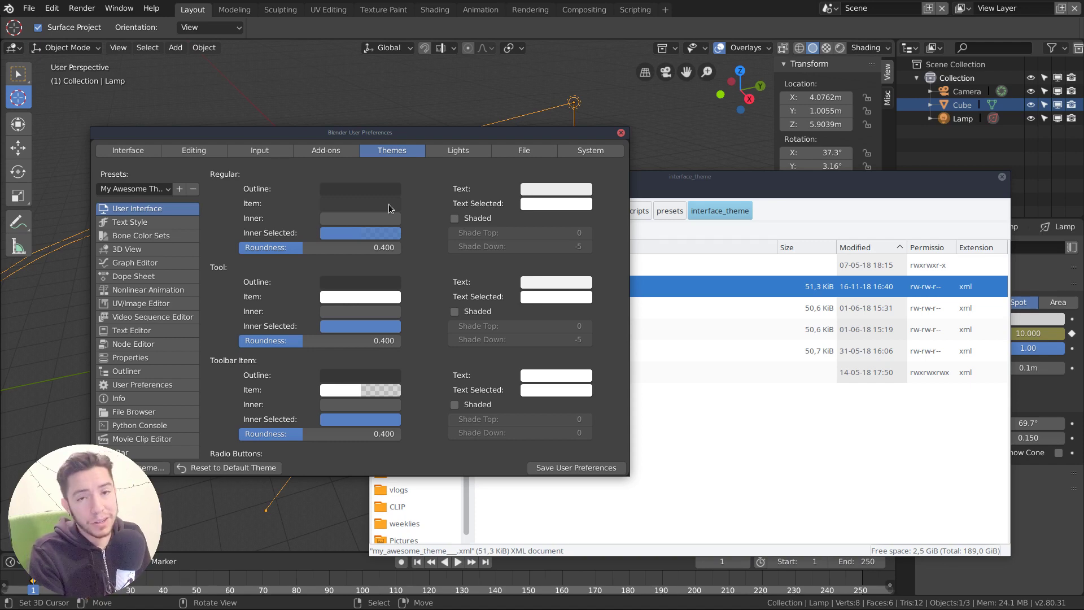
{"action": "scroll", "coordinate": [245, 292], "scroll_direction": "down", "scroll_amount": 5}
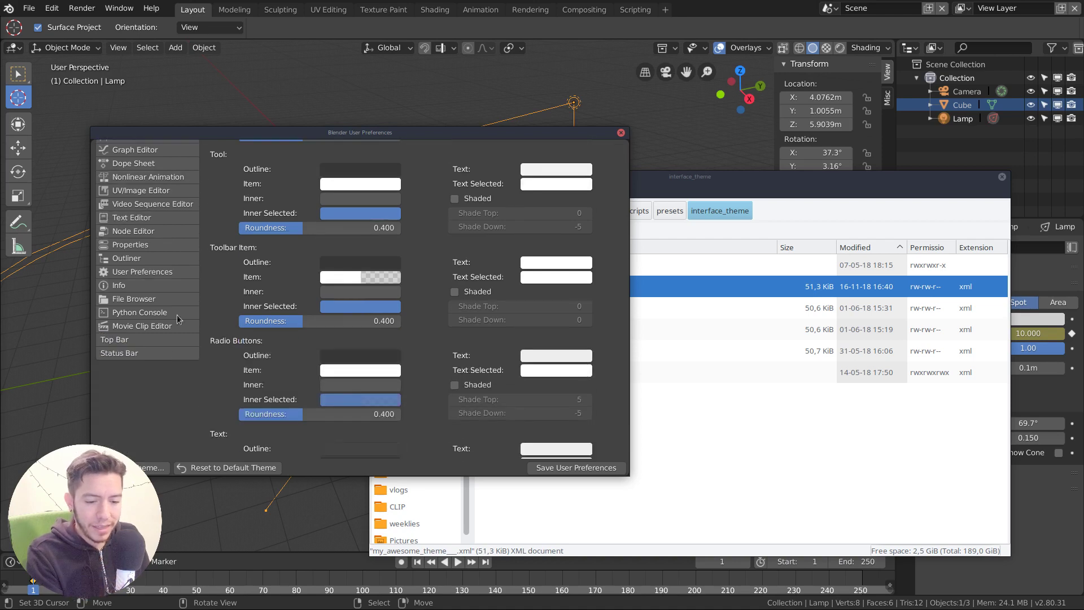
Tile the file manager to the right half and bring the Preferences window to the front
{"action": "left_click", "coordinate": [734, 394]}
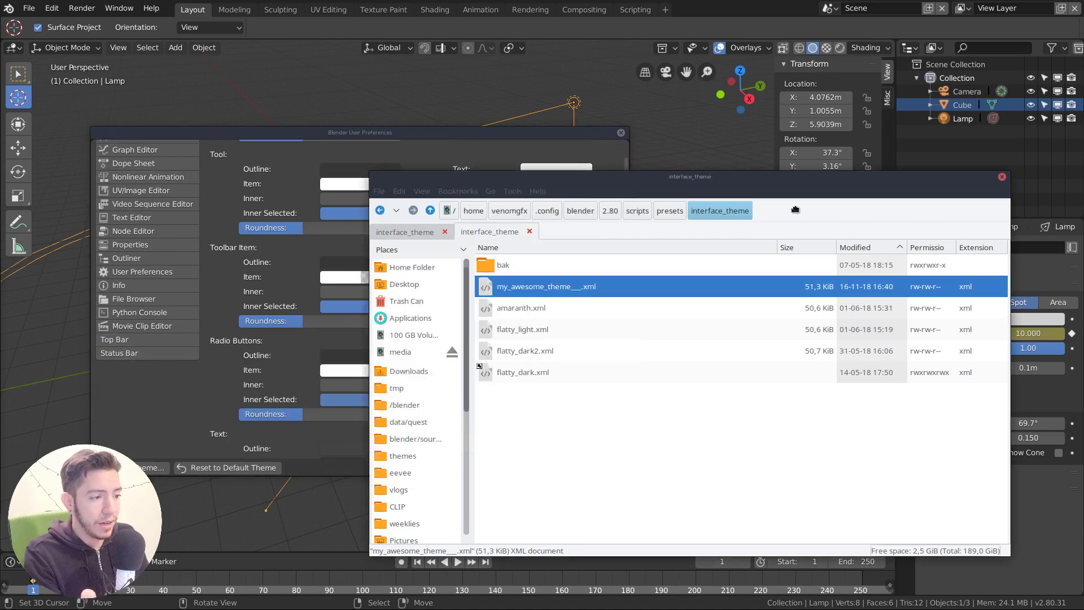
{"action": "key", "text": "super+Right"}
{"action": "left_click", "coordinate": [236, 346]}
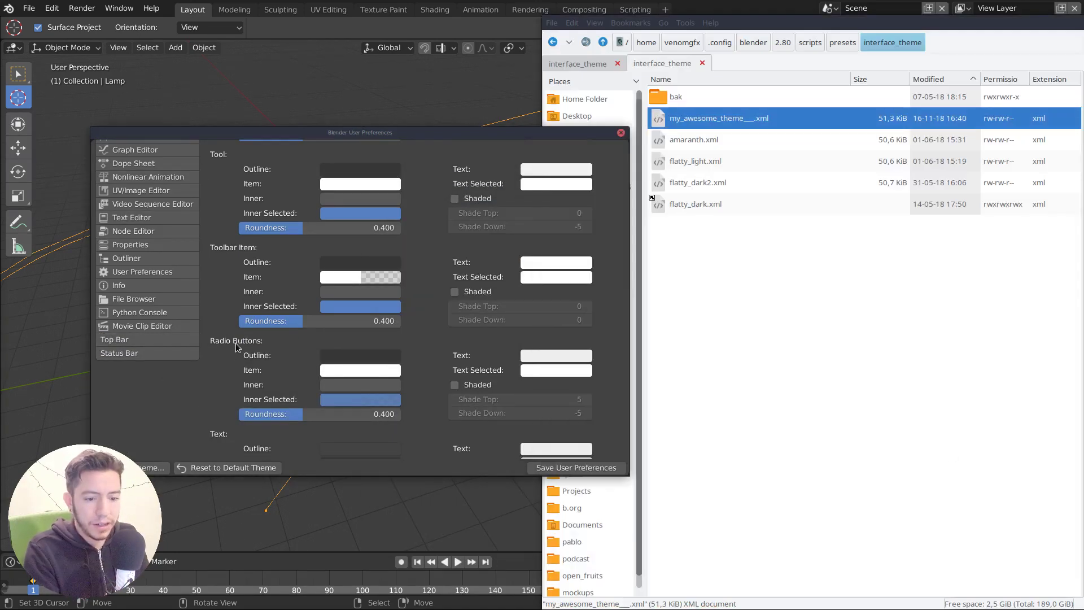
{"action": "left_click", "coordinate": [341, 81]}
{"action": "key", "text": "super"}
{"action": "left_click", "coordinate": [631, 400]}
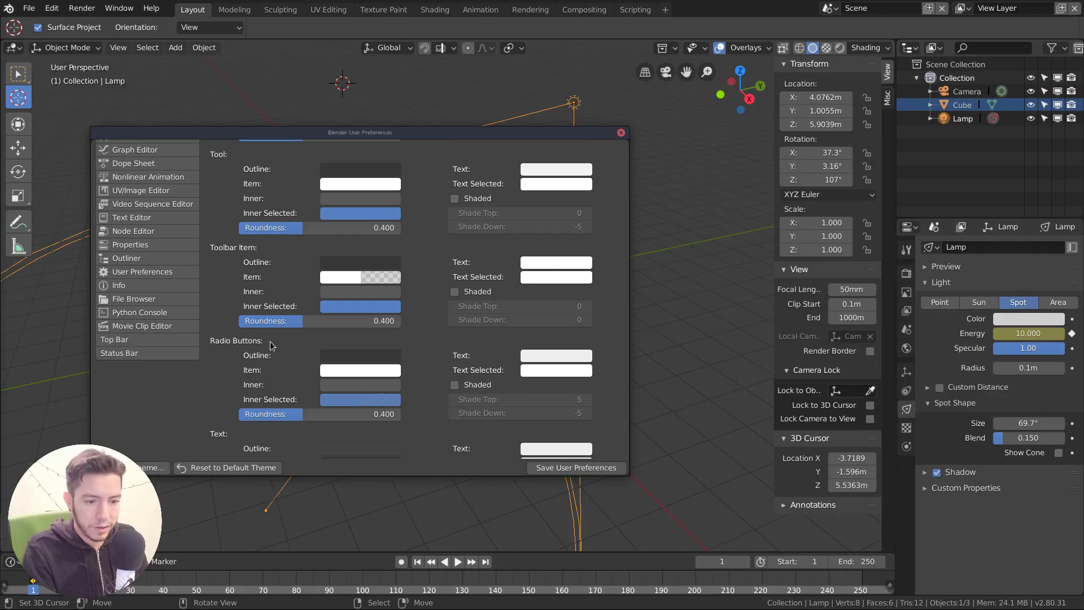
Give the Status Bar theme a dark red Header and white Header Text
{"action": "left_click", "coordinate": [243, 345]}
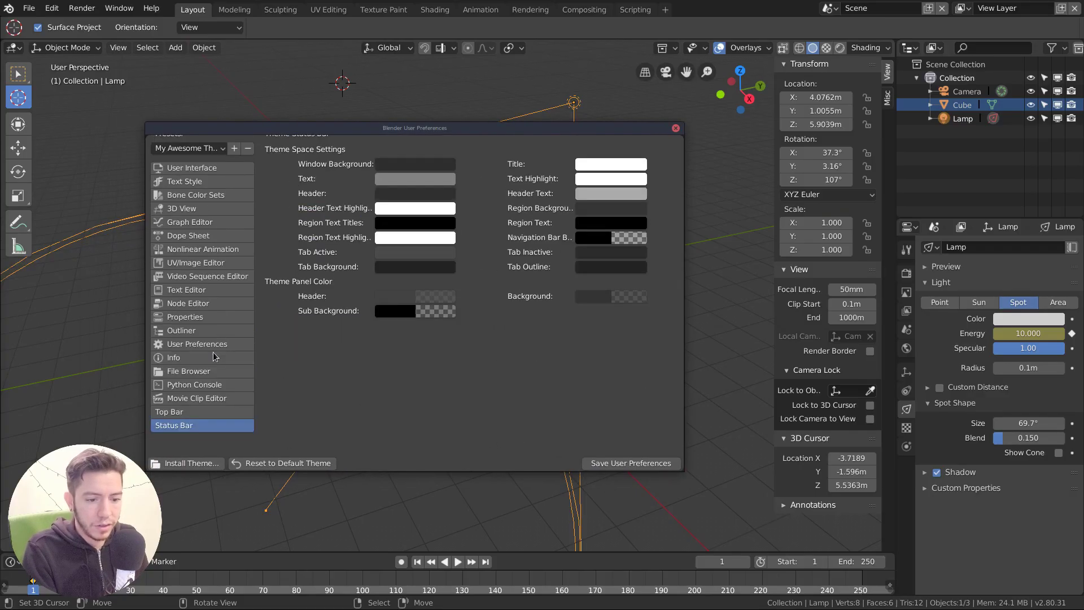
{"action": "left_click", "coordinate": [423, 194]}
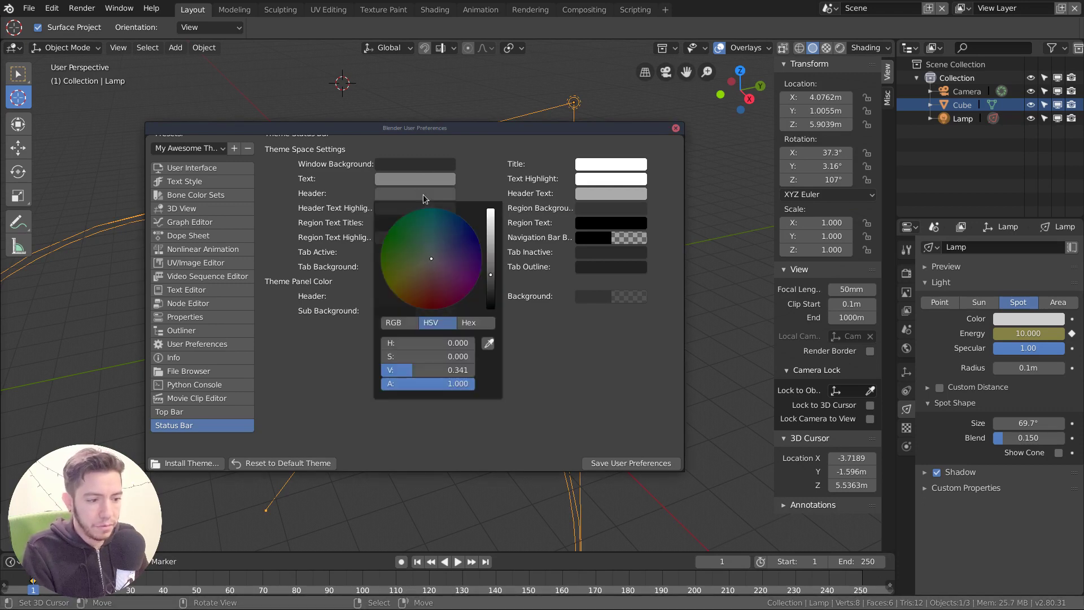
{"action": "left_click", "coordinate": [459, 273]}
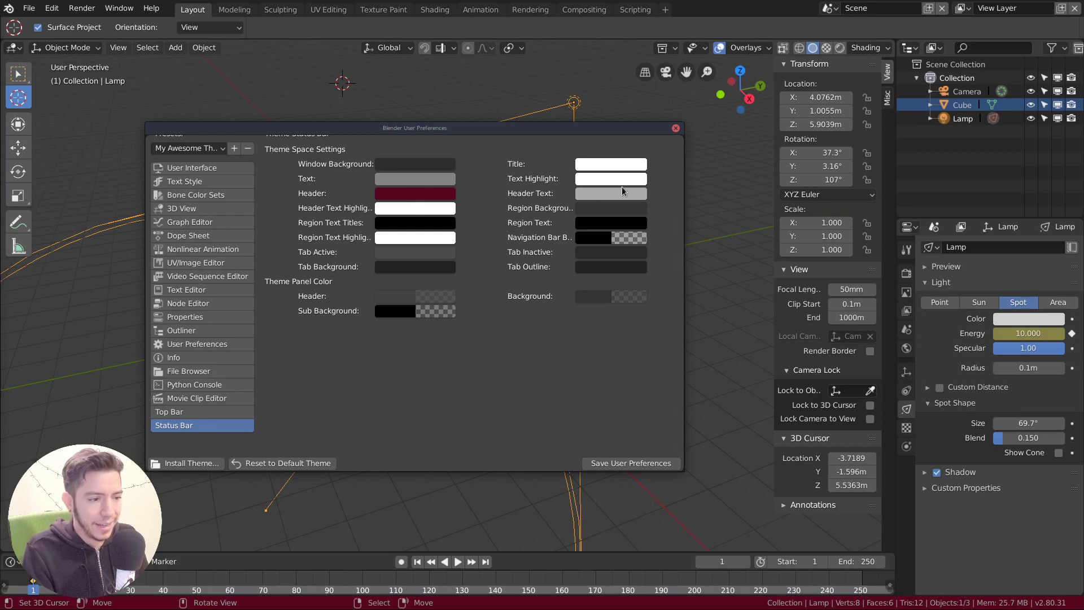
{"action": "key", "text": "ctrl+v"}
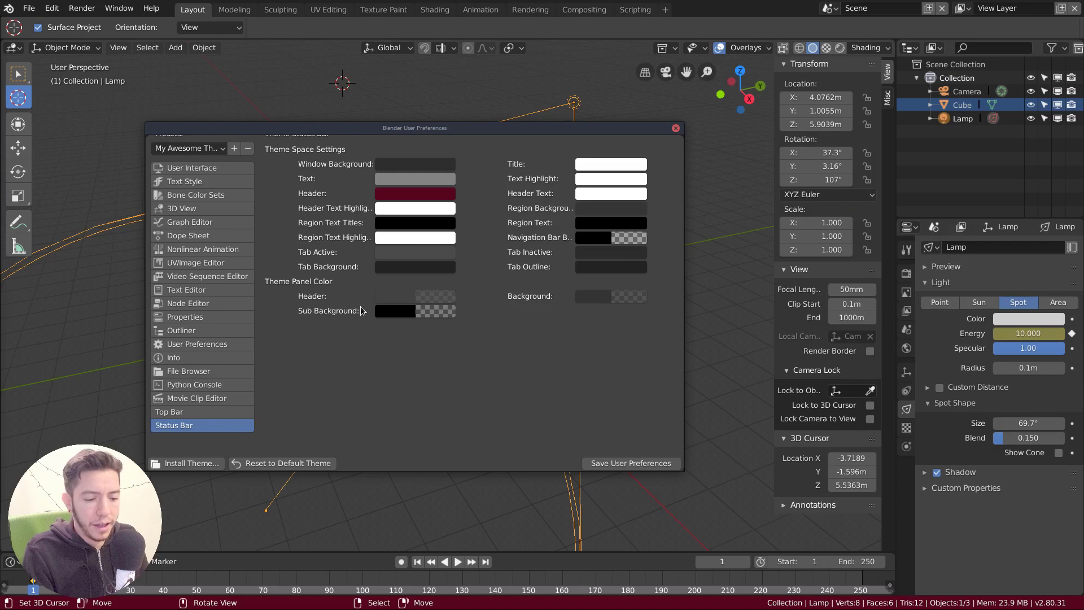
{"action": "scroll", "coordinate": [362, 310], "scroll_direction": "up", "scroll_amount": 3}
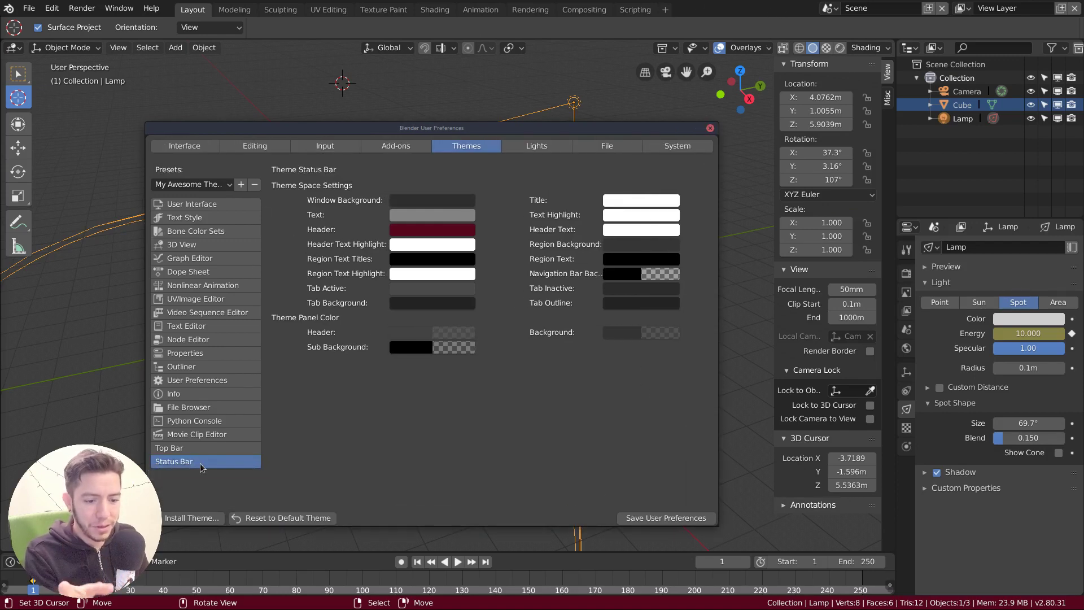
Set the Top Bar theme's Header colour to blue-violet
{"action": "left_click", "coordinate": [200, 448]}
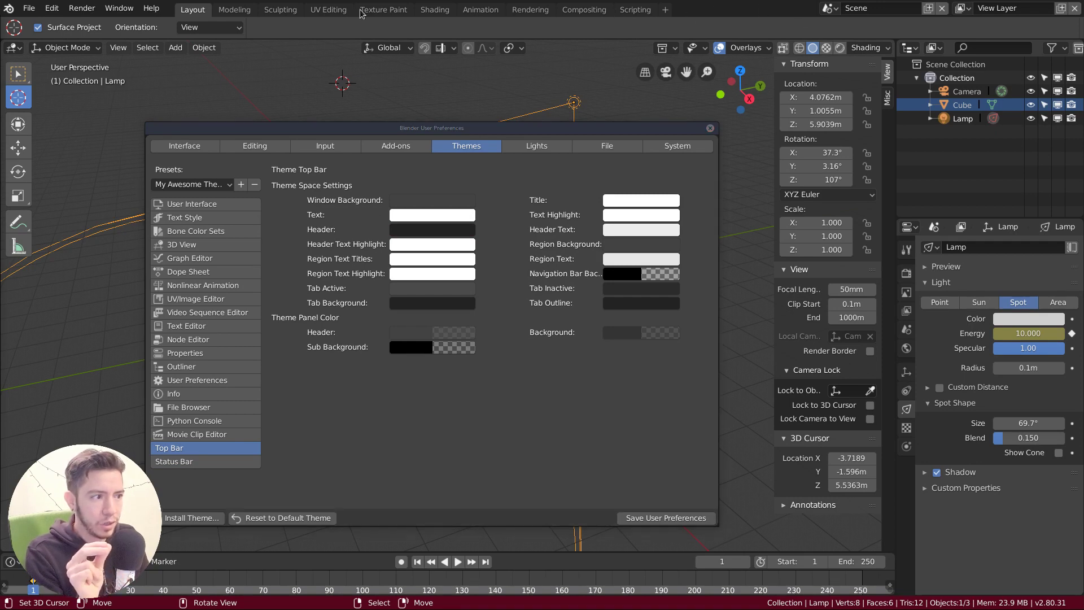
{"action": "left_click", "coordinate": [439, 230]}
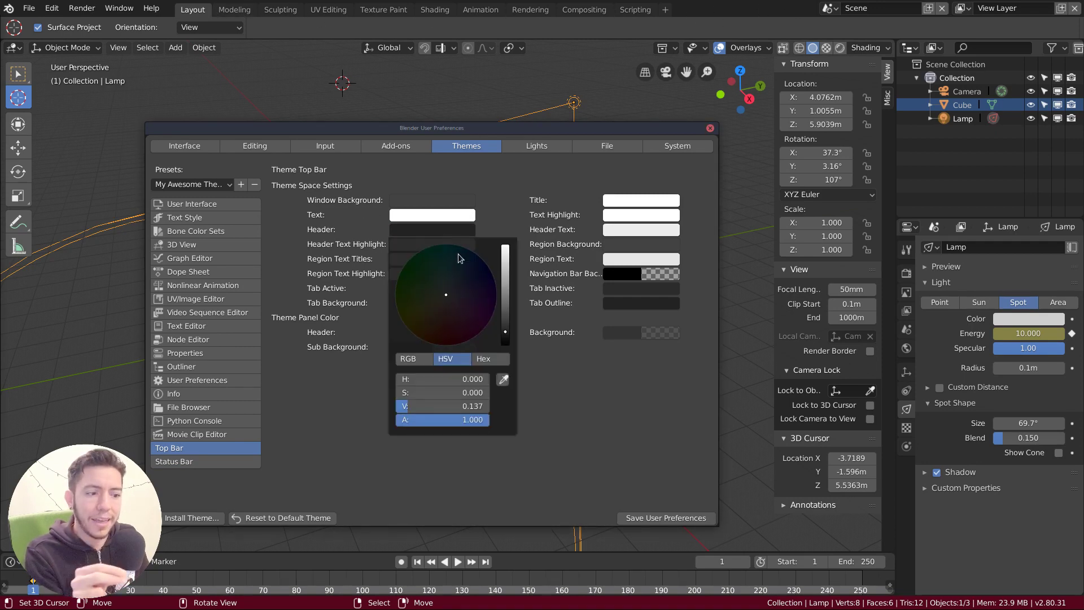
{"action": "left_click_drag", "start_coordinate": [505, 332], "coordinate": [477, 284]}
{"action": "left_click", "coordinate": [462, 279]}
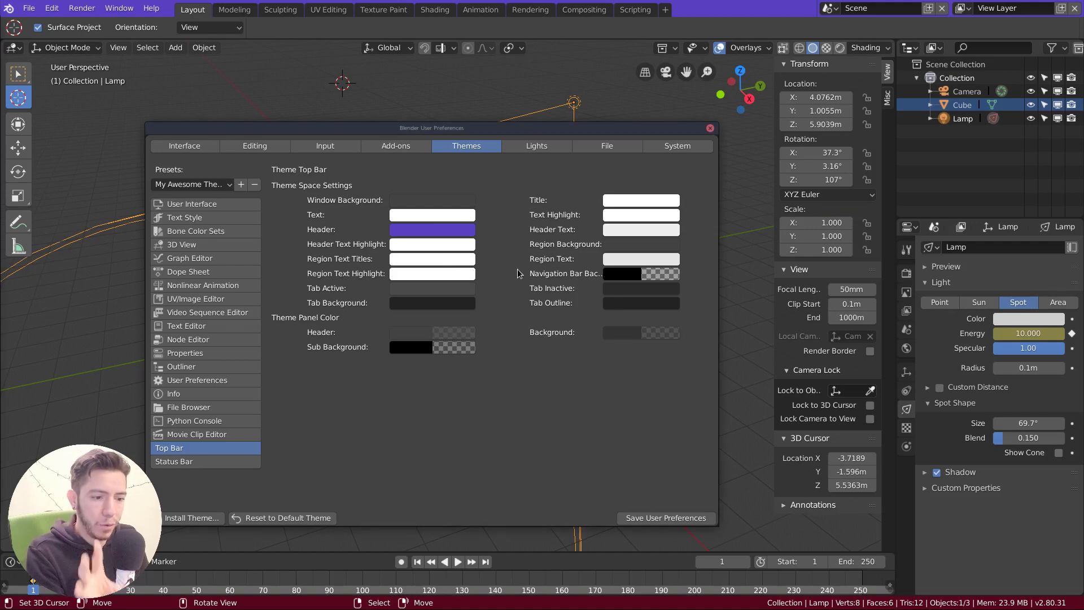
Make the Top Bar's Tab Active light blue and its Tab Background deep blue
{"action": "left_click", "coordinate": [458, 289]}
{"action": "left_click_drag", "start_coordinate": [466, 354], "coordinate": [465, 325]}
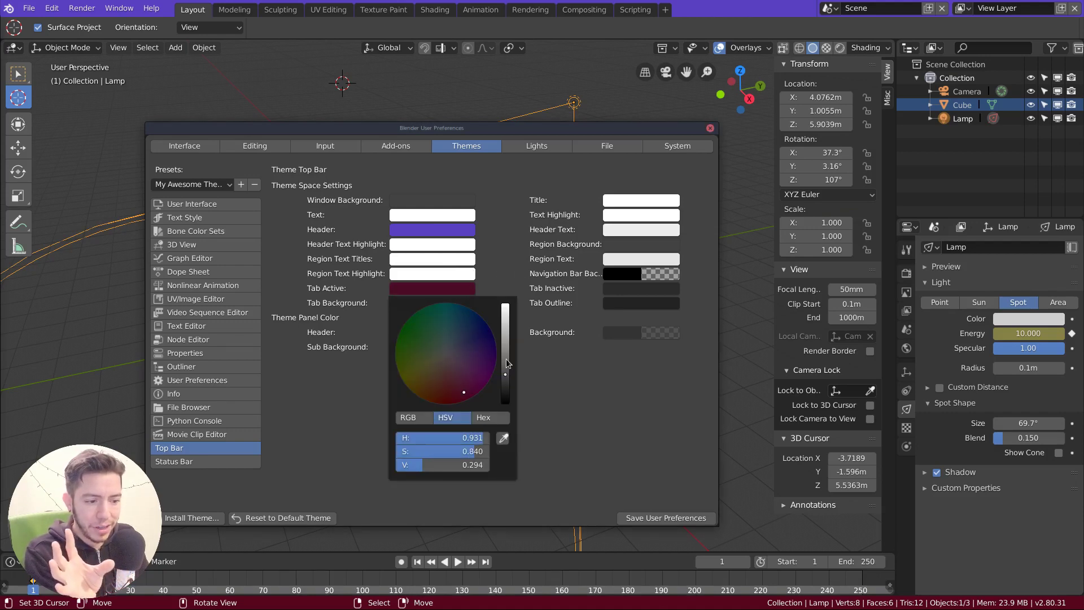
{"action": "left_click_drag", "start_coordinate": [505, 374], "coordinate": [506, 305]}
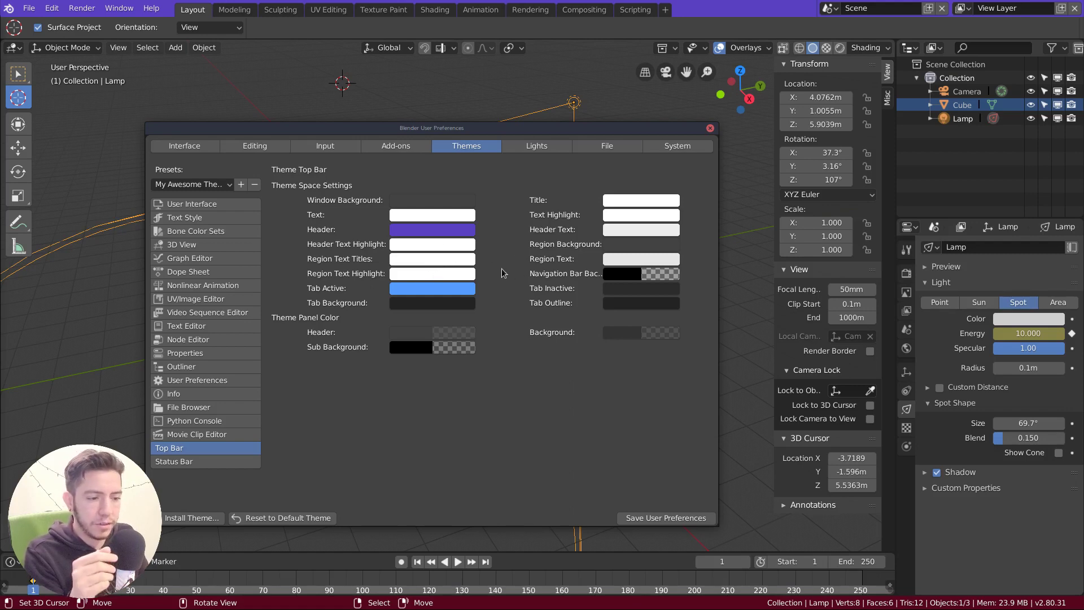
{"action": "left_click", "coordinate": [461, 293]}
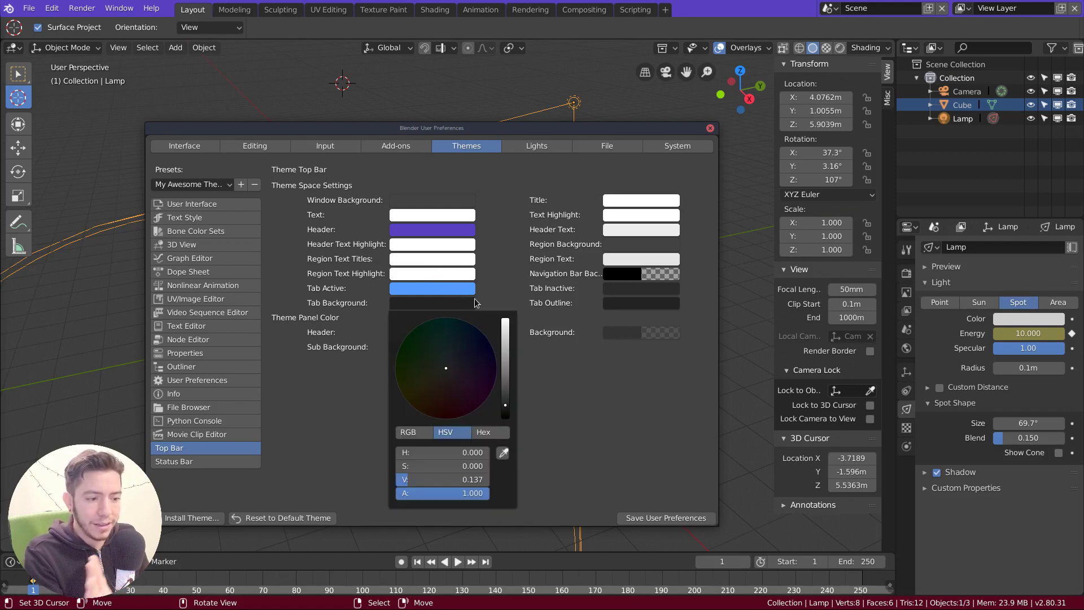
{"action": "left_click", "coordinate": [460, 308]}
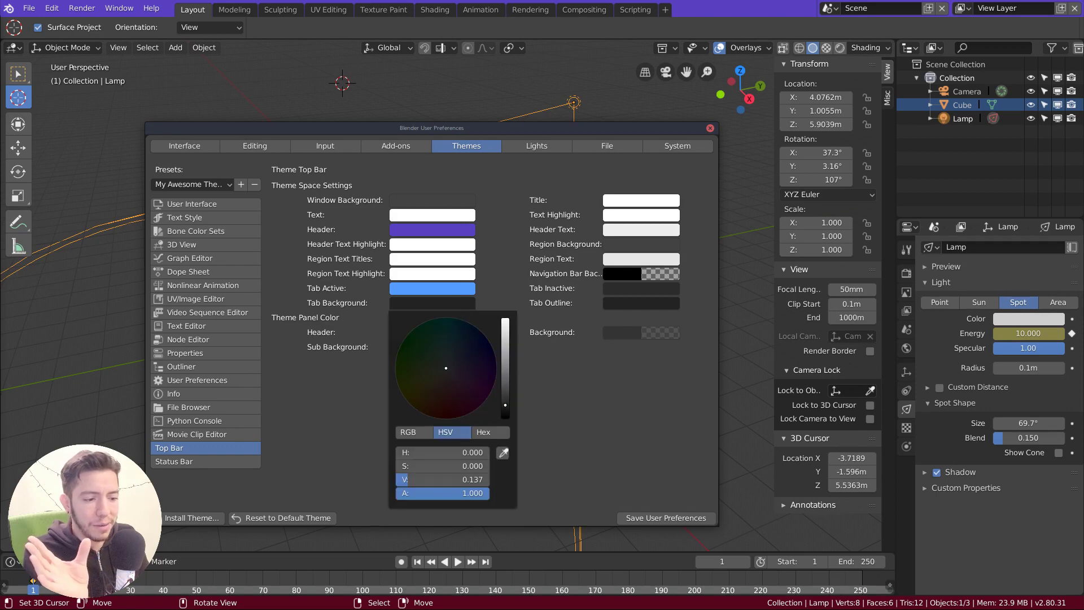
{"action": "left_click", "coordinate": [506, 341]}
{"action": "left_click", "coordinate": [453, 351]}
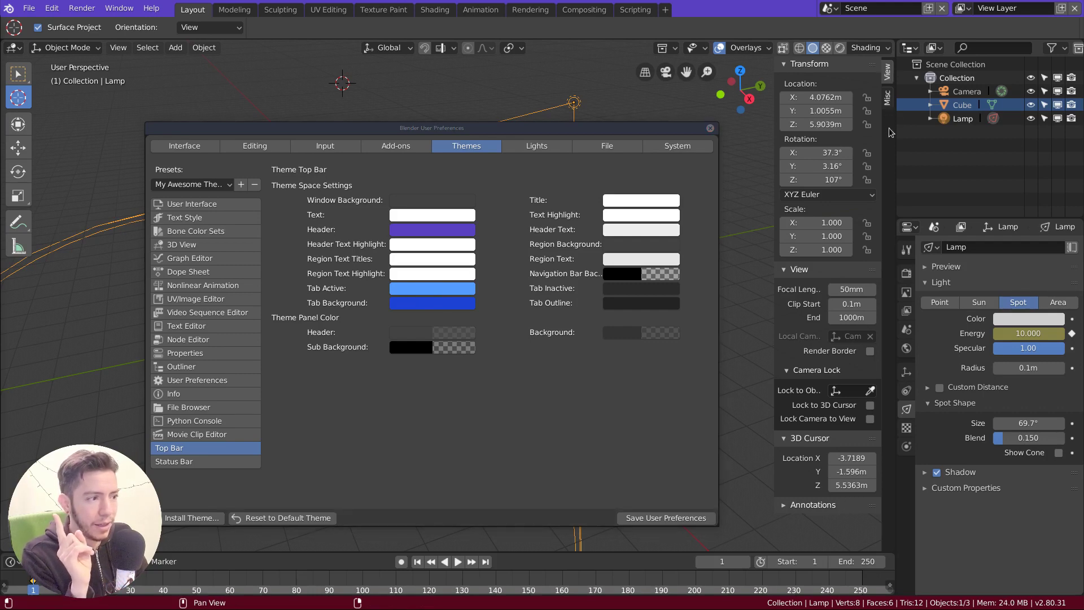
Set the 3D View theme's Tab Inactive colour to blue
{"action": "left_click", "coordinate": [197, 244]}
{"action": "scroll", "coordinate": [351, 346], "scroll_direction": "down", "scroll_amount": 15}
{"action": "scroll", "coordinate": [351, 345], "scroll_direction": "down", "scroll_amount": 8}
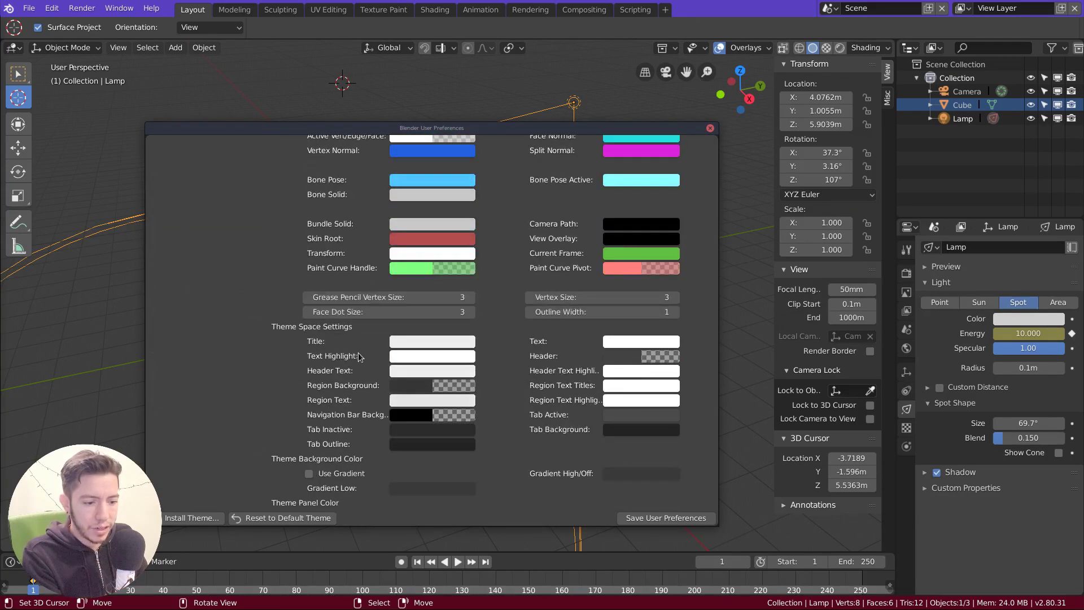
{"action": "left_click", "coordinate": [411, 384]}
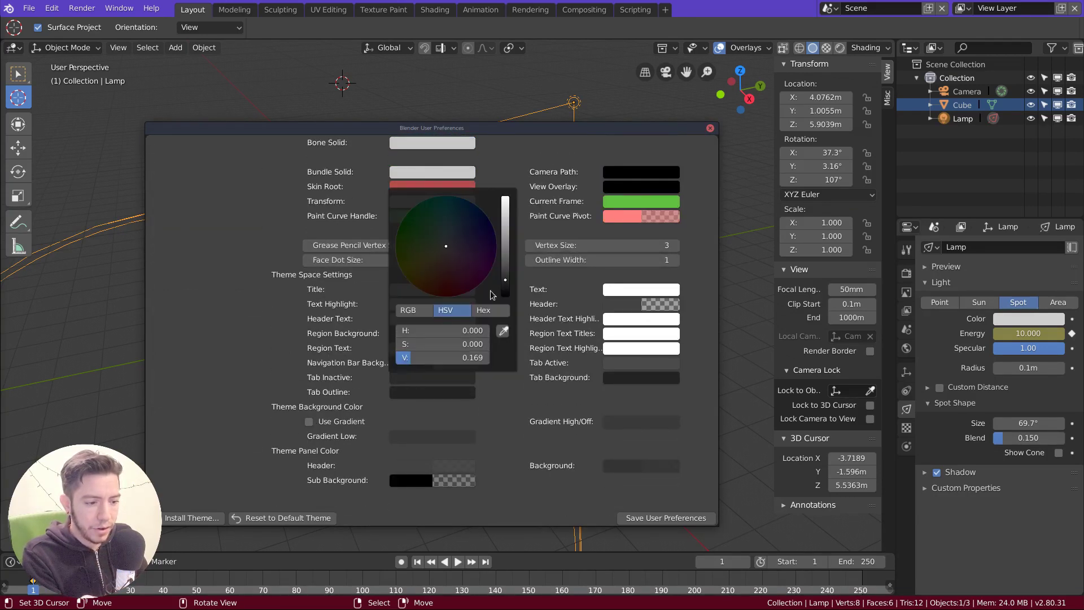
{"action": "left_click_drag", "start_coordinate": [506, 283], "coordinate": [505, 198]}
{"action": "left_click", "coordinate": [479, 222]}
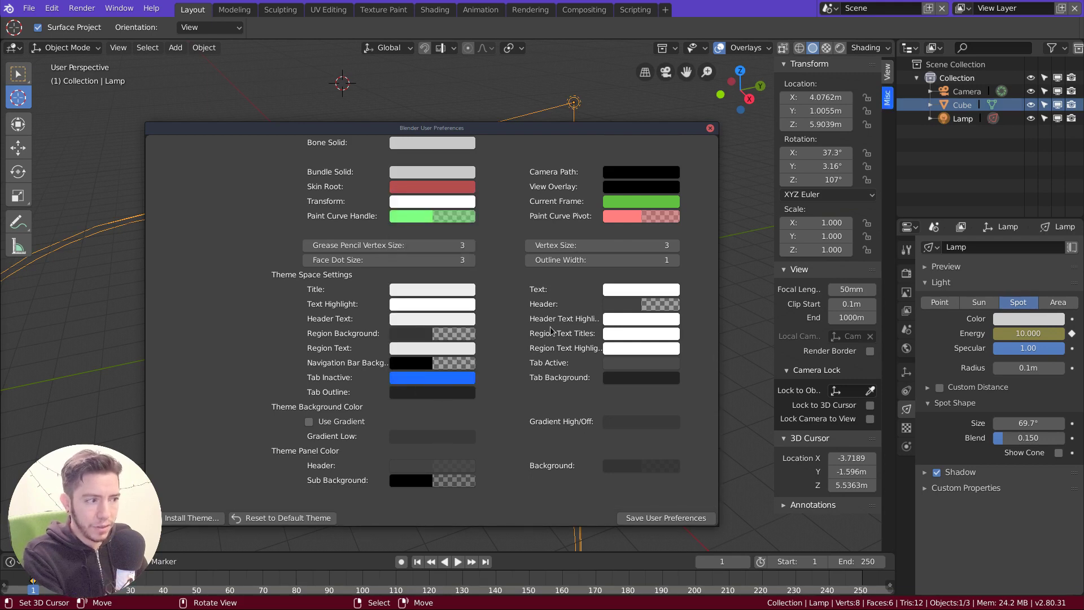
{"action": "scroll", "coordinate": [339, 324], "scroll_direction": "up", "scroll_amount": 10}
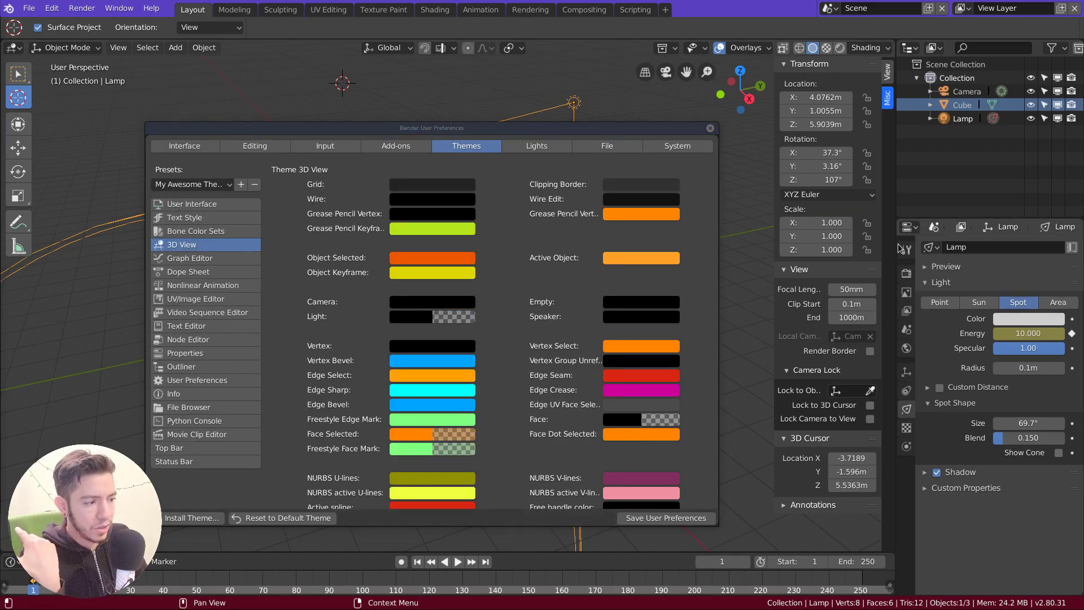
Hide the viewport sidebar with N and bring the User Interface Tab widget colours into view
{"action": "key", "text": "n"}
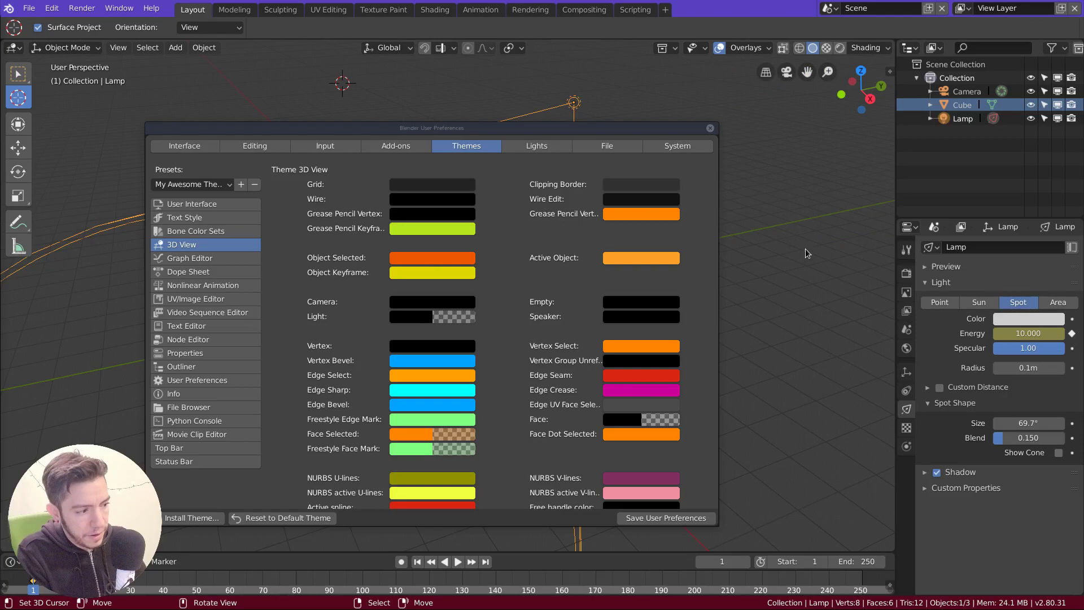
{"action": "left_click", "coordinate": [210, 207]}
{"action": "scroll", "coordinate": [285, 300], "scroll_direction": "down", "scroll_amount": 20}
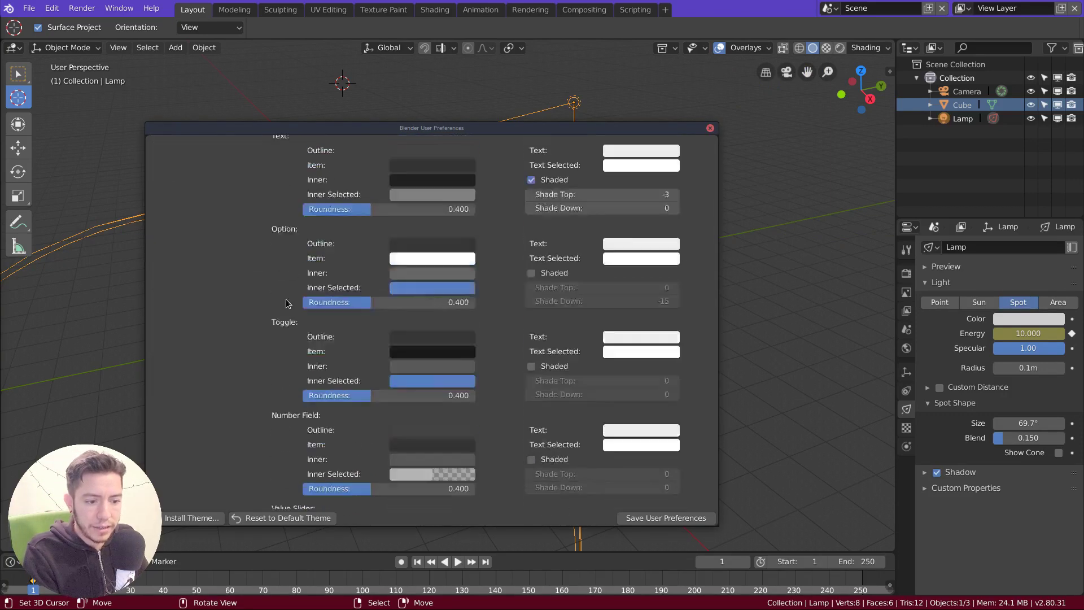
{"action": "scroll", "coordinate": [286, 304], "scroll_direction": "down", "scroll_amount": 10}
{"action": "scroll", "coordinate": [280, 368], "scroll_direction": "up", "scroll_amount": 13}
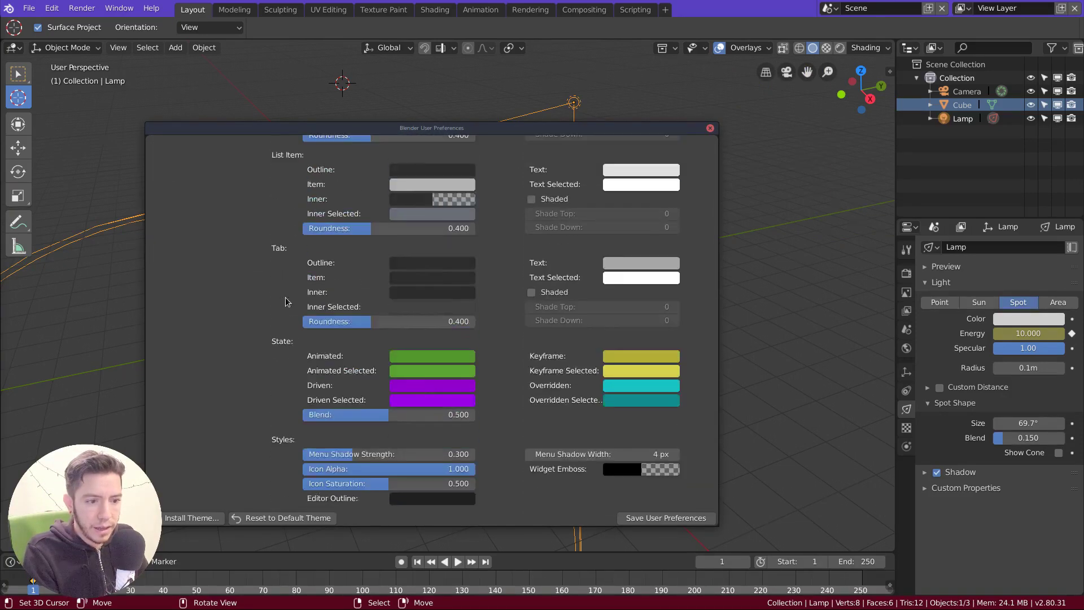
Set the Tab widget's Inner Selected to white and Text Selected to near black
{"action": "left_click_drag", "start_coordinate": [415, 404], "coordinate": [393, 373], "text": "alt"}
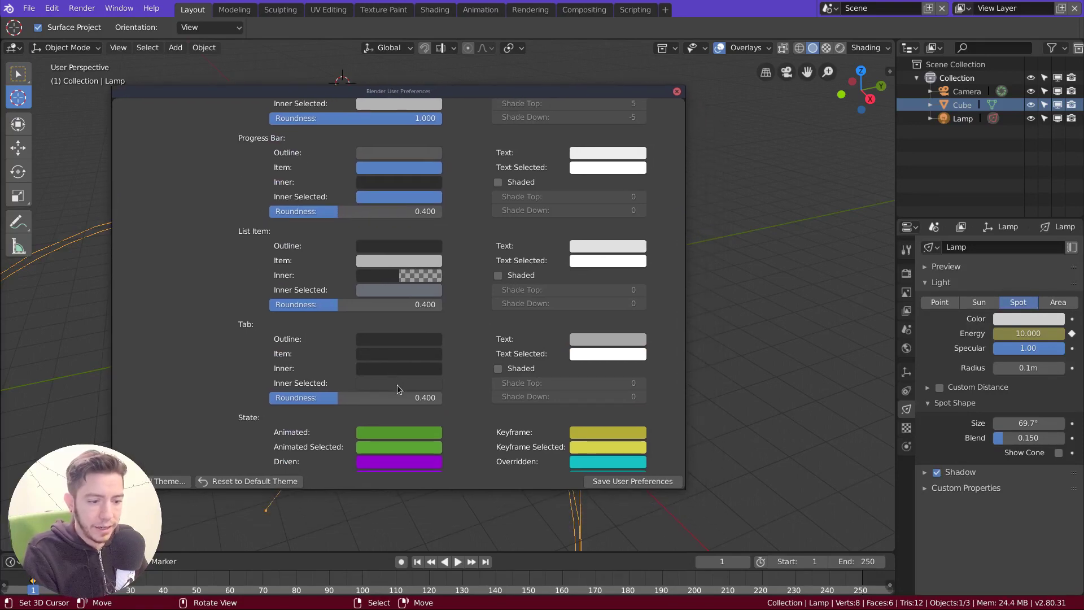
{"action": "left_click", "coordinate": [397, 384]}
{"action": "left_click_drag", "start_coordinate": [471, 263], "coordinate": [472, 190]}
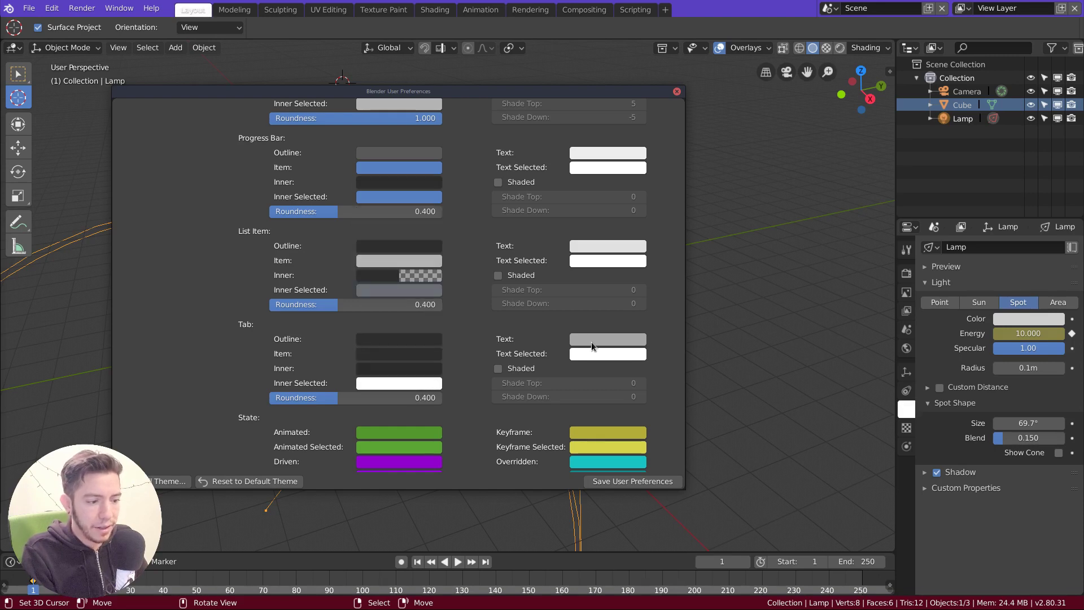
{"action": "left_click", "coordinate": [616, 354]}
{"action": "left_click_drag", "start_coordinate": [634, 203], "coordinate": [635, 273]}
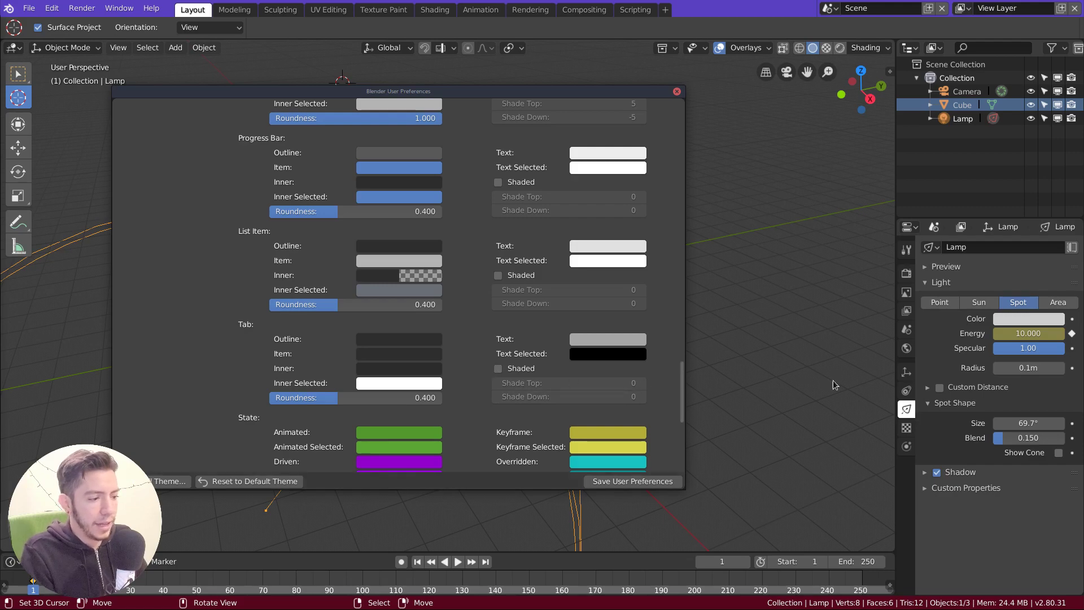
Preview the new tab colours by switching the Properties editor through Constraints and Output to World
{"action": "left_click", "coordinate": [907, 390]}
{"action": "left_click", "coordinate": [906, 292]}
{"action": "left_click", "coordinate": [907, 390]}
{"action": "left_click", "coordinate": [907, 348]}
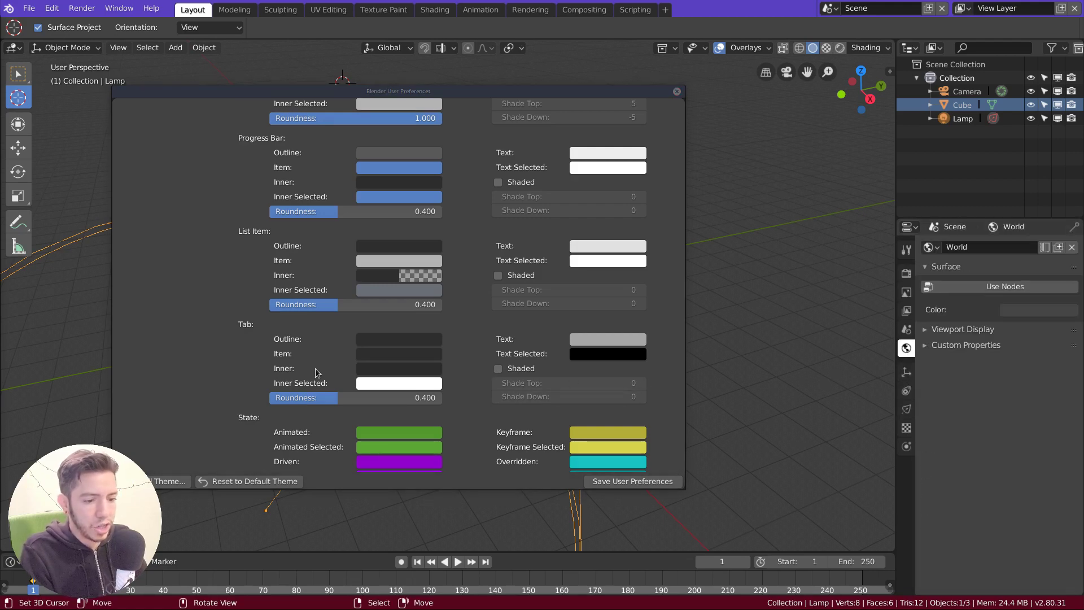
{"action": "left_click_drag", "start_coordinate": [680, 388], "coordinate": [662, 118]}
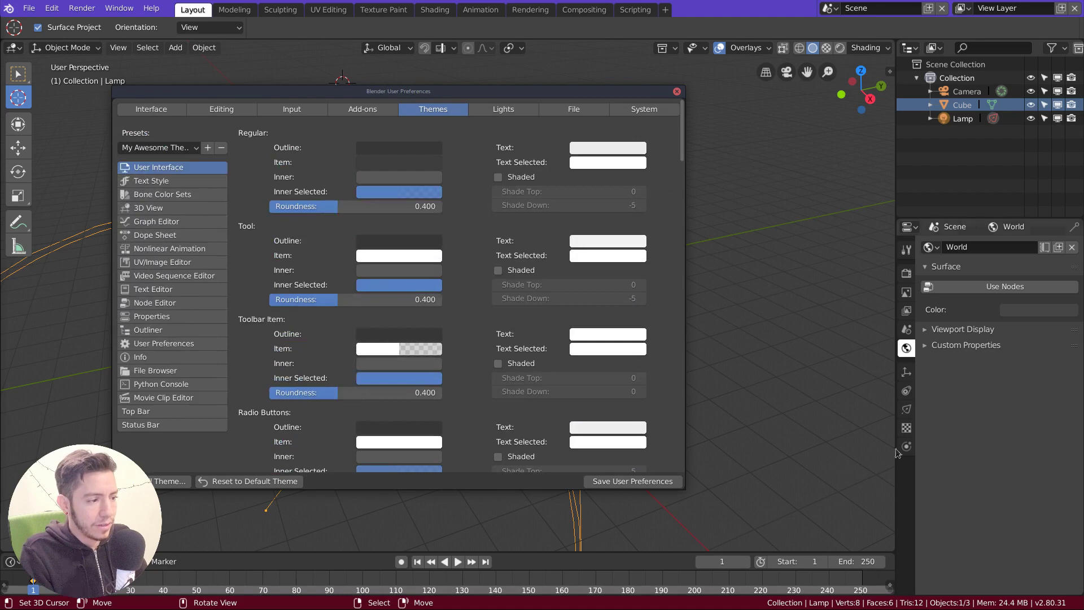
Give the Properties theme a blue Navigation Bar Background, then reselect User Interface
{"action": "left_click", "coordinate": [157, 317]}
{"action": "left_click", "coordinate": [595, 241]}
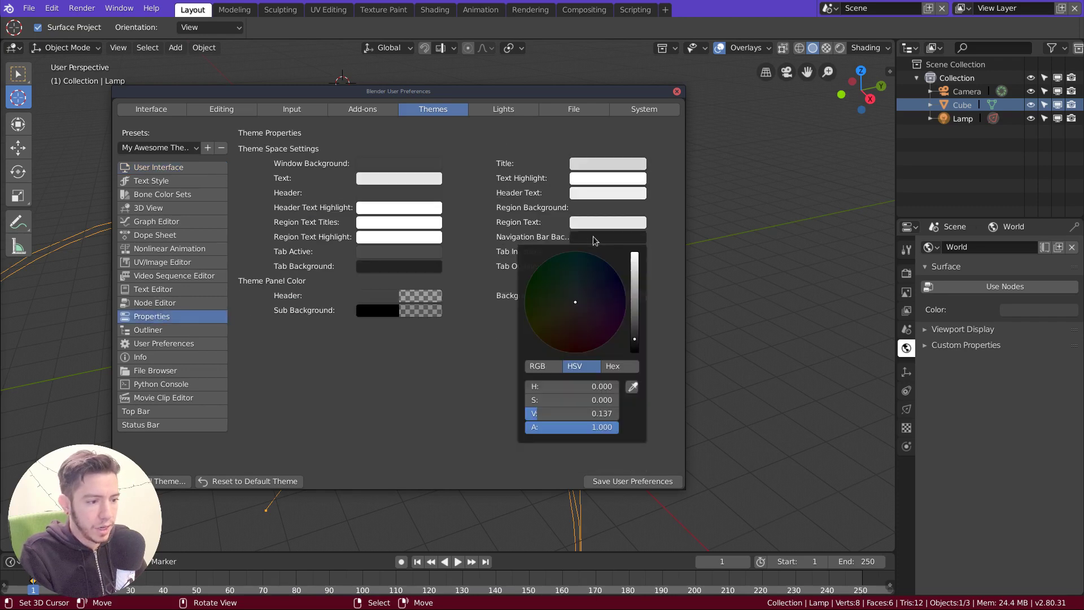
{"action": "right_click_drag", "start_coordinate": [604, 243], "coordinate": [674, 242], "text": "alt"}
{"action": "left_click", "coordinate": [673, 238]}
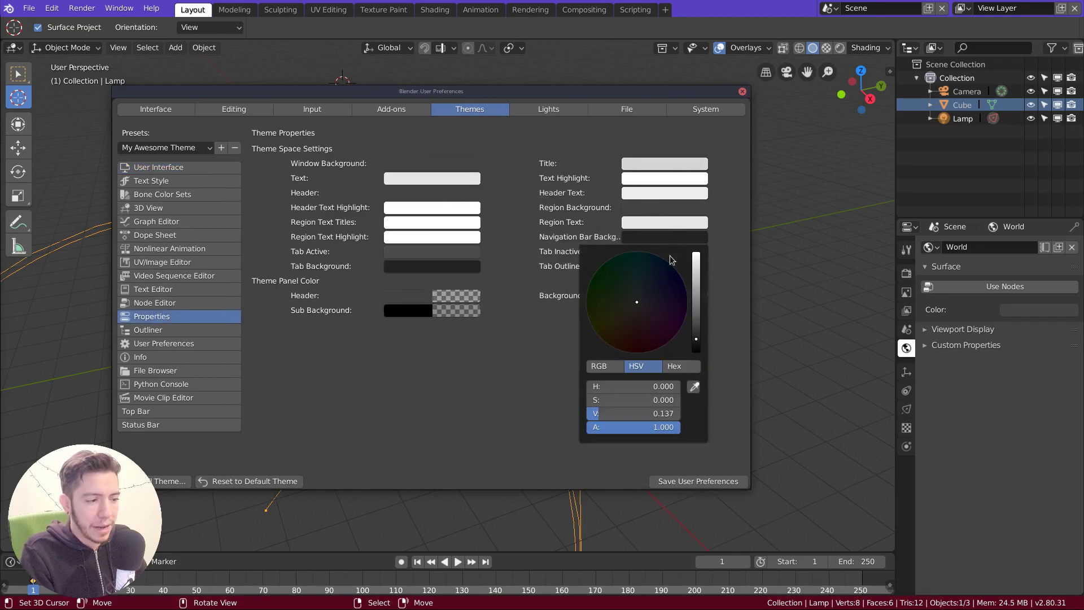
{"action": "left_click_drag", "start_coordinate": [632, 413], "coordinate": [678, 413]}
{"action": "left_click", "coordinate": [663, 277]}
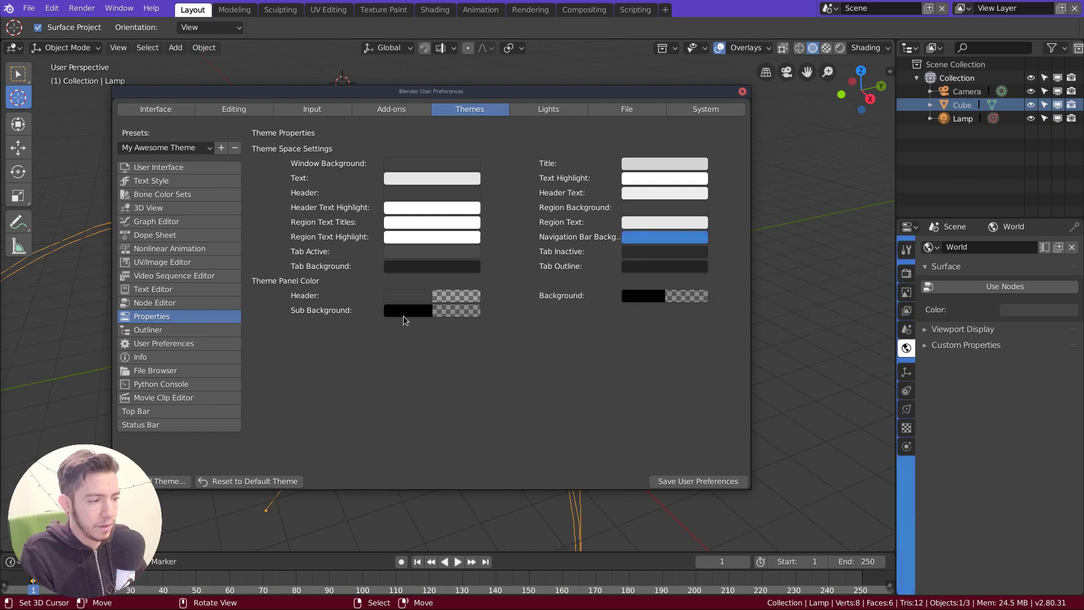
{"action": "left_click", "coordinate": [186, 169]}
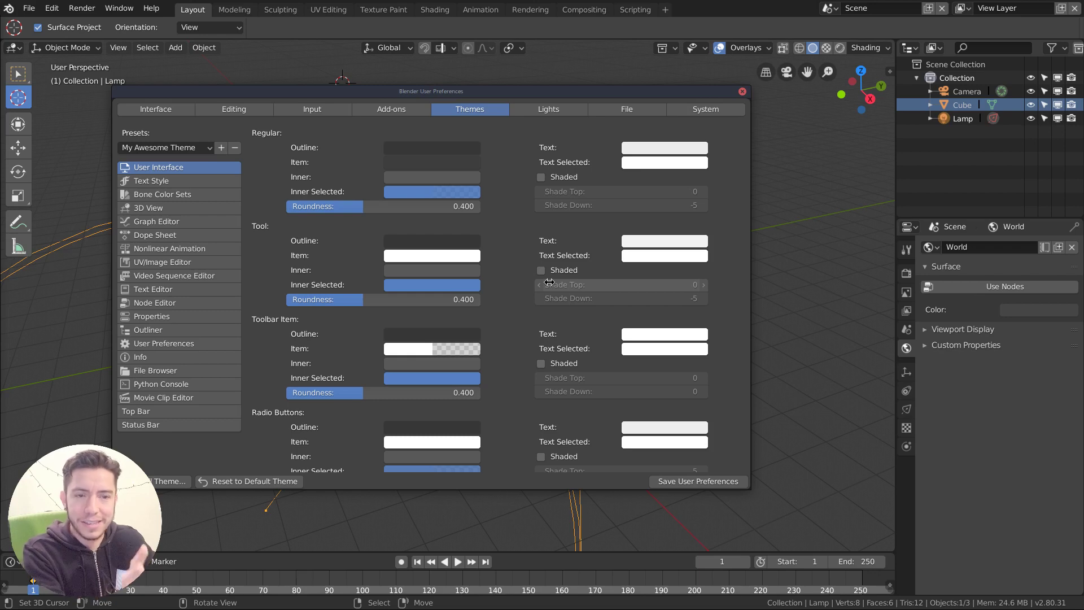
Scroll through the User Interface theme colours, then browse the Bone Color Sets and 3D View settings
{"action": "scroll", "coordinate": [540, 305], "scroll_direction": "down", "scroll_amount": 15}
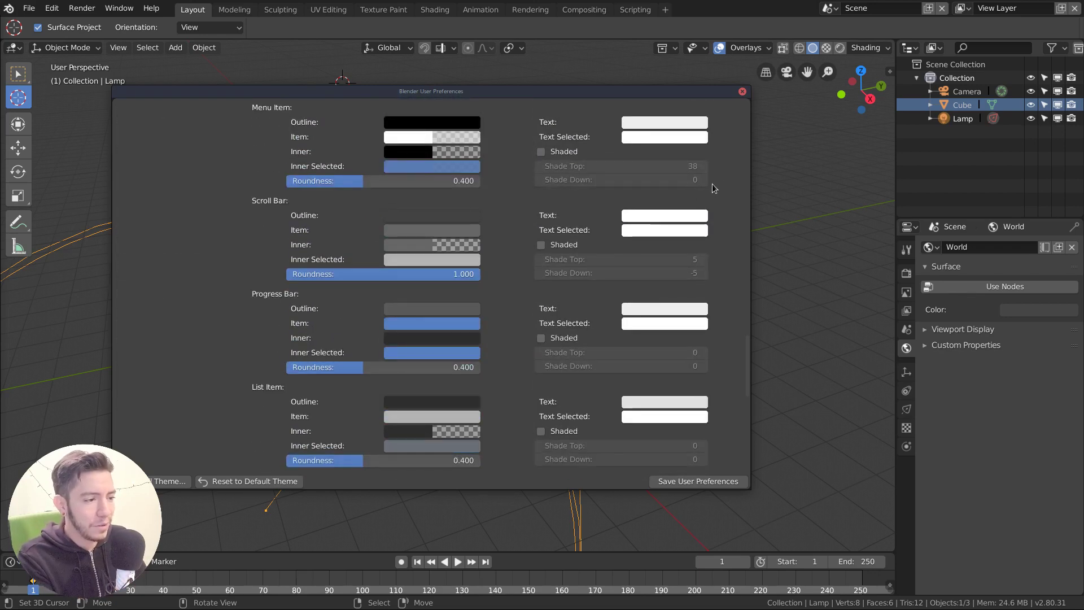
{"action": "left_click_drag", "start_coordinate": [749, 350], "coordinate": [748, 461]}
{"action": "scroll", "coordinate": [749, 457], "scroll_direction": "up", "scroll_amount": 15}
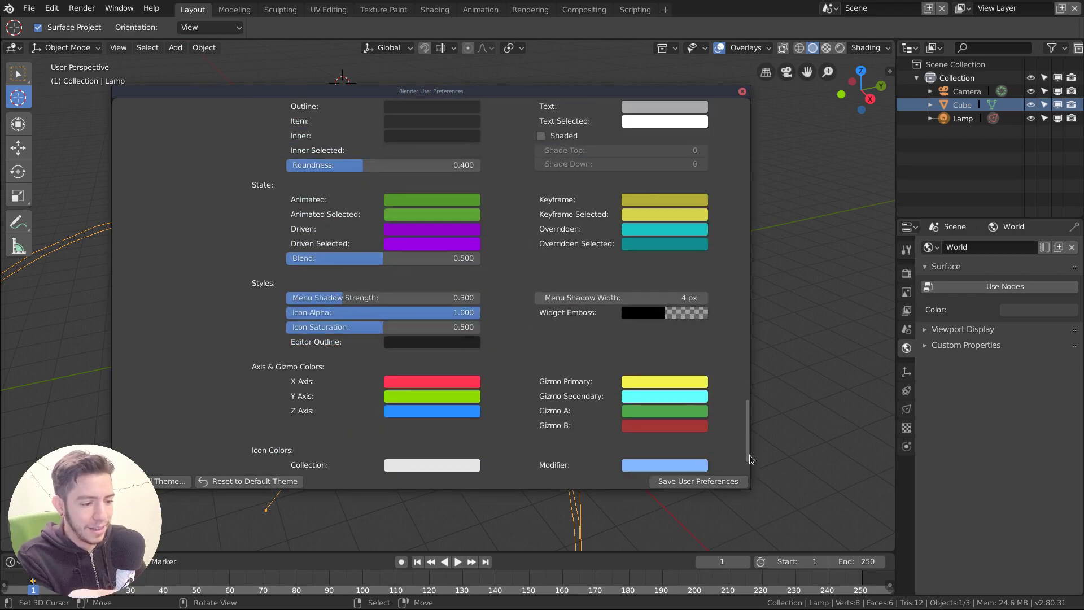
{"action": "left_click", "coordinate": [192, 193]}
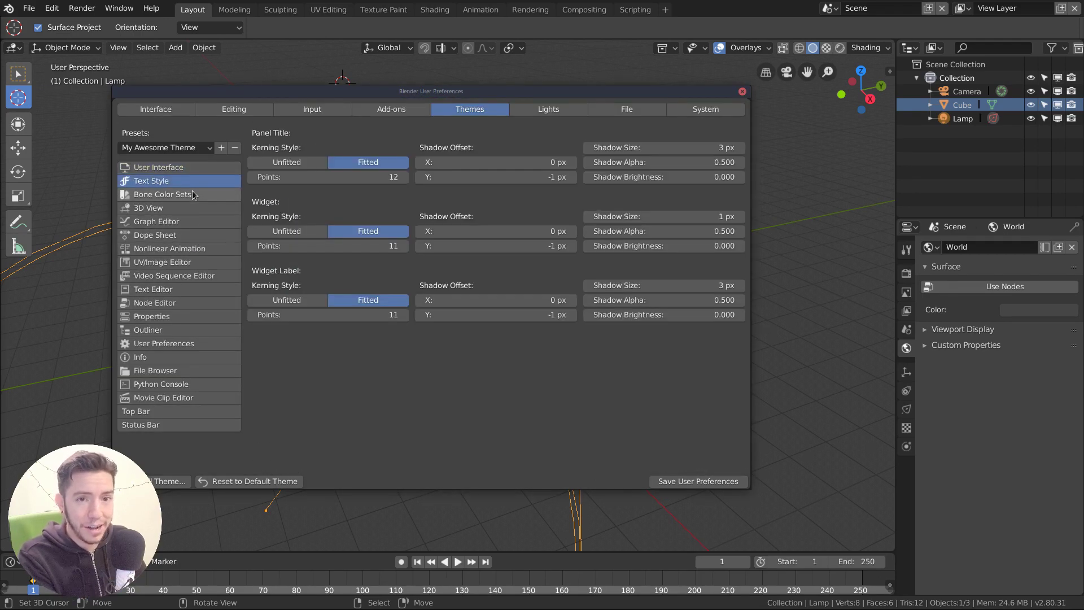
{"action": "left_click", "coordinate": [189, 209]}
Browse the Graph Editor, Dope Sheet, UV/Image Editor and User Preferences colours, then return to User Interface
{"action": "left_click", "coordinate": [187, 222]}
{"action": "left_click", "coordinate": [184, 235]}
{"action": "left_click", "coordinate": [190, 261]}
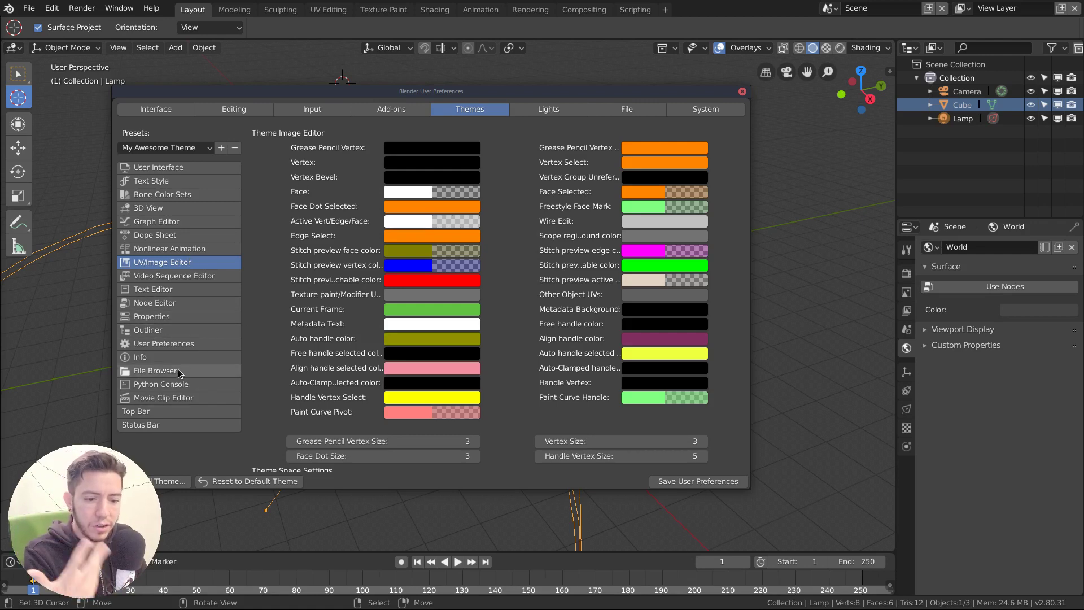
{"action": "left_click", "coordinate": [180, 343]}
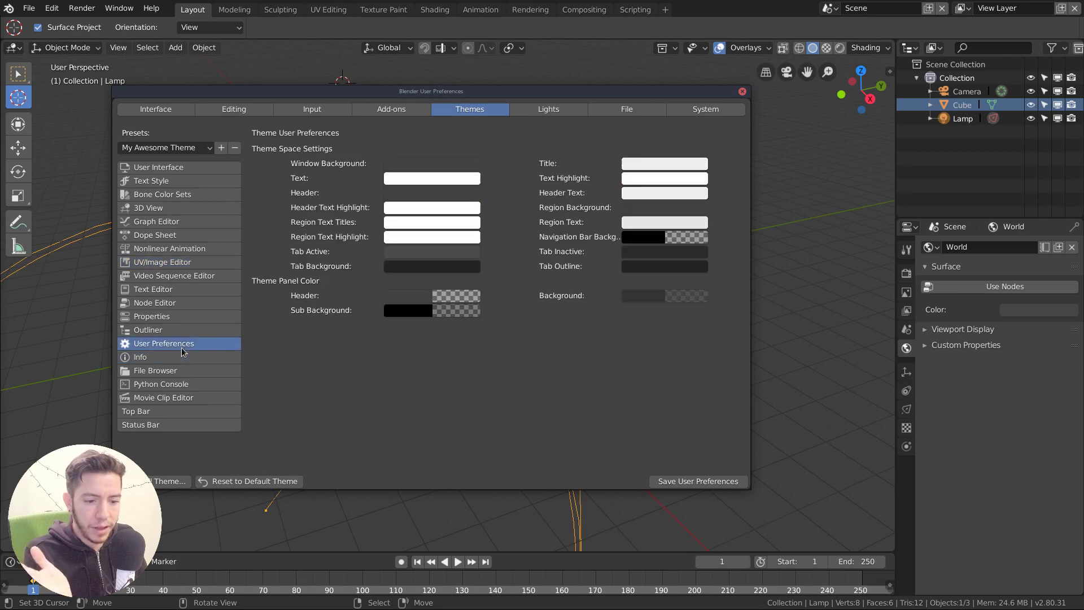
{"action": "left_click", "coordinate": [175, 169]}
Check the saved theme file in the file manager, then bring Chrome forward on the Call for Content: Themes post
{"action": "key", "text": "super"}
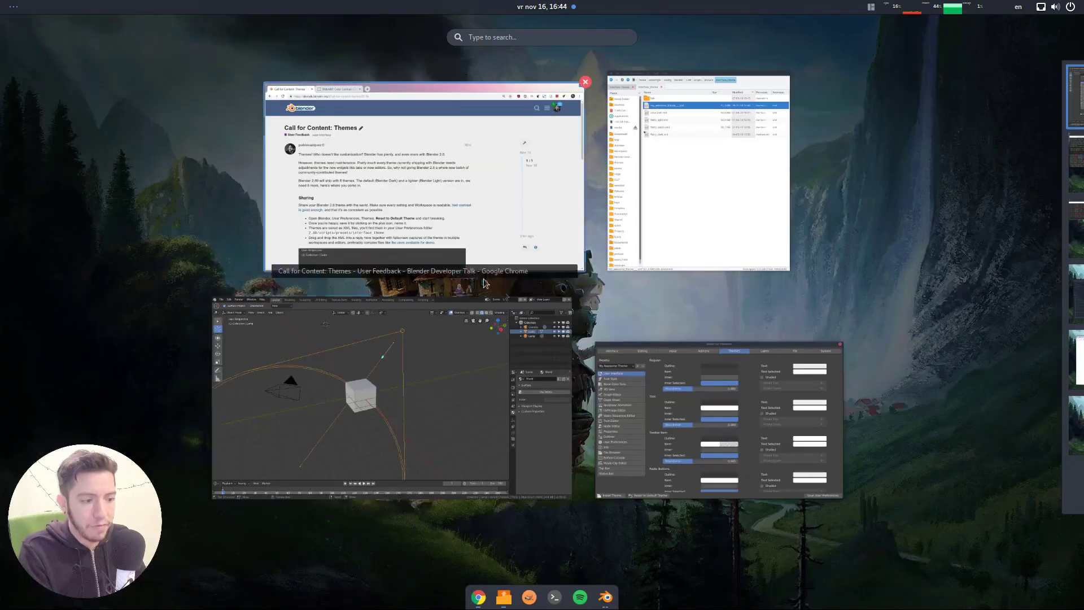
{"action": "left_click", "coordinate": [728, 206]}
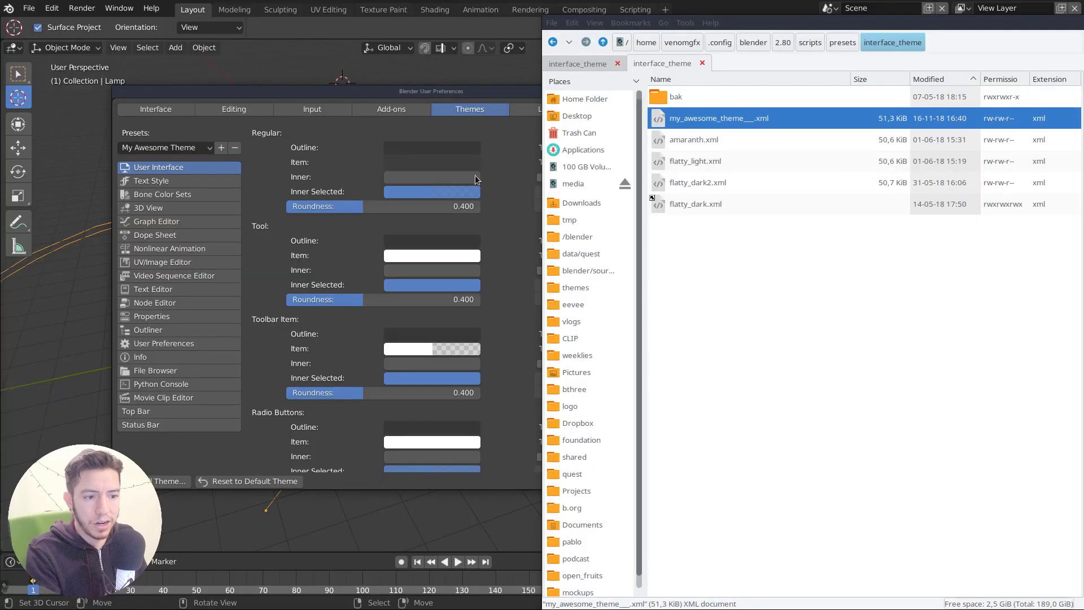
{"action": "key", "text": "super"}
{"action": "left_click", "coordinate": [405, 187]}
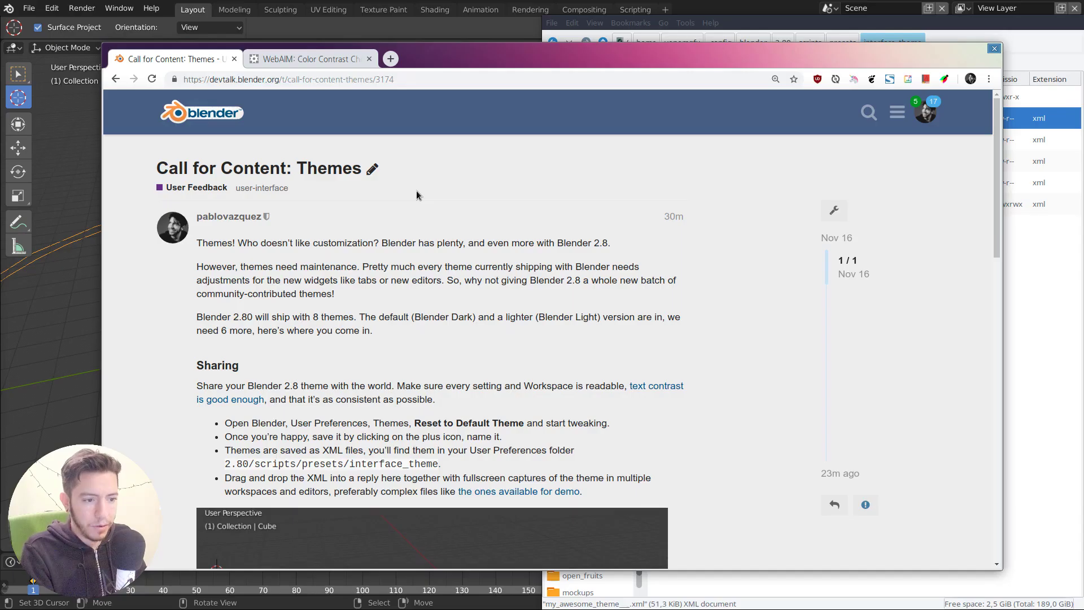
{"action": "scroll", "coordinate": [481, 271], "scroll_direction": "down", "scroll_amount": 2}
{"action": "scroll", "coordinate": [481, 271], "scroll_direction": "up", "scroll_amount": 2}
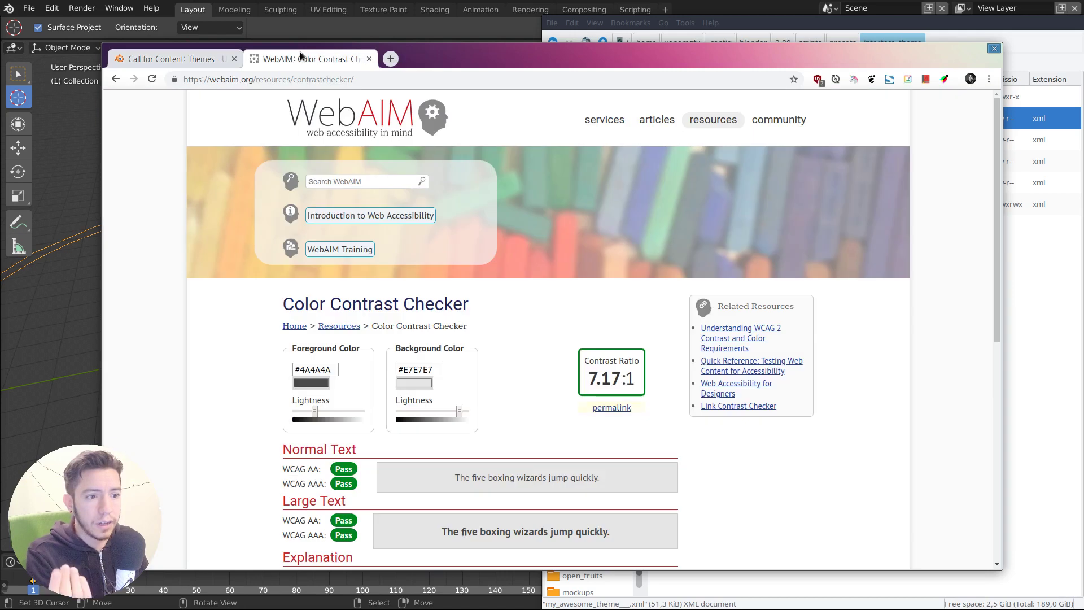
In the WebAIM contrast checker, set the foreground to a red, #E56767
{"action": "left_click", "coordinate": [305, 58]}
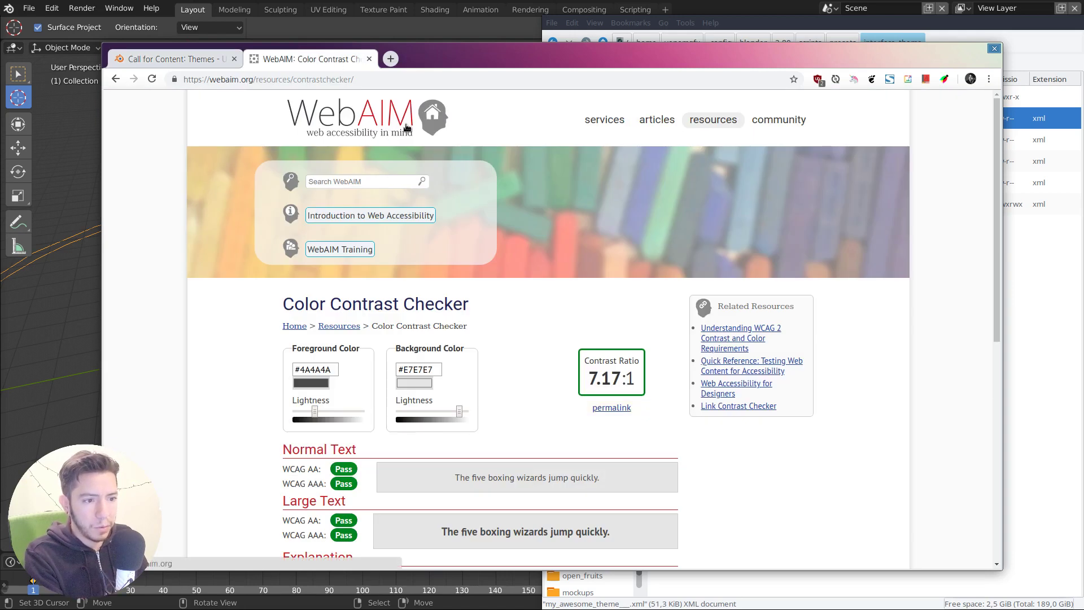
{"action": "scroll", "coordinate": [469, 368], "scroll_direction": "down", "scroll_amount": 3}
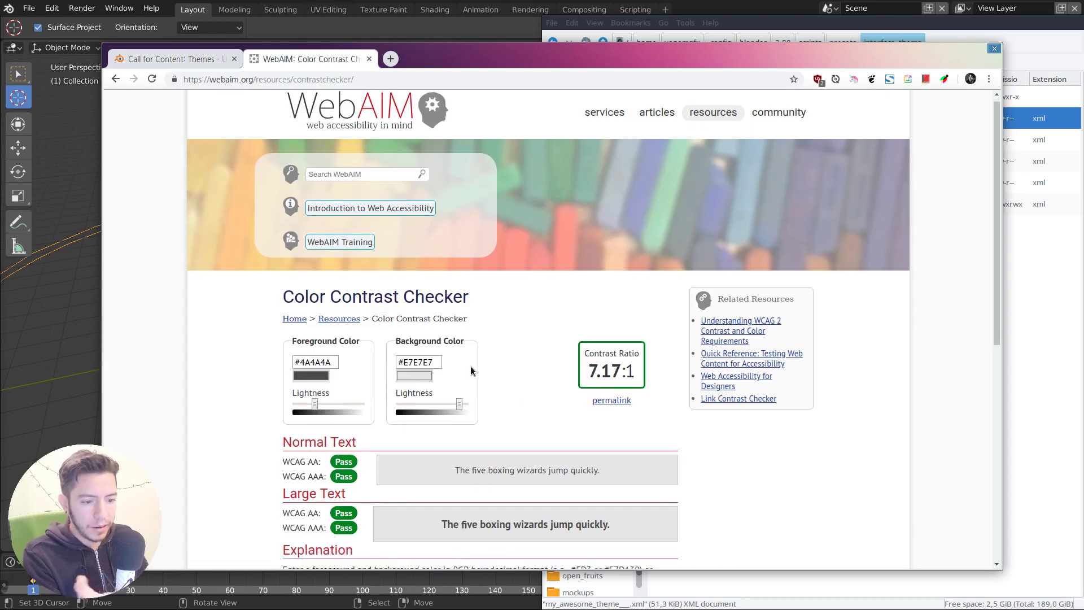
{"action": "left_click", "coordinate": [314, 294]}
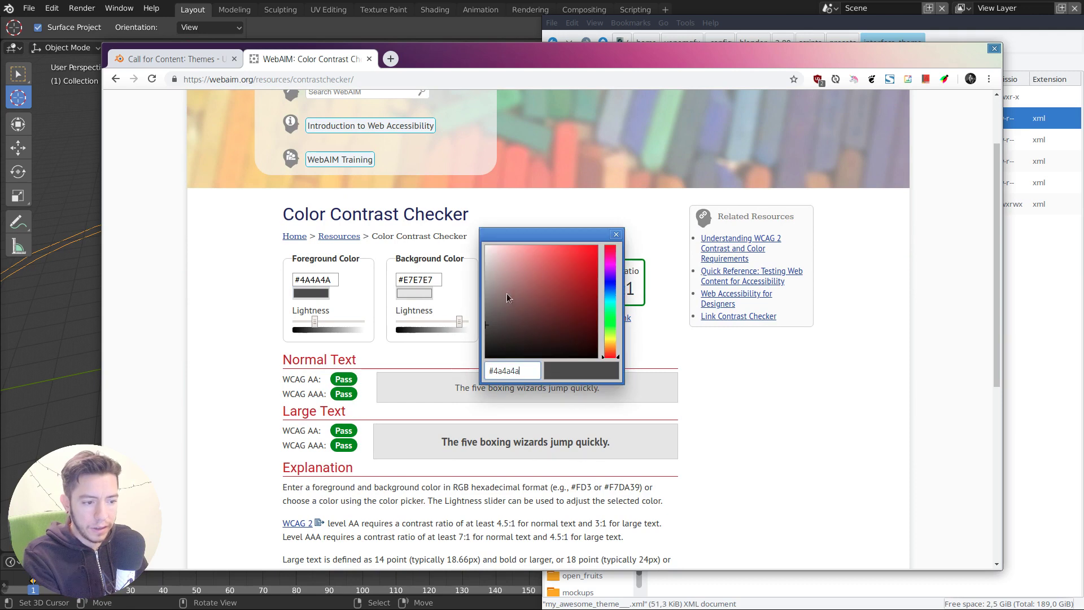
{"action": "left_click_drag", "start_coordinate": [508, 296], "coordinate": [547, 255]}
{"action": "left_click", "coordinate": [616, 235]}
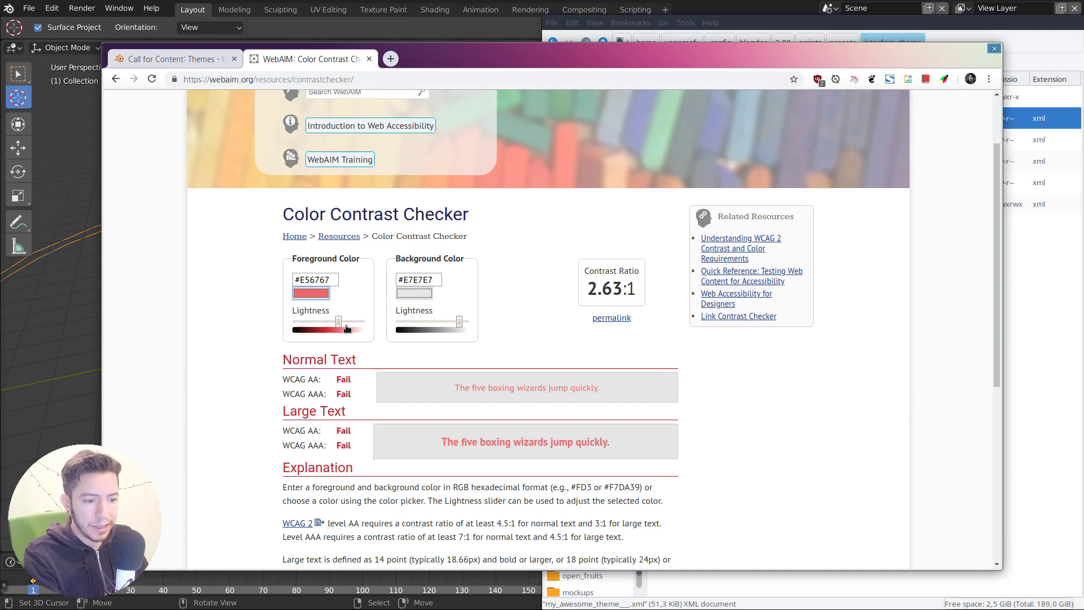
Darken the foreground to #6E1212, reaching a 9.66:1 ratio against #E7E7E7
{"action": "left_click_drag", "start_coordinate": [338, 322], "coordinate": [319, 321]}
{"action": "key", "text": "Left"}
{"action": "key", "text": "Left"}
{"action": "key", "text": "Left"}
{"action": "key", "text": "Left"}
{"action": "key", "text": "Left"}
{"action": "key", "text": "Left"}
{"action": "key", "text": "Left"}
{"action": "key", "text": "Left"}
{"action": "key", "text": "Left"}
{"action": "key", "text": "Left"}
{"action": "key", "text": "Left"}
{"action": "key", "text": "Left"}
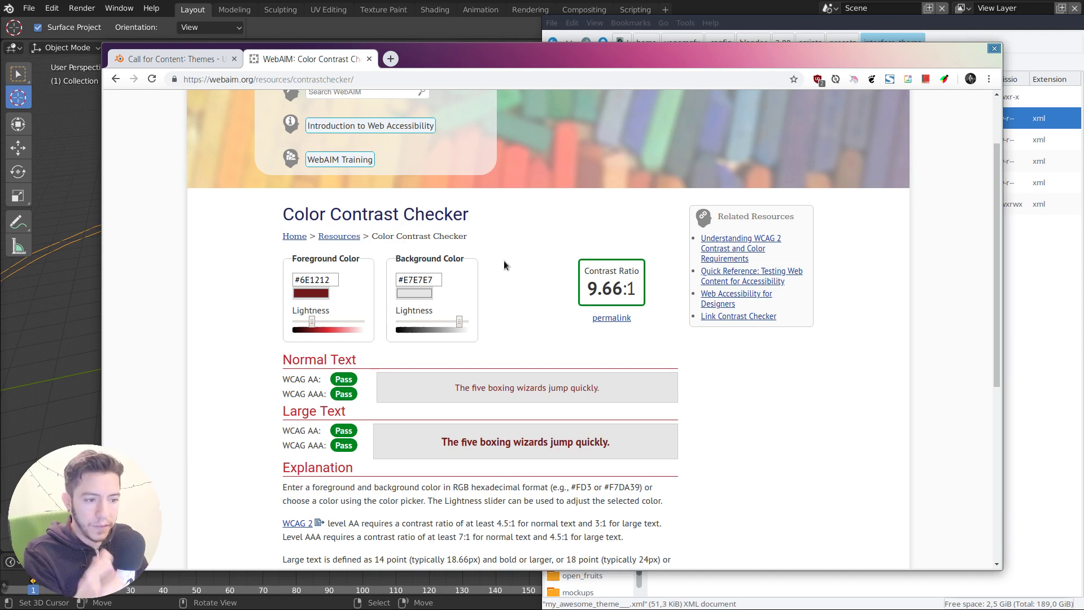
{"action": "left_click_drag", "start_coordinate": [486, 58], "coordinate": [502, 56]}
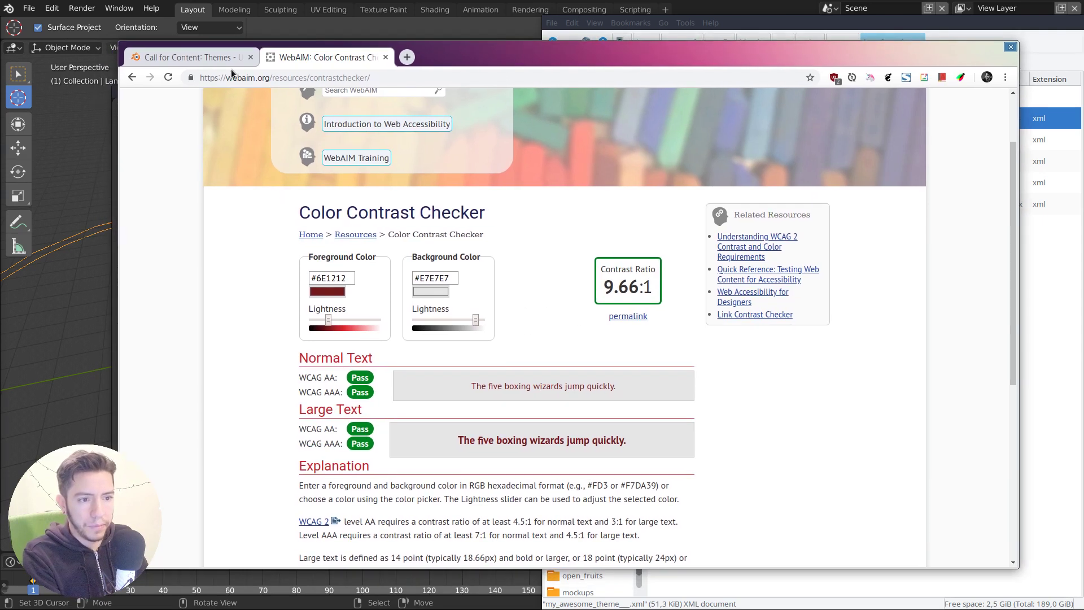
{"action": "left_click", "coordinate": [186, 57]}
{"action": "left_click", "coordinate": [327, 57]}
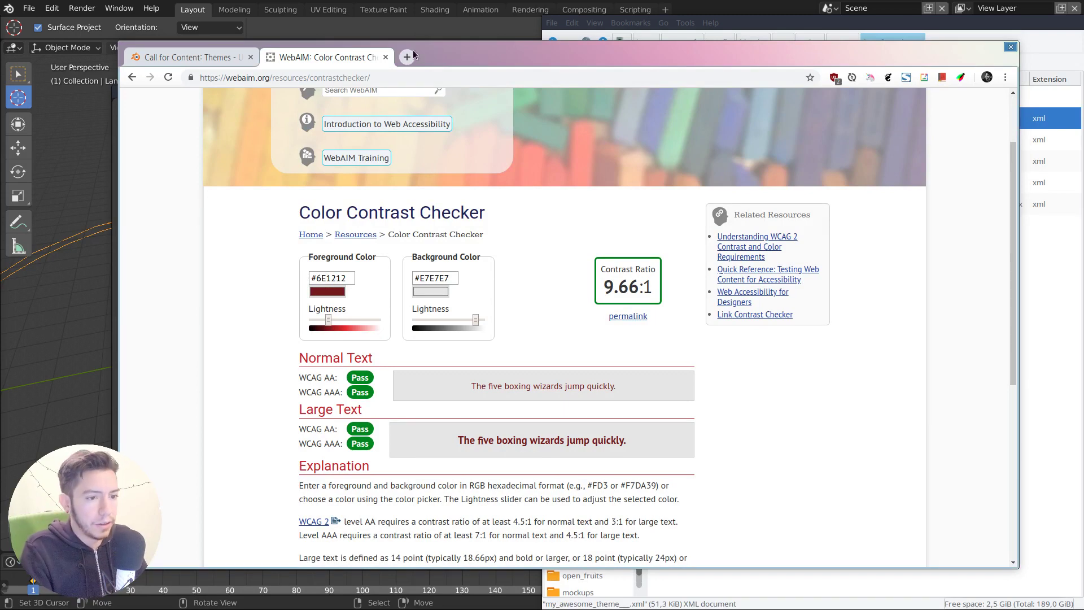
Bring Blender to the front and deselect all objects in the scene
{"action": "left_click", "coordinate": [506, 24]}
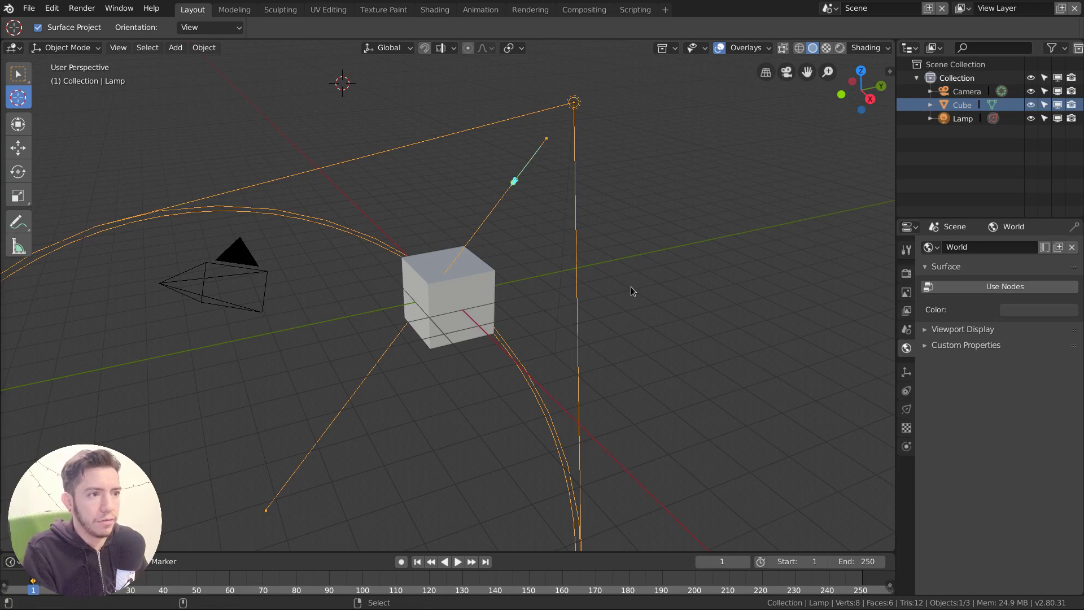
{"action": "key", "text": "alt+a"}
{"action": "scroll", "coordinate": [556, 284], "scroll_direction": "down", "scroll_amount": 4}
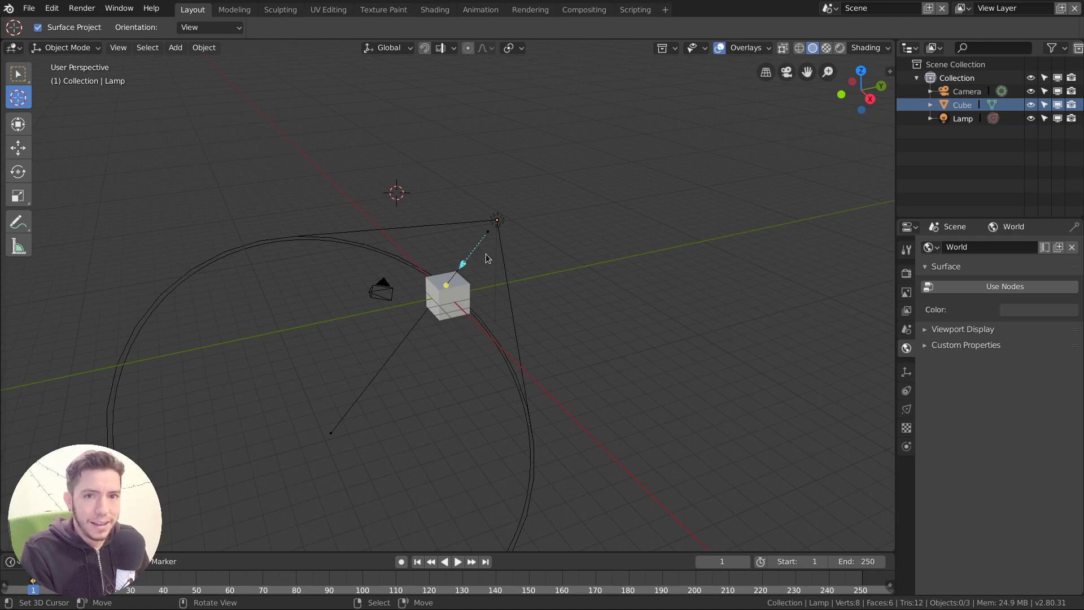
Read the Call for Content: Themes post in Chrome to its end, then return to Blender
{"action": "key", "text": "super"}
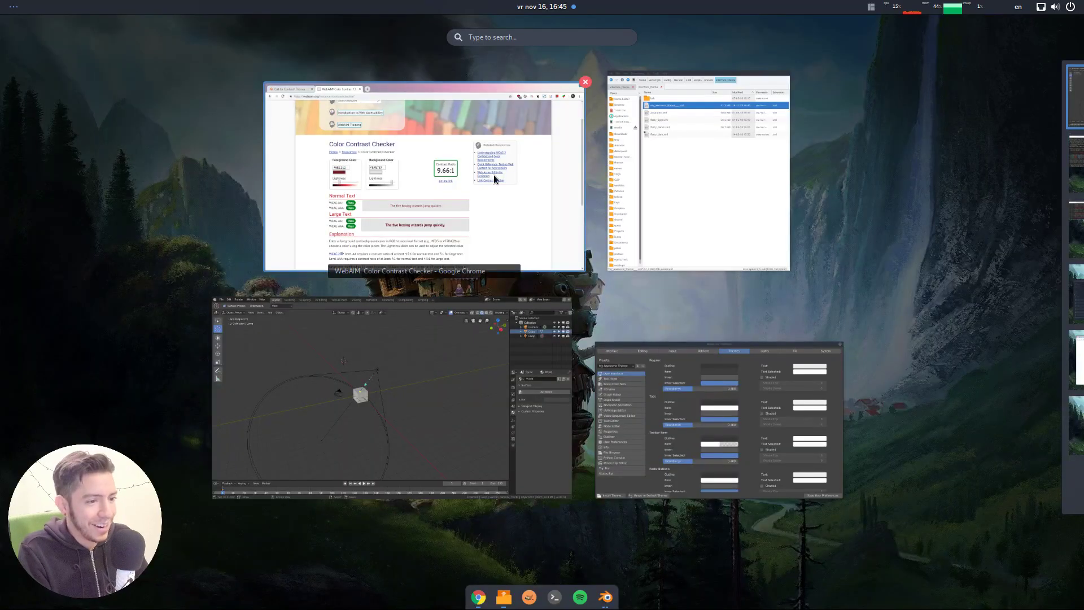
{"action": "left_click", "coordinate": [348, 126]}
{"action": "left_click", "coordinate": [210, 58]}
{"action": "scroll", "coordinate": [541, 299], "scroll_direction": "down", "scroll_amount": 5}
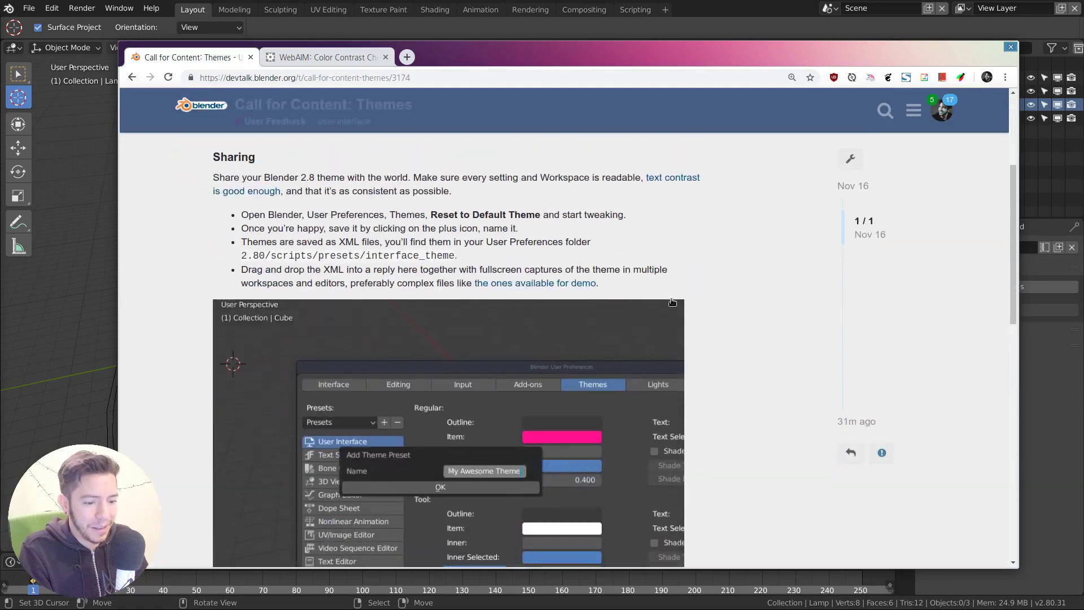
{"action": "scroll", "coordinate": [672, 302], "scroll_direction": "down", "scroll_amount": 4}
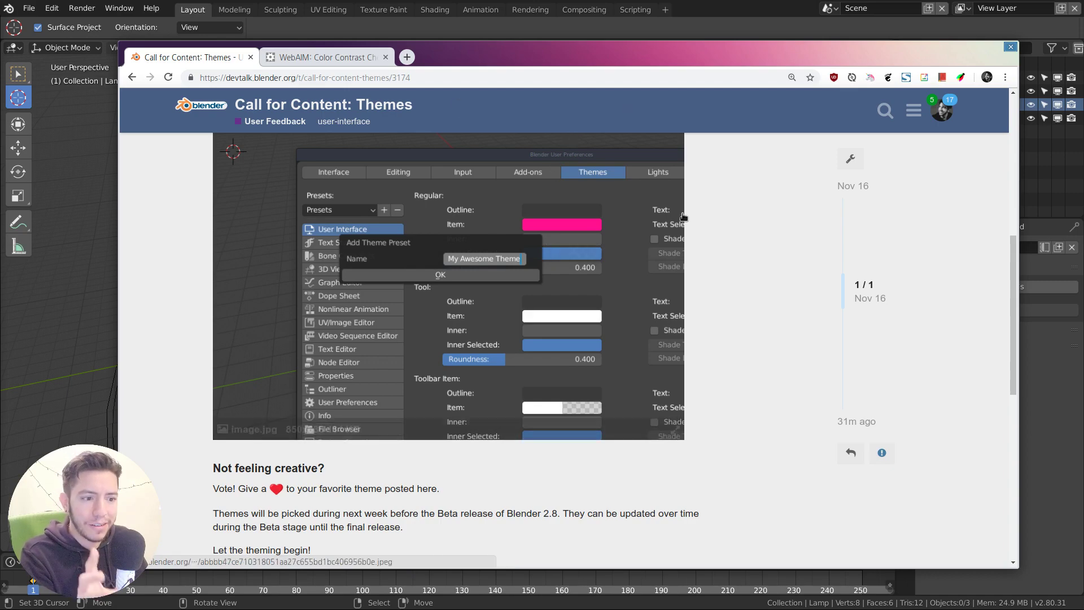
{"action": "scroll", "coordinate": [695, 229], "scroll_direction": "down", "scroll_amount": 8}
{"action": "scroll", "coordinate": [695, 232], "scroll_direction": "up", "scroll_amount": 5}
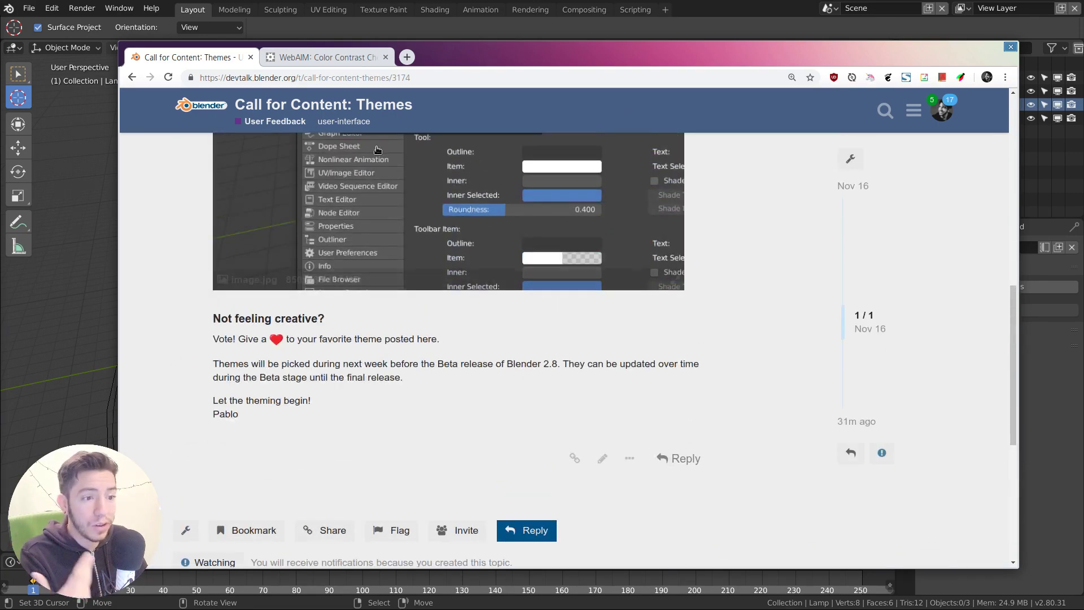
{"action": "scroll", "coordinate": [694, 231], "scroll_direction": "up", "scroll_amount": 3}
{"action": "key", "text": "alt+Tab"}
Open the Themes preferences and apply the Blender 27X theme preset
{"action": "key", "text": "F4"}
{"action": "left_click", "coordinate": [438, 223]}
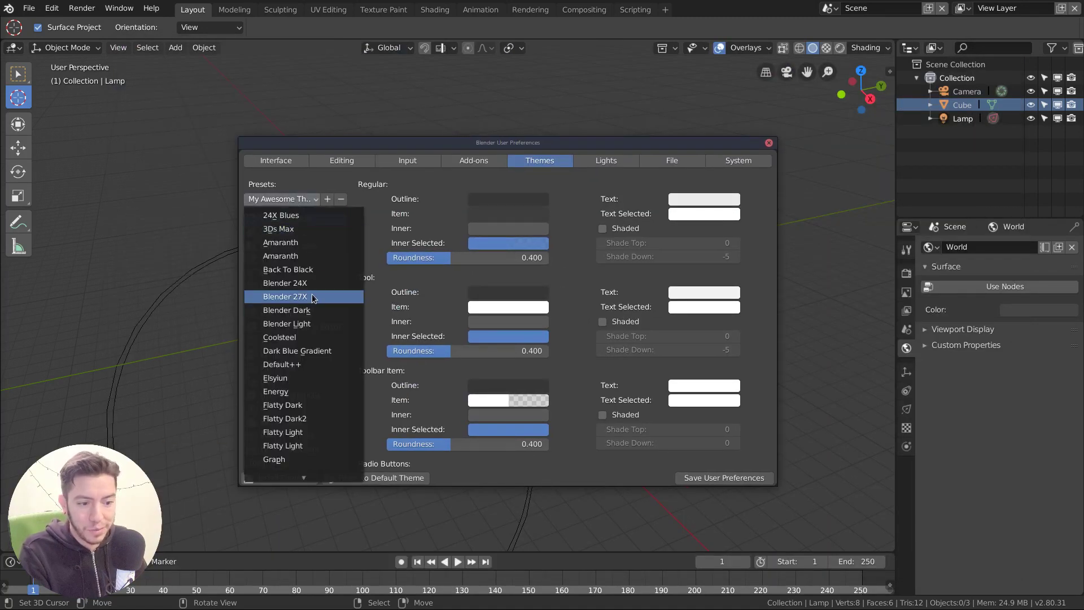
{"action": "left_click", "coordinate": [313, 297]}
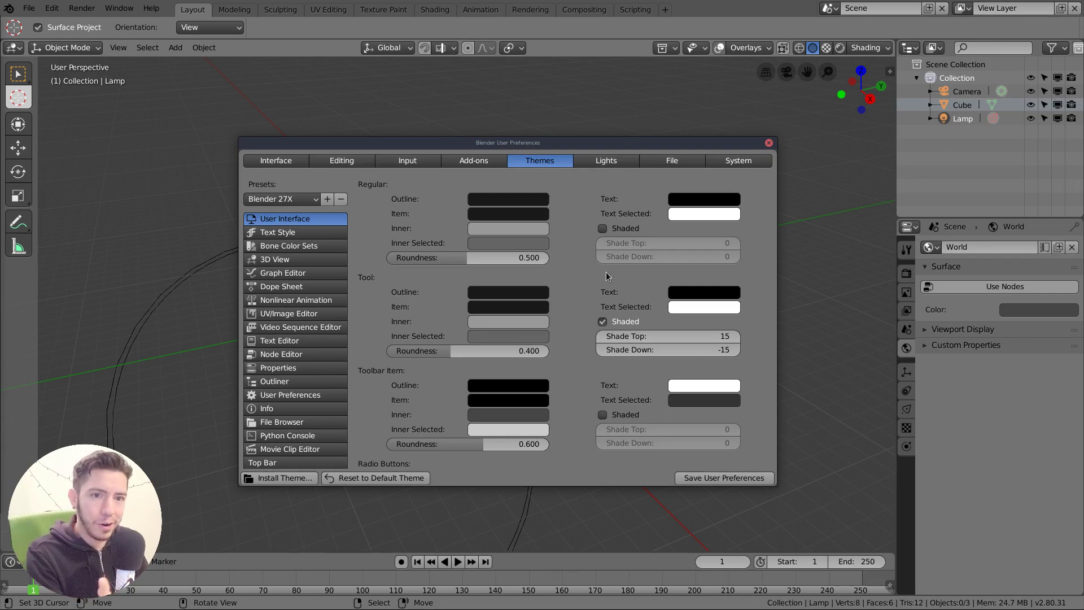
Reset to the default theme, close preferences, and quit Blender discarding unsaved changes
{"action": "left_click", "coordinate": [376, 478]}
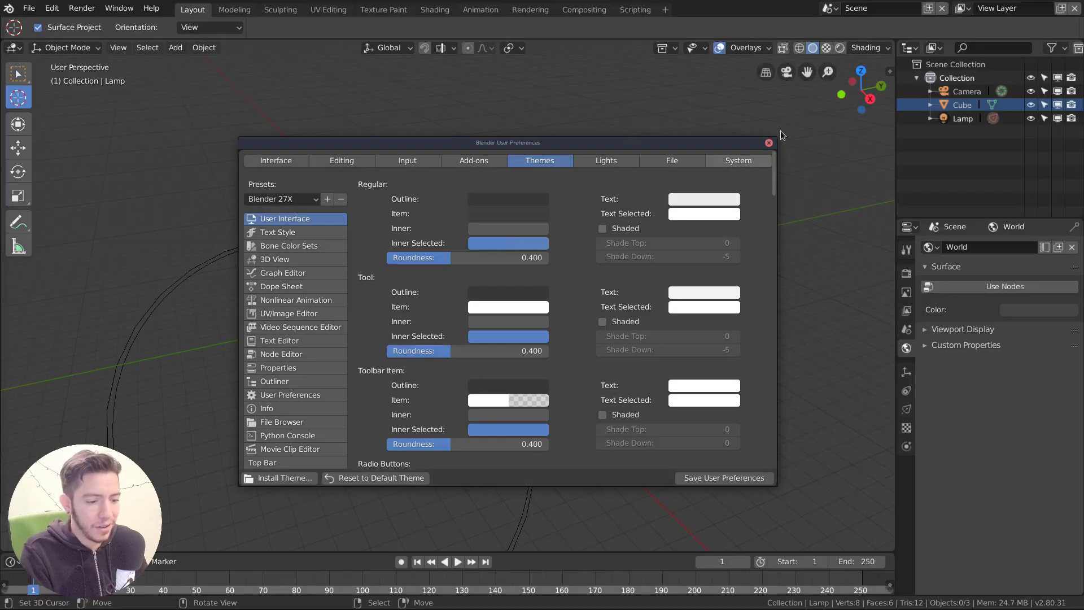
{"action": "left_click", "coordinate": [769, 142]}
{"action": "left_click", "coordinate": [645, 146]}
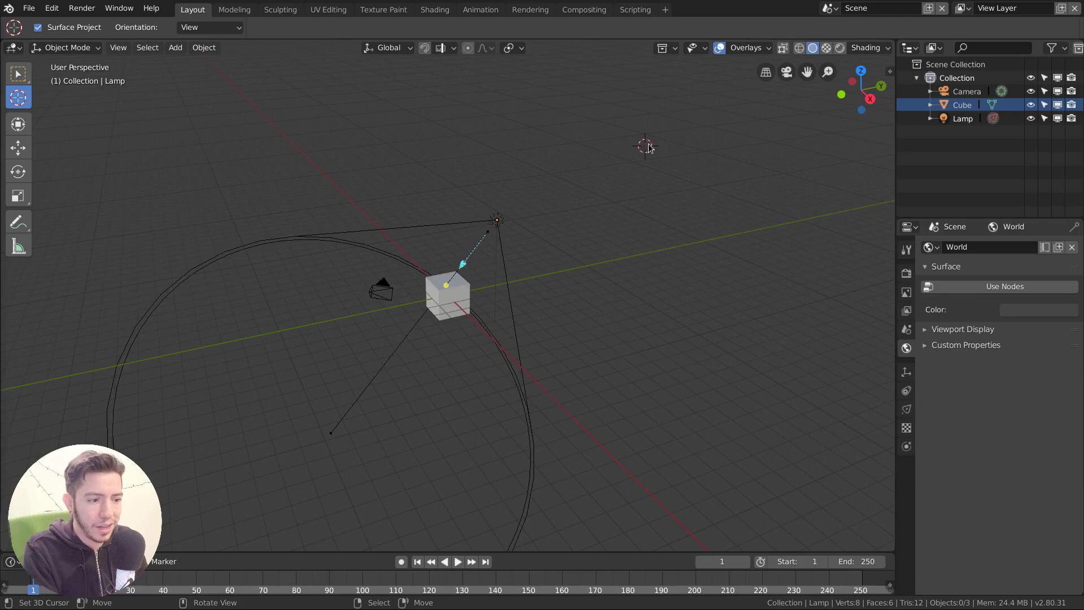
{"action": "key", "text": "ctrl+q"}
{"action": "left_click", "coordinate": [604, 318]}
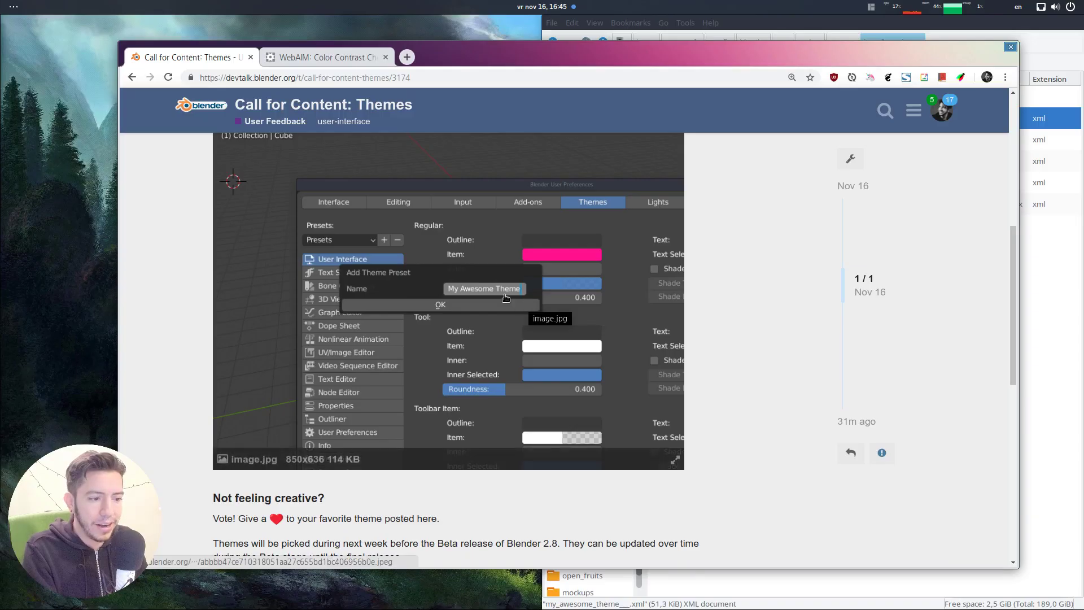
{"action": "scroll", "coordinate": [477, 300], "scroll_direction": "up", "scroll_amount": 10}
{"action": "scroll", "coordinate": [477, 300], "scroll_direction": "up", "scroll_amount": 2}
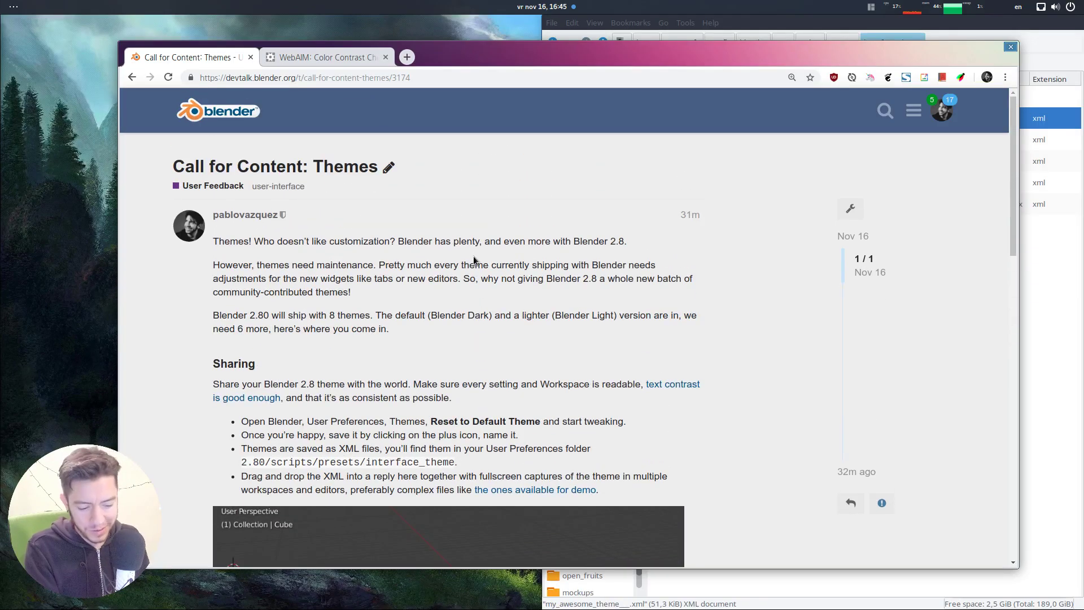